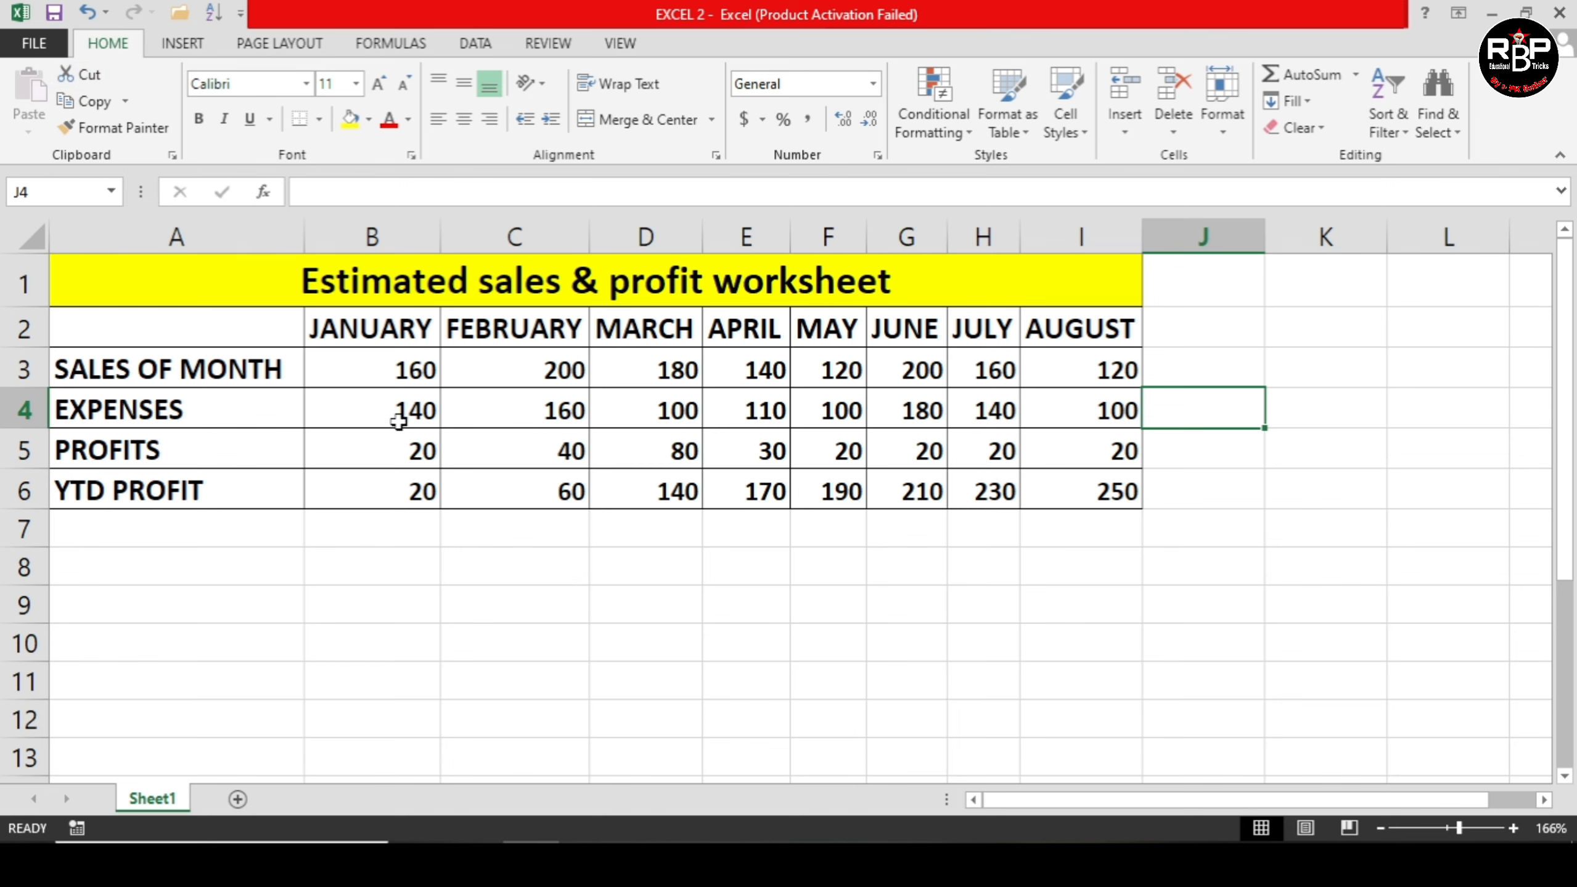
Cut the January expenses value from B4 and paste it into H9.
click(402, 411)
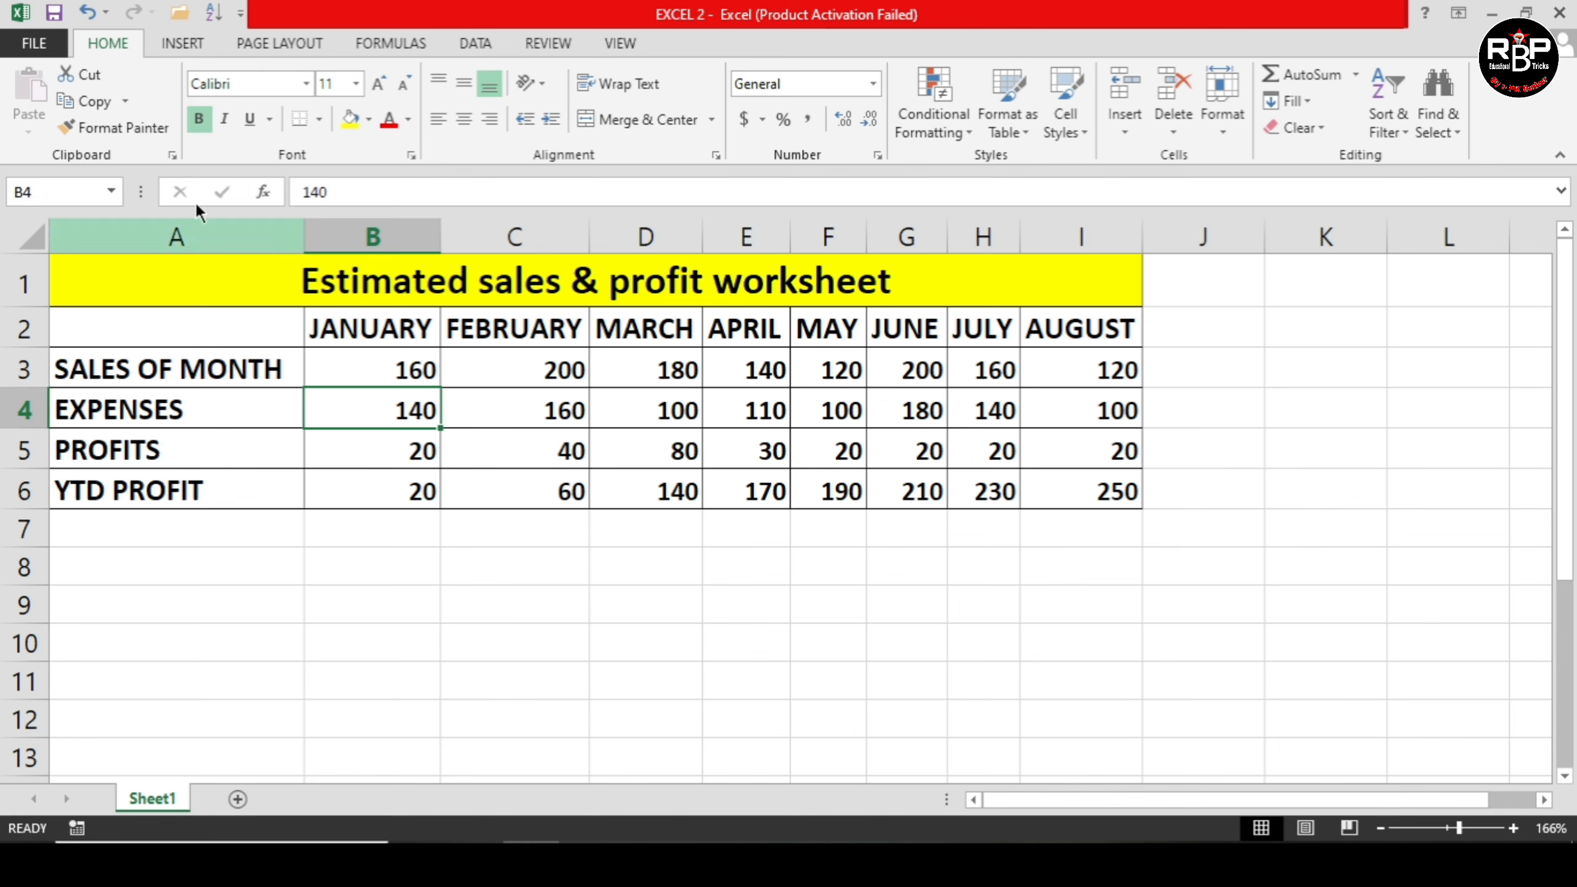
click(93, 74)
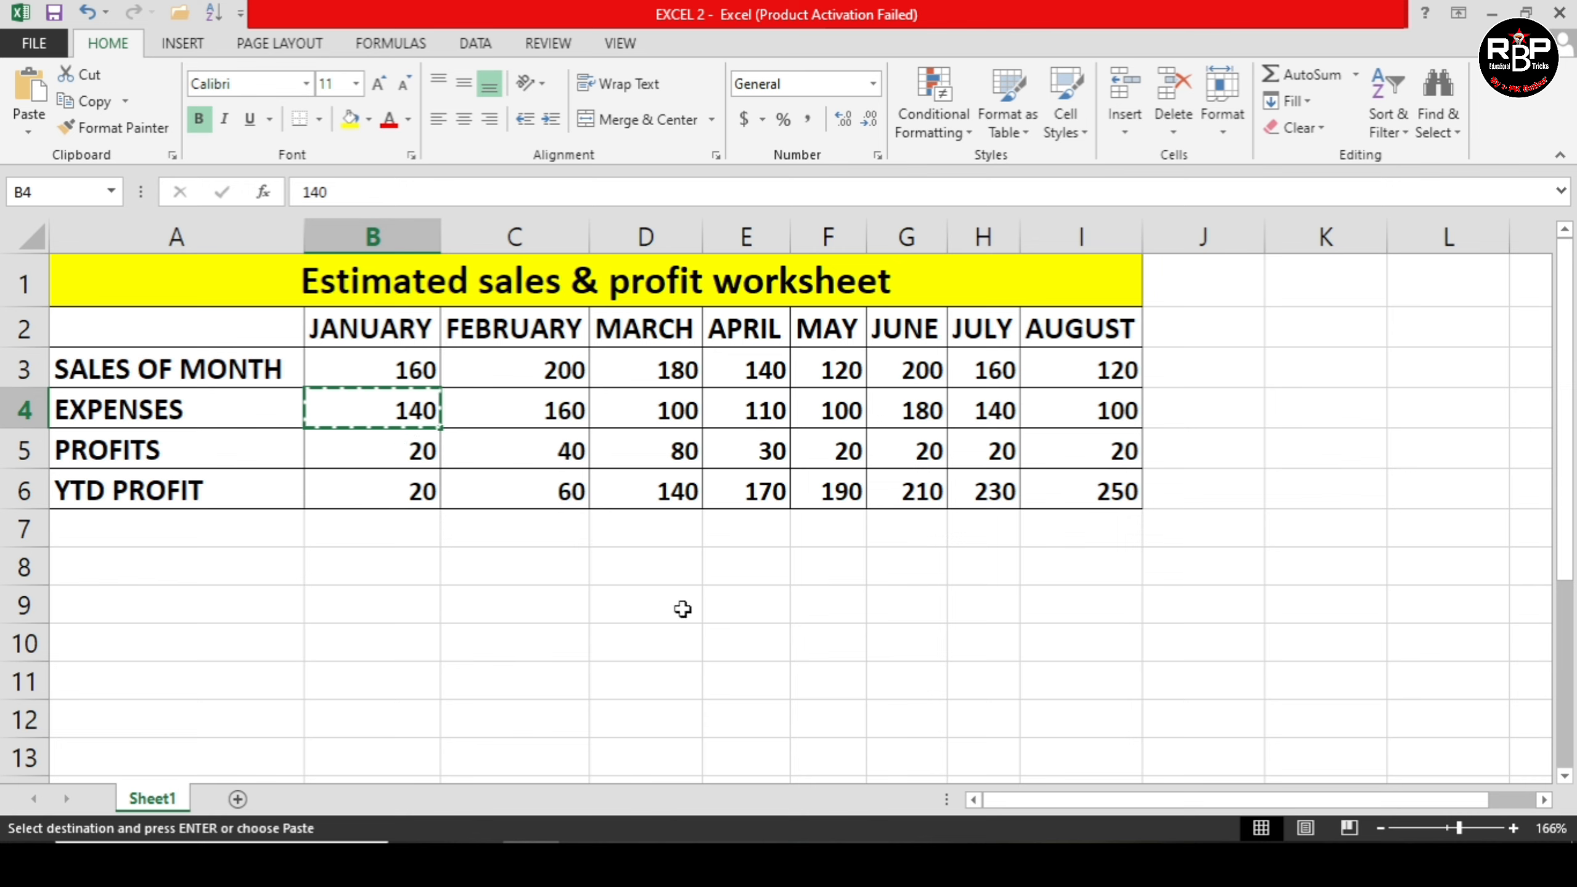
click(972, 610)
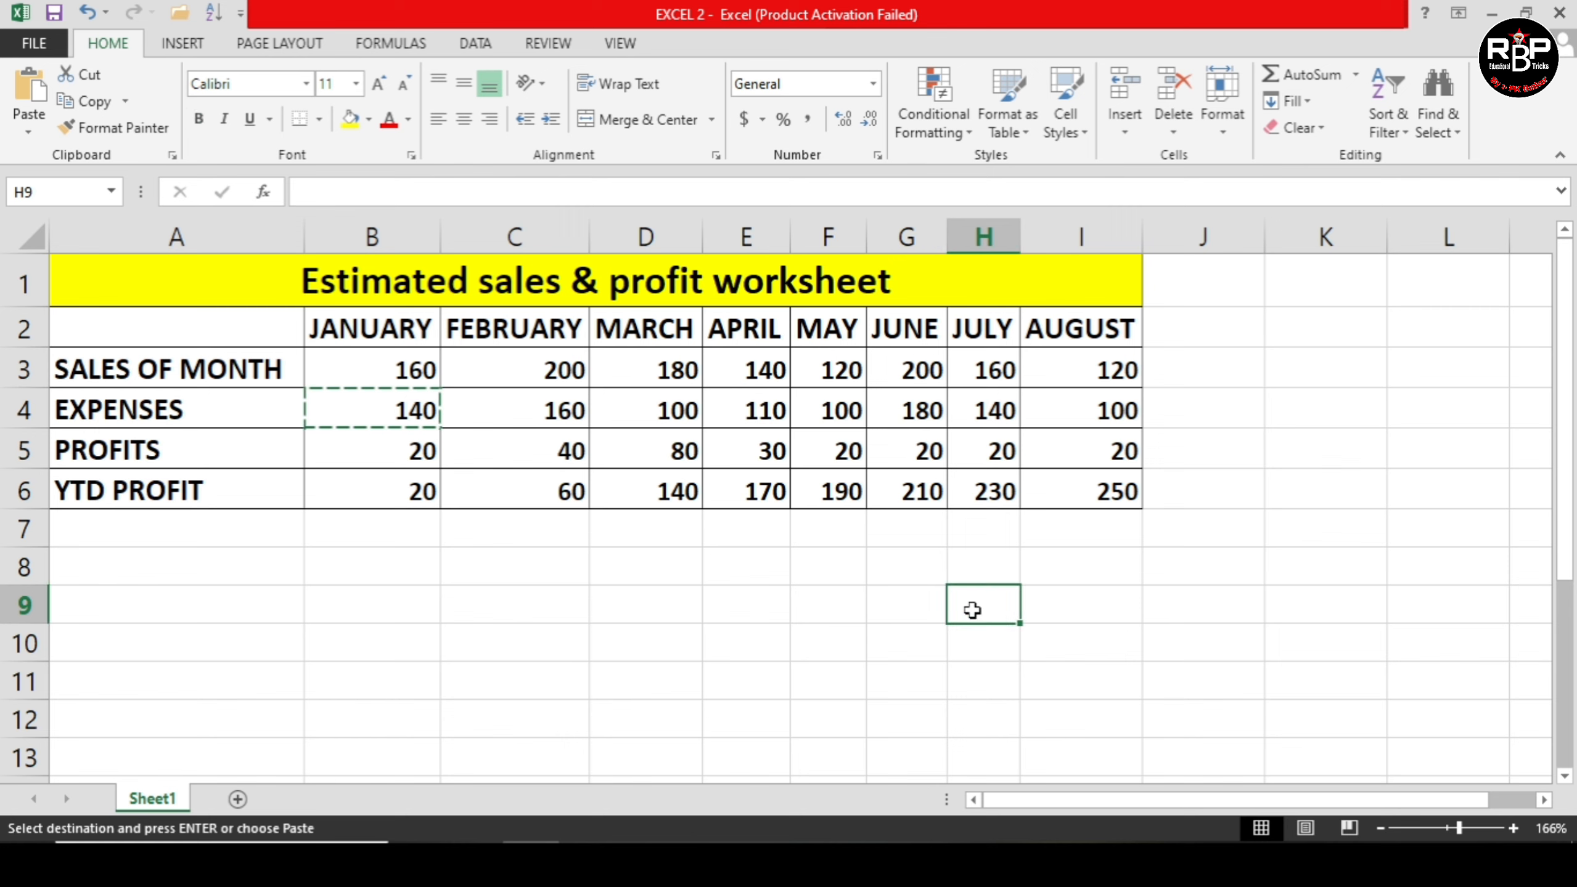
click(27, 72)
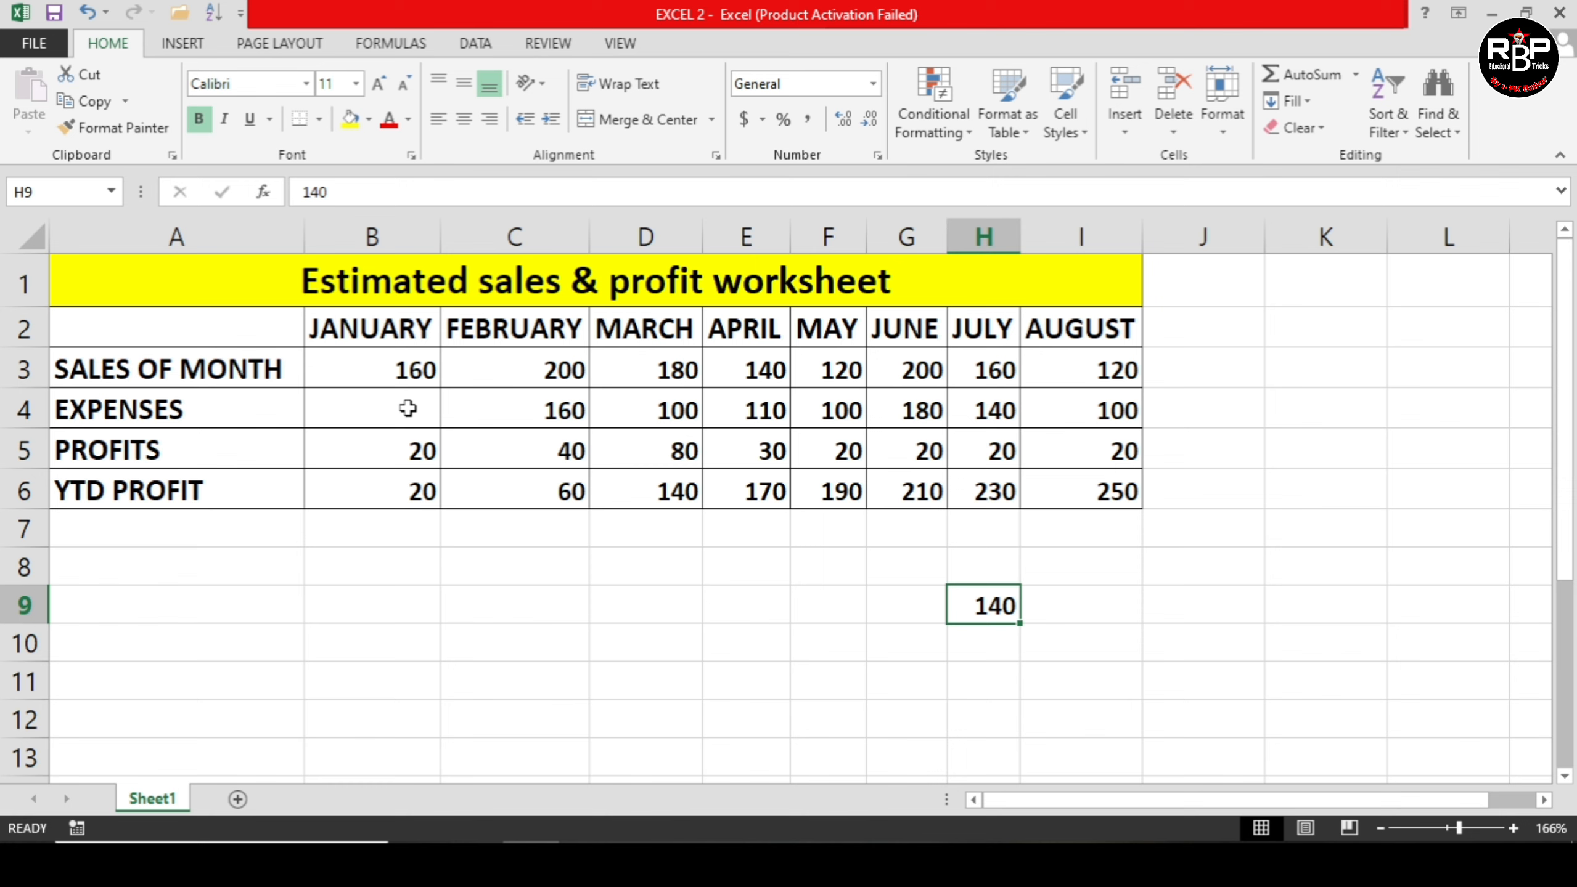
Undo the move to H9, then repeat the paste into H9 and undo it as well.
click(92, 18)
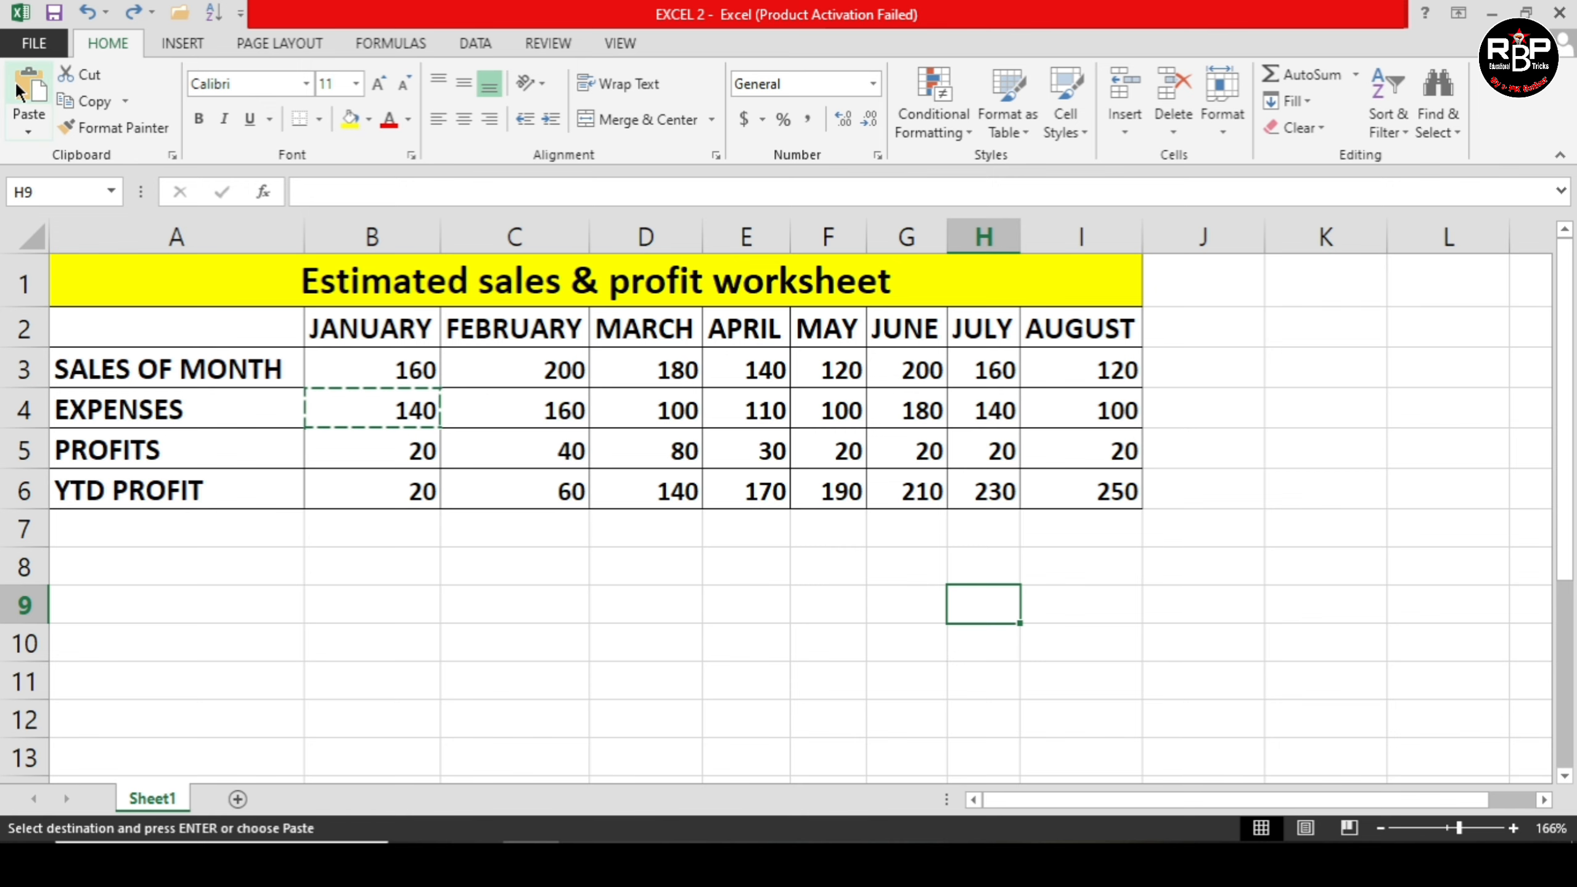
key(ctrl+v)
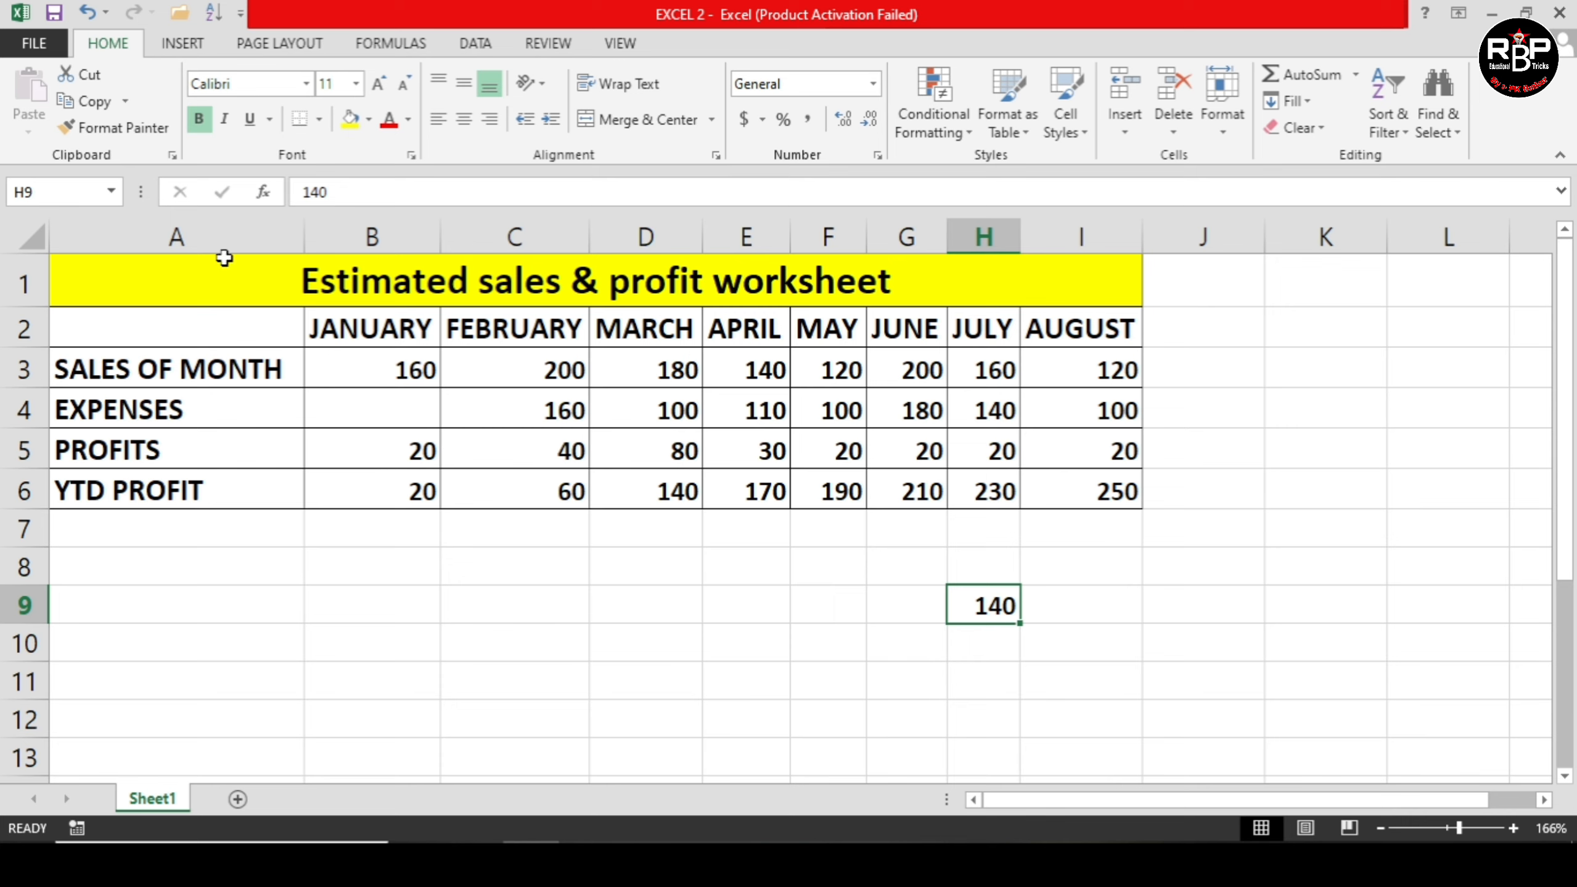
click(85, 12)
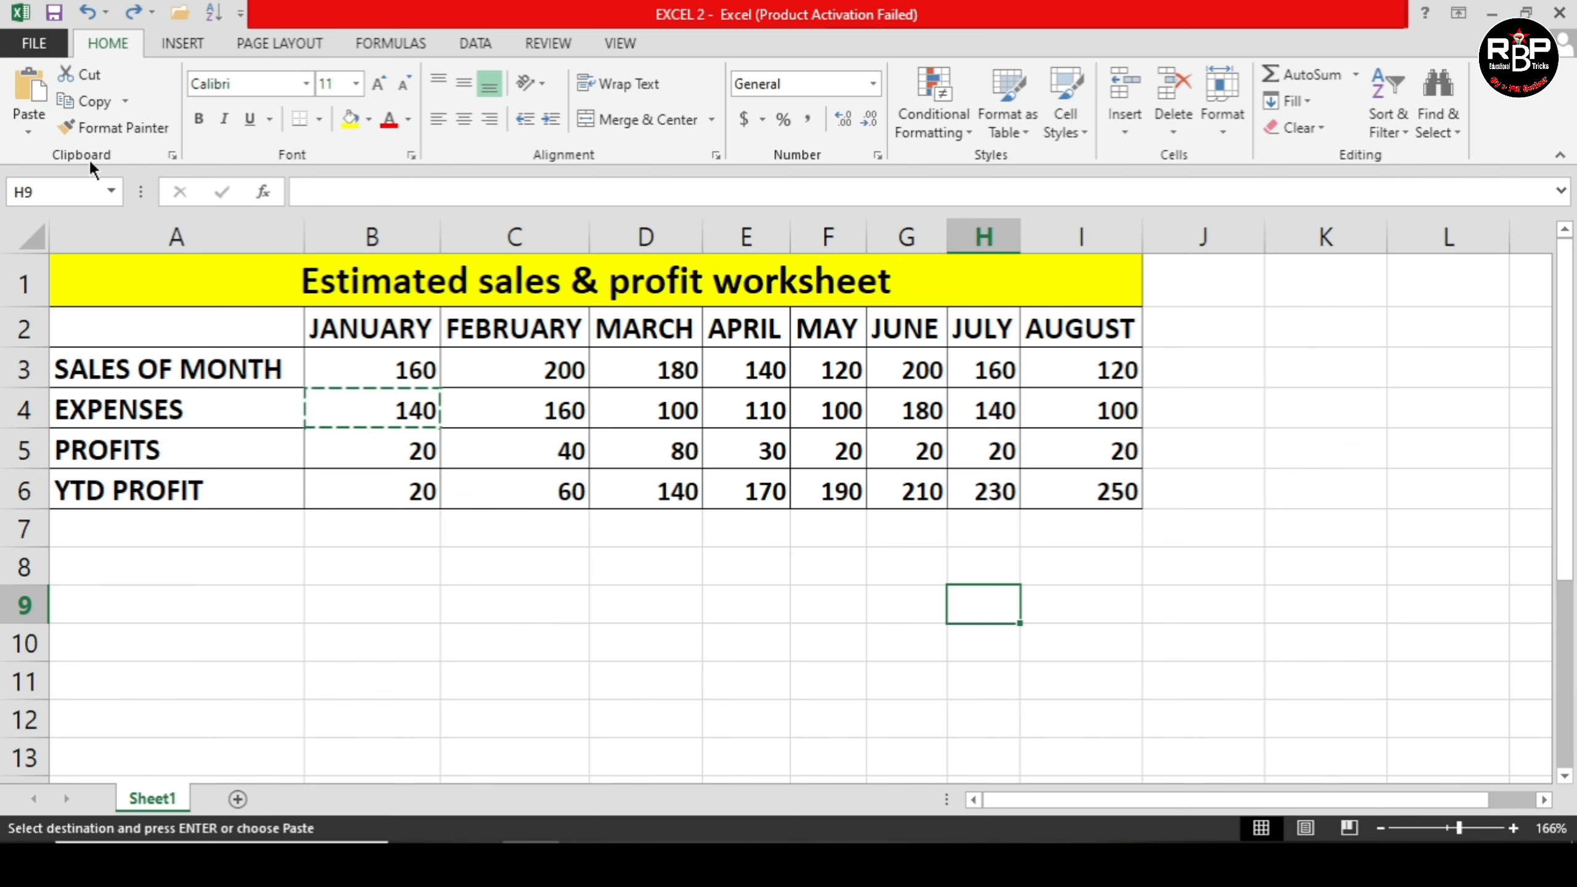
click(501, 604)
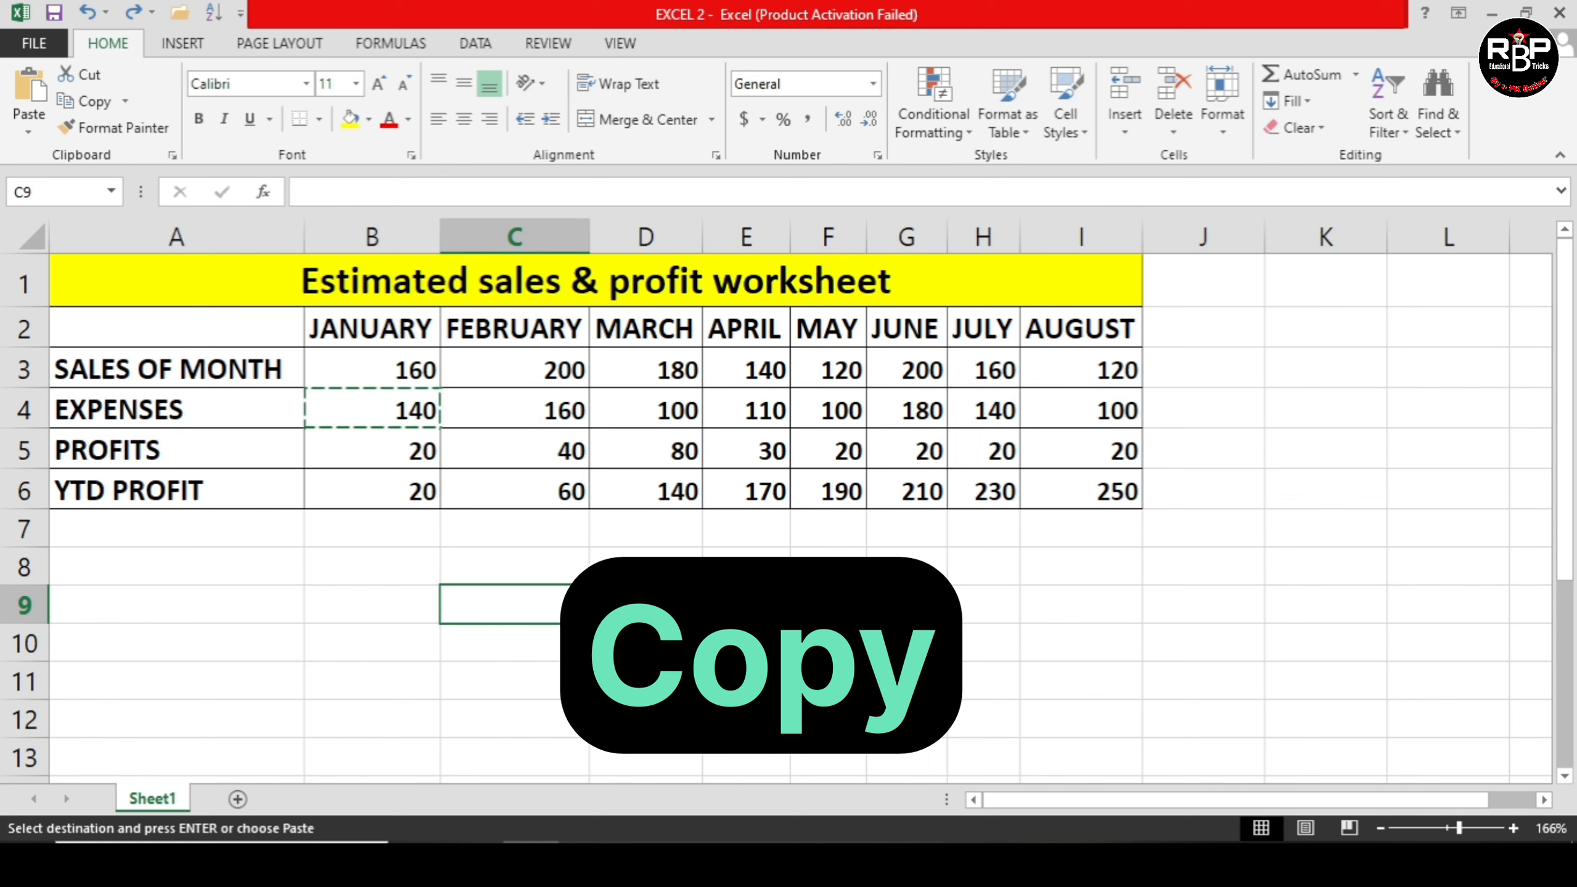
click(646, 643)
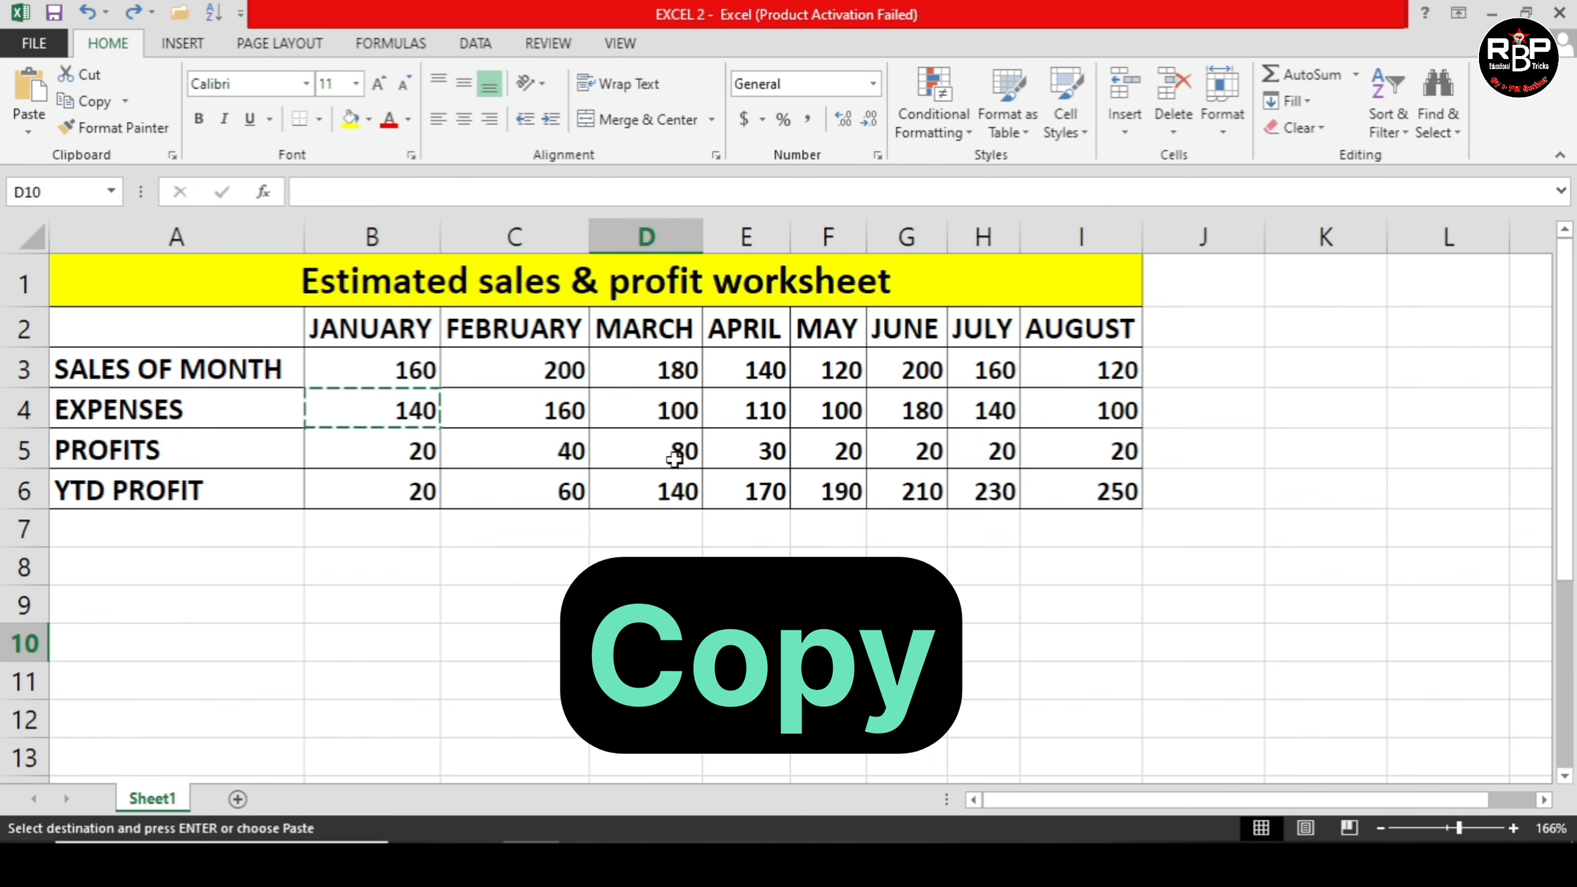
Copy the August column data in I2:I6 and paste it at K7.
click(1094, 338)
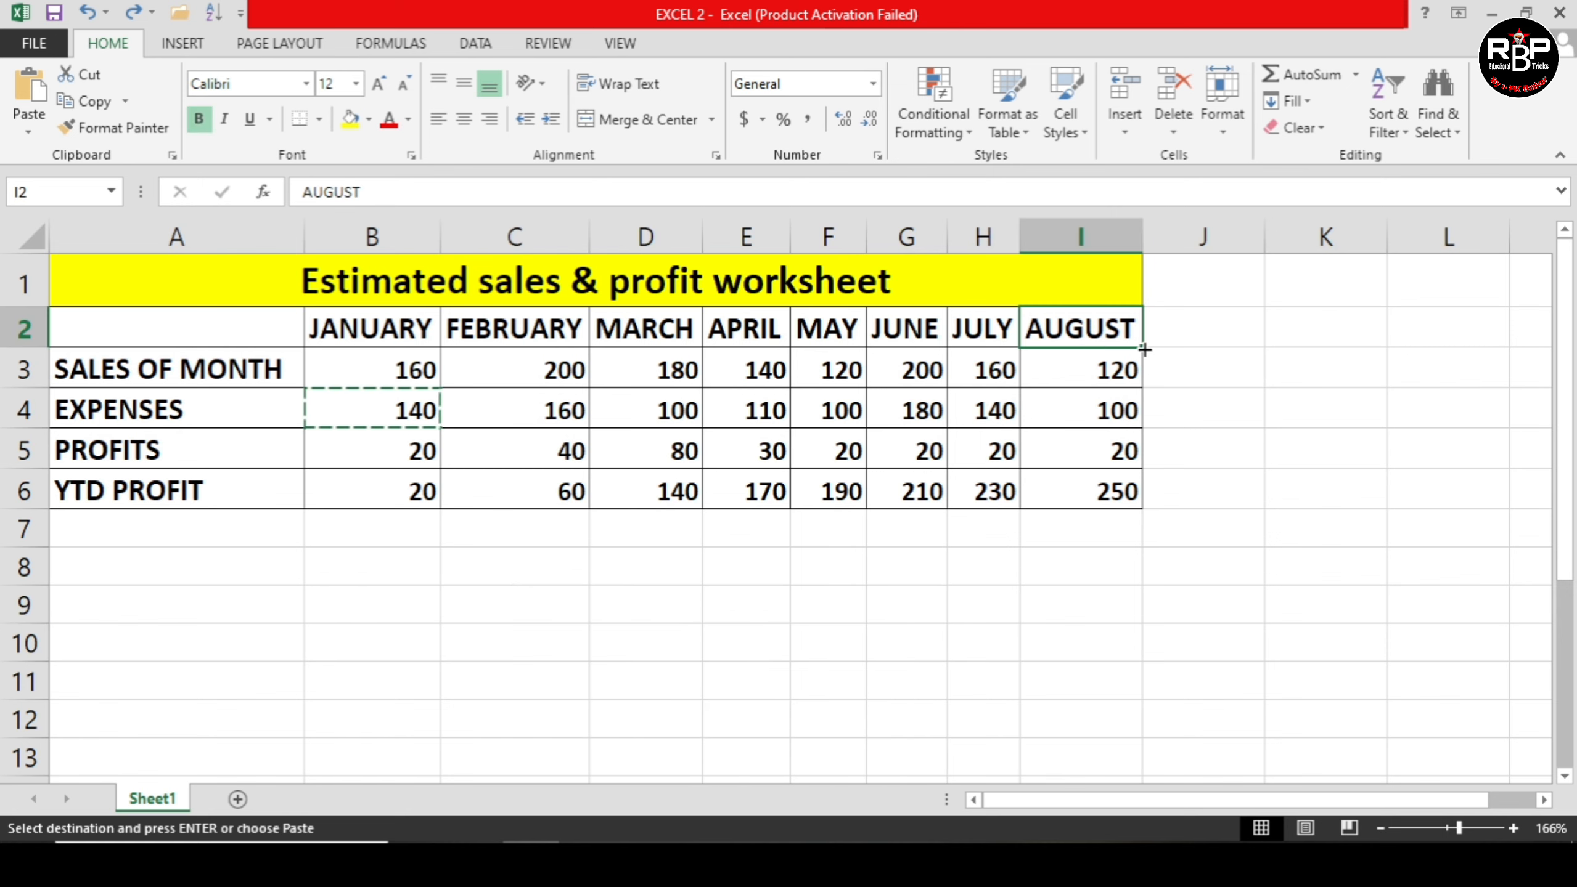
mouse_move(1144, 349)
mouse_down()
mouse_move(1150, 499)
mouse_move(1134, 352)
mouse_up()
drag(1183, 433, 1155, 377)
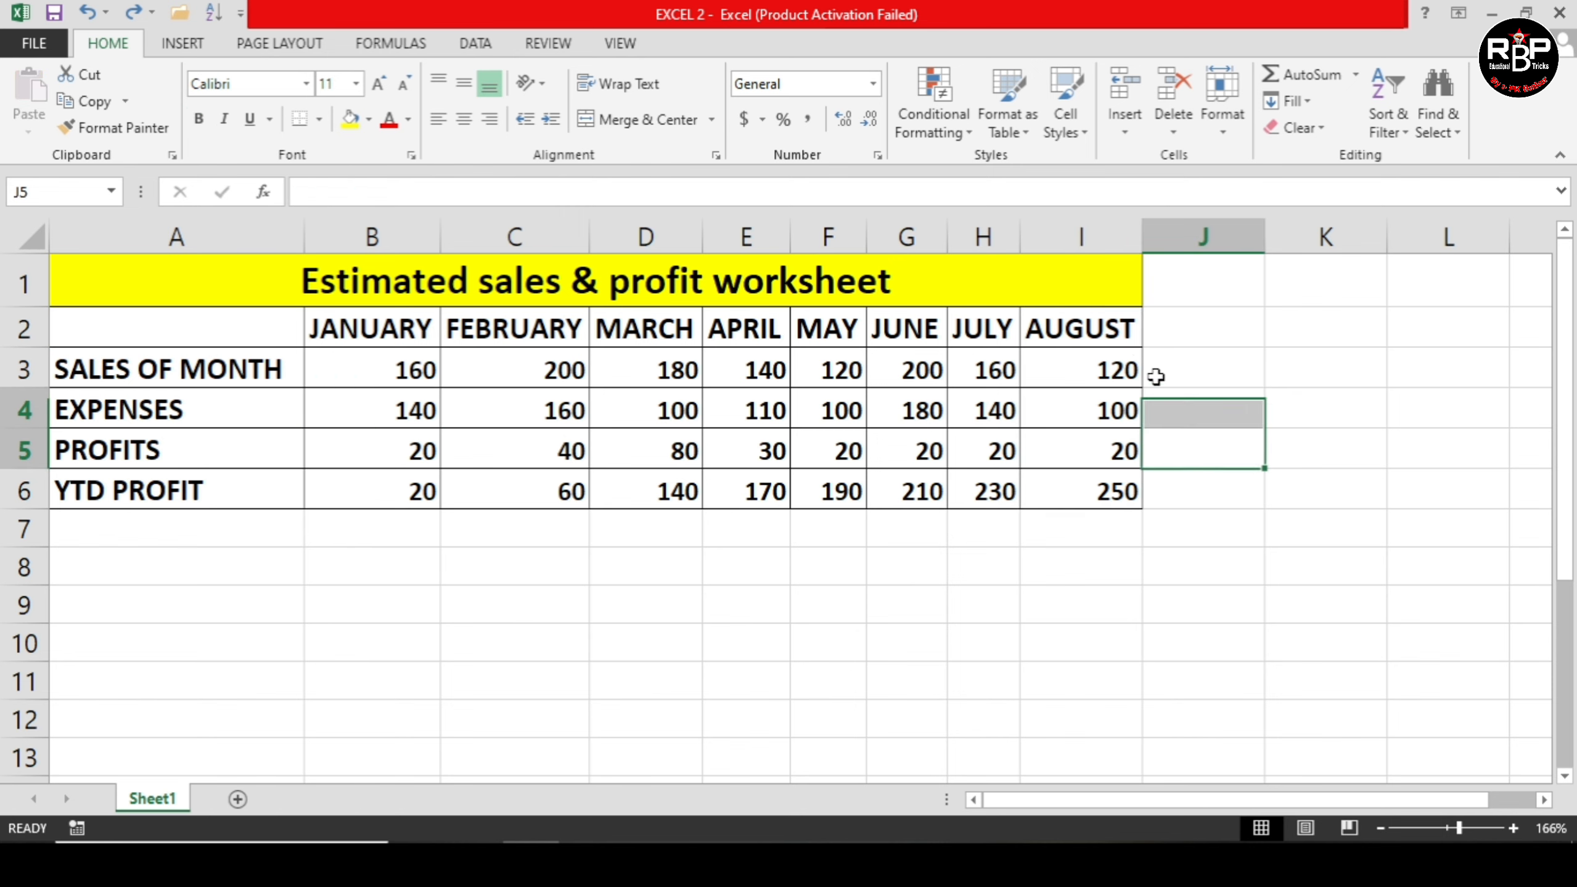
click(1112, 328)
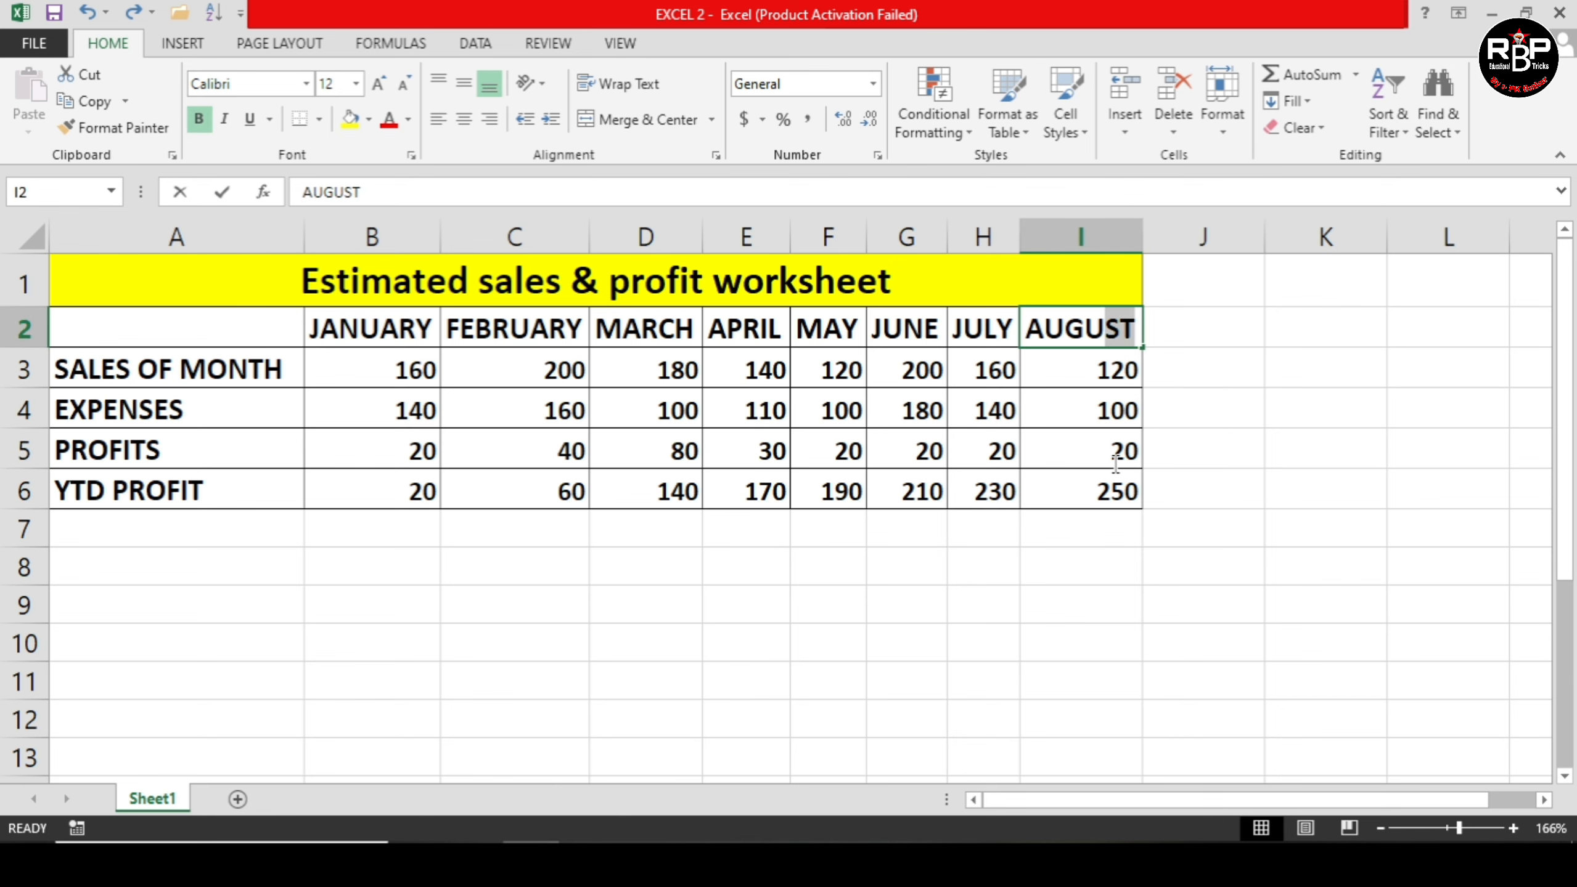
click(1112, 521)
drag(1118, 329, 1101, 493)
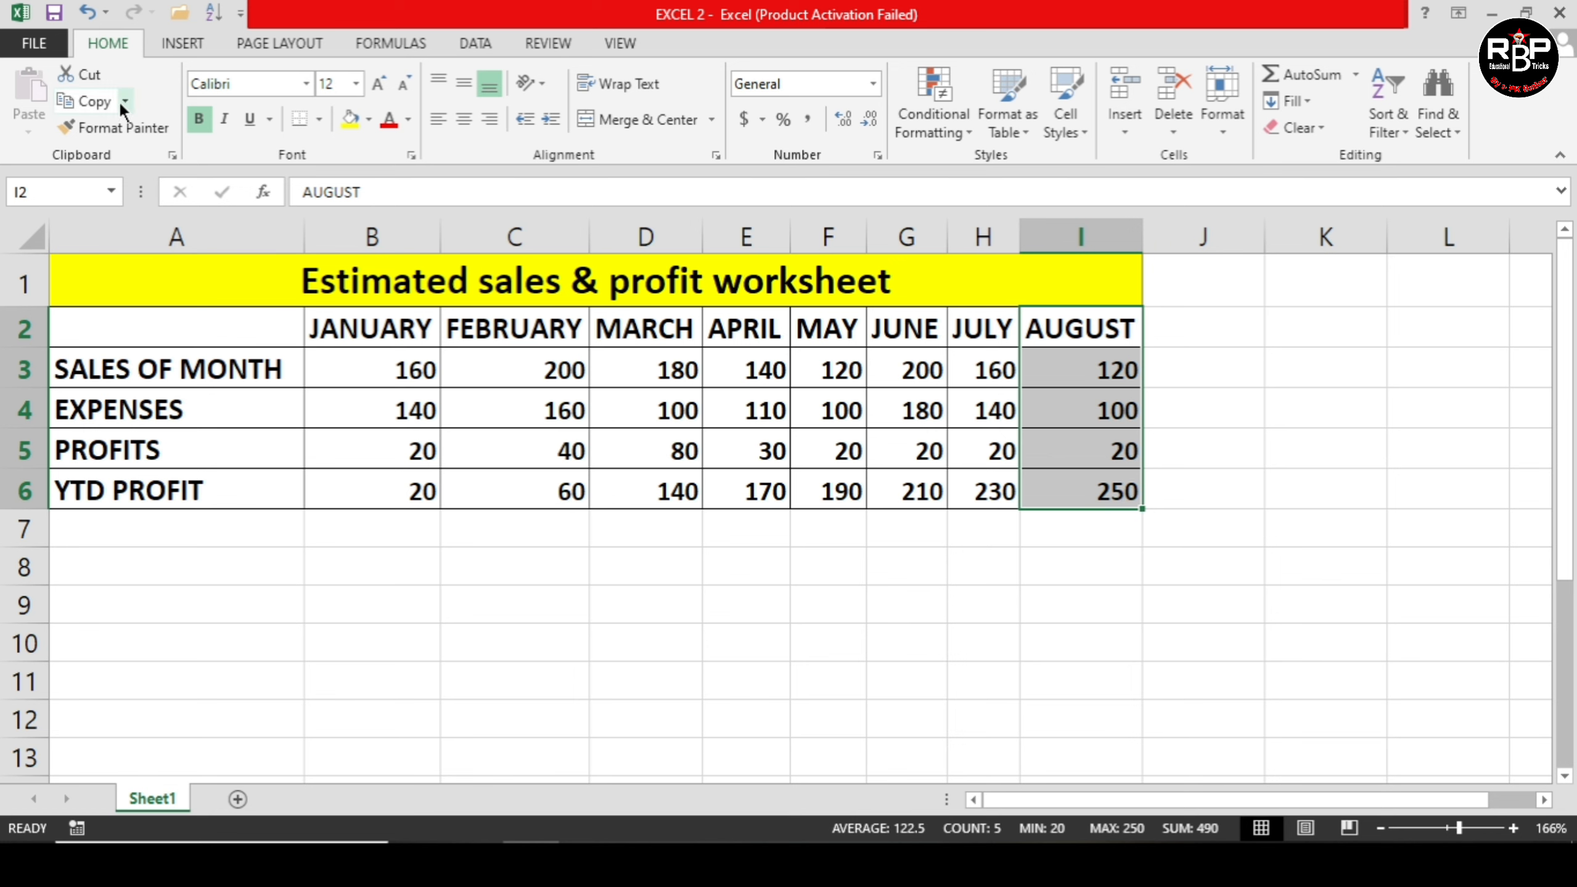
click(101, 101)
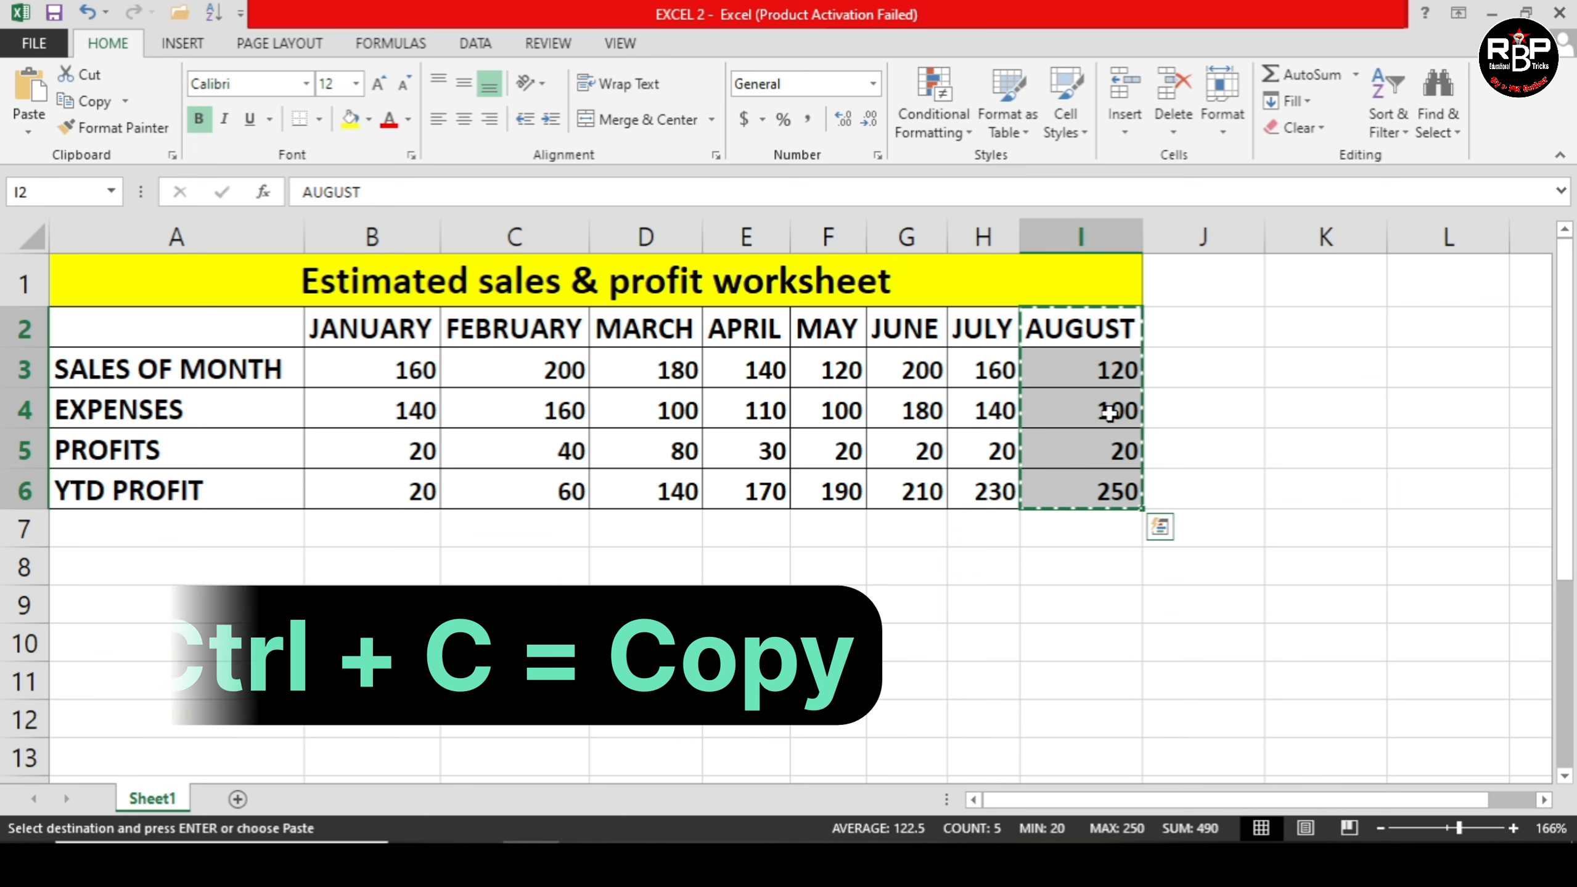
click(1311, 538)
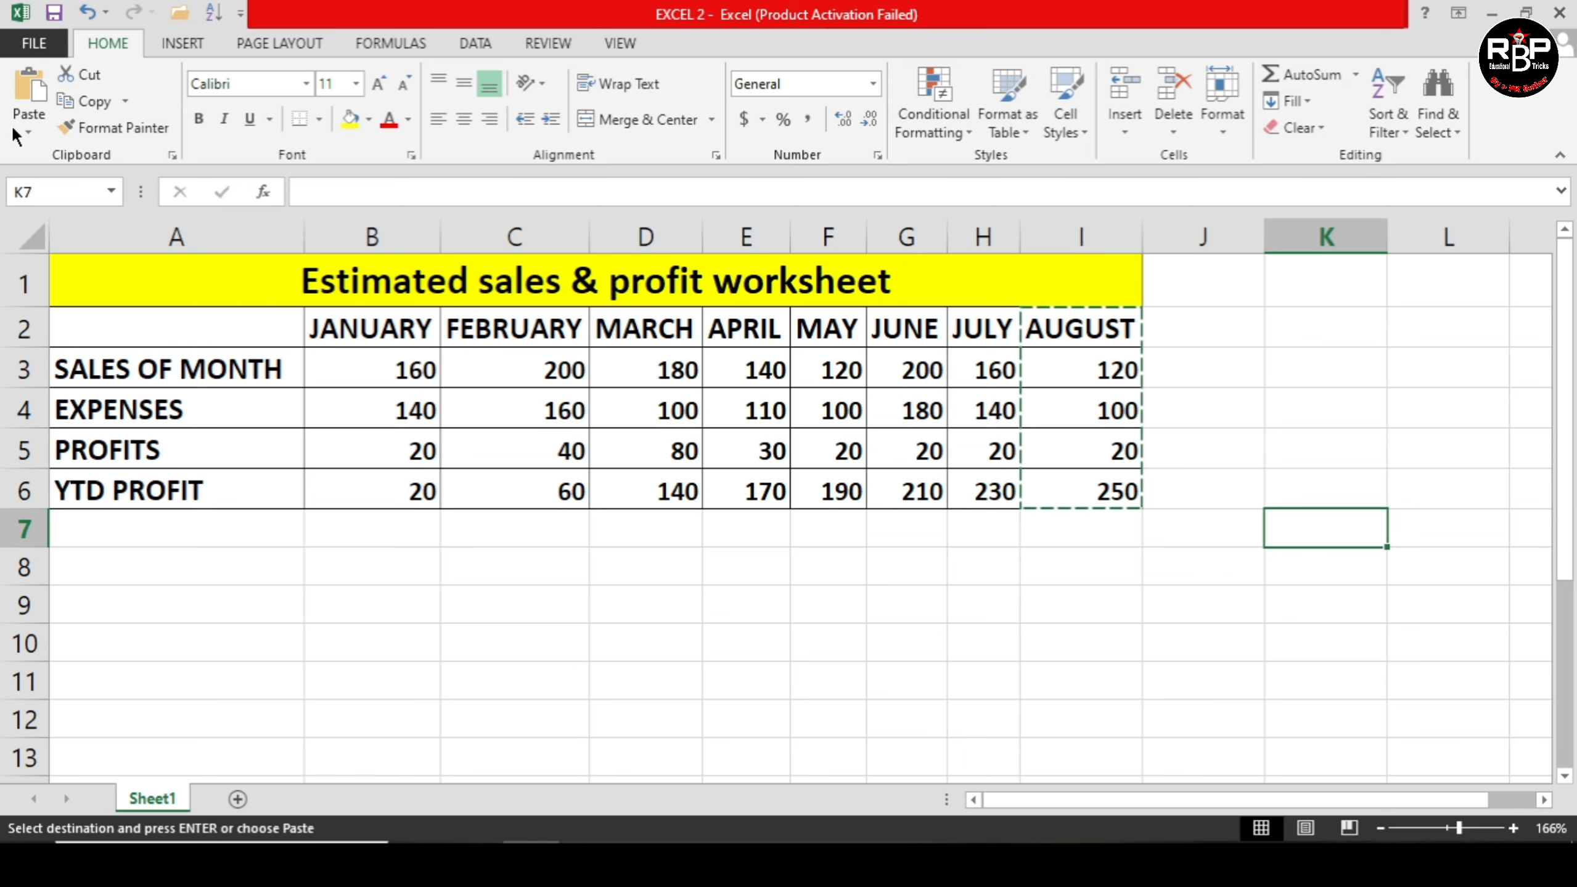
click(26, 91)
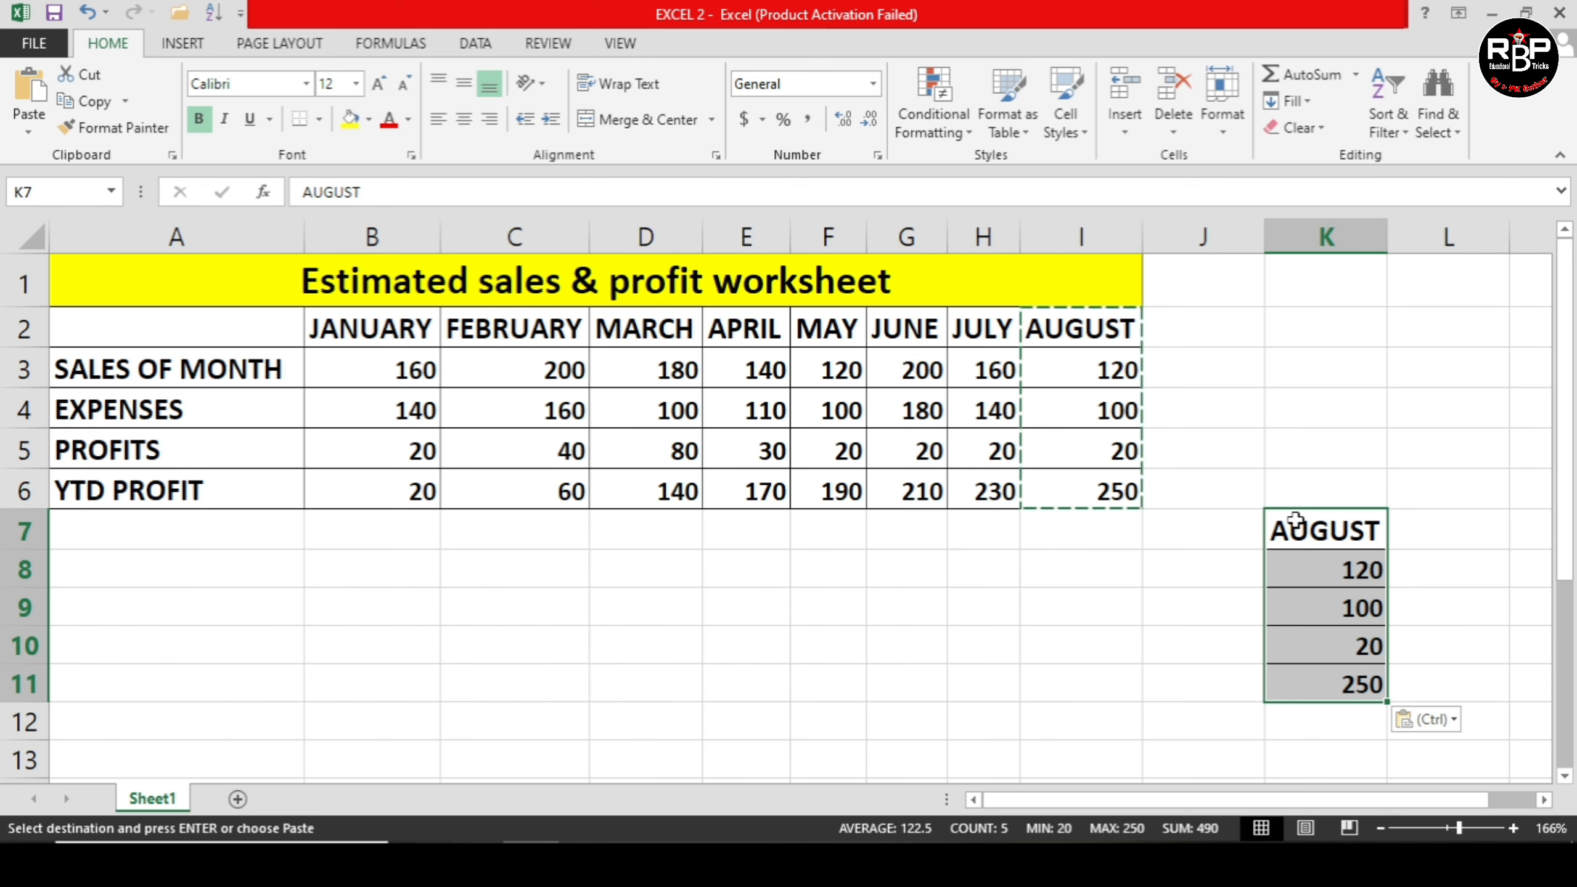
click(1453, 609)
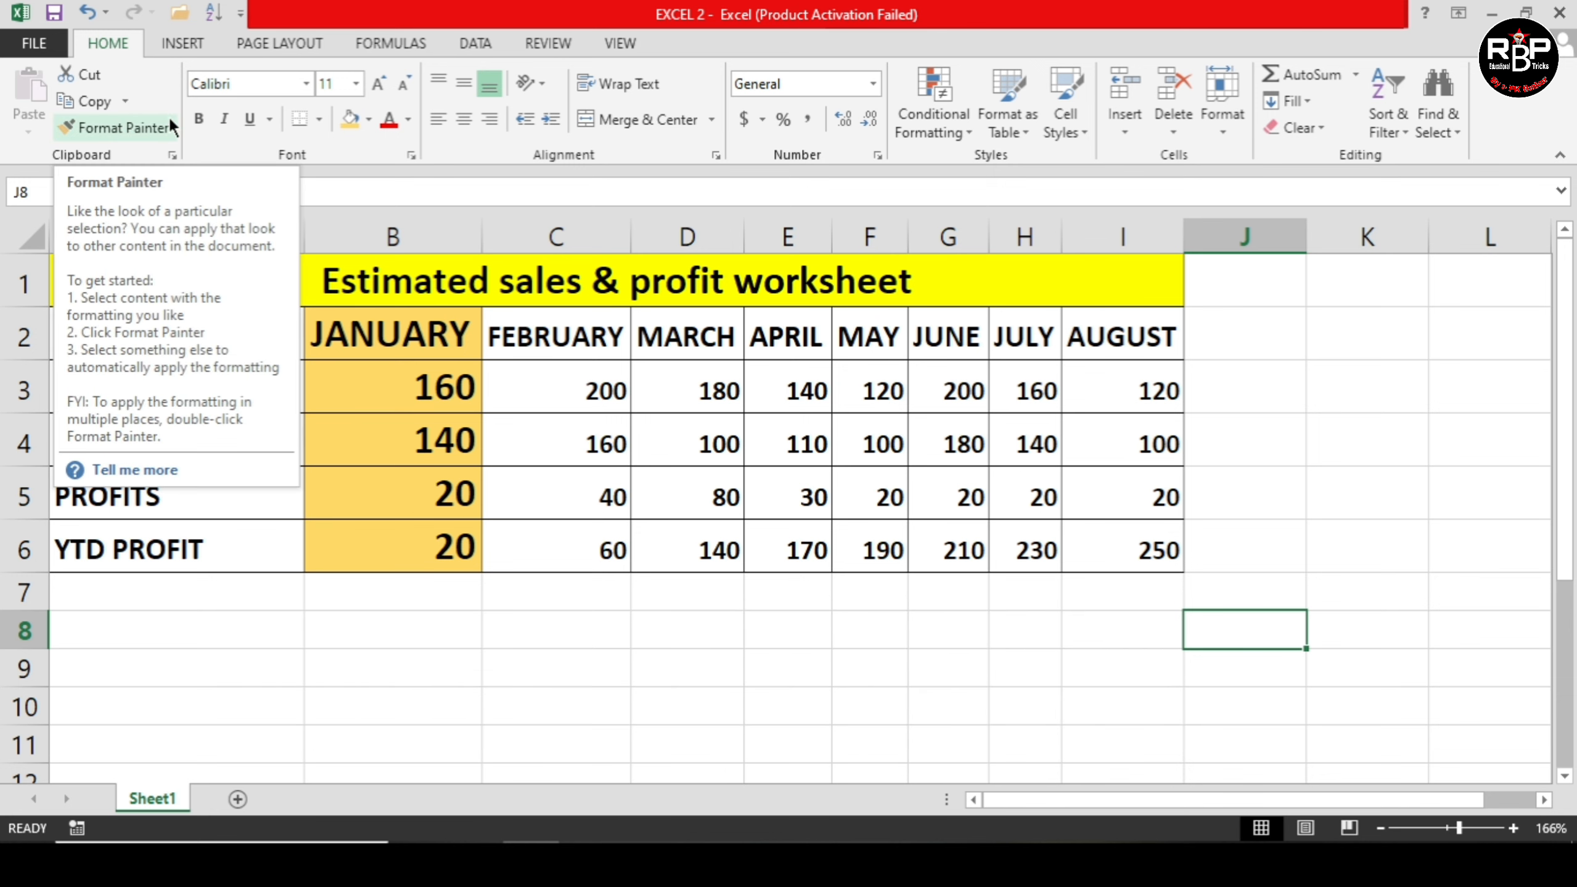
Copy the formatting of the January column B2:B6 onto the August column I2:I6 with Format Painter.
click(442, 637)
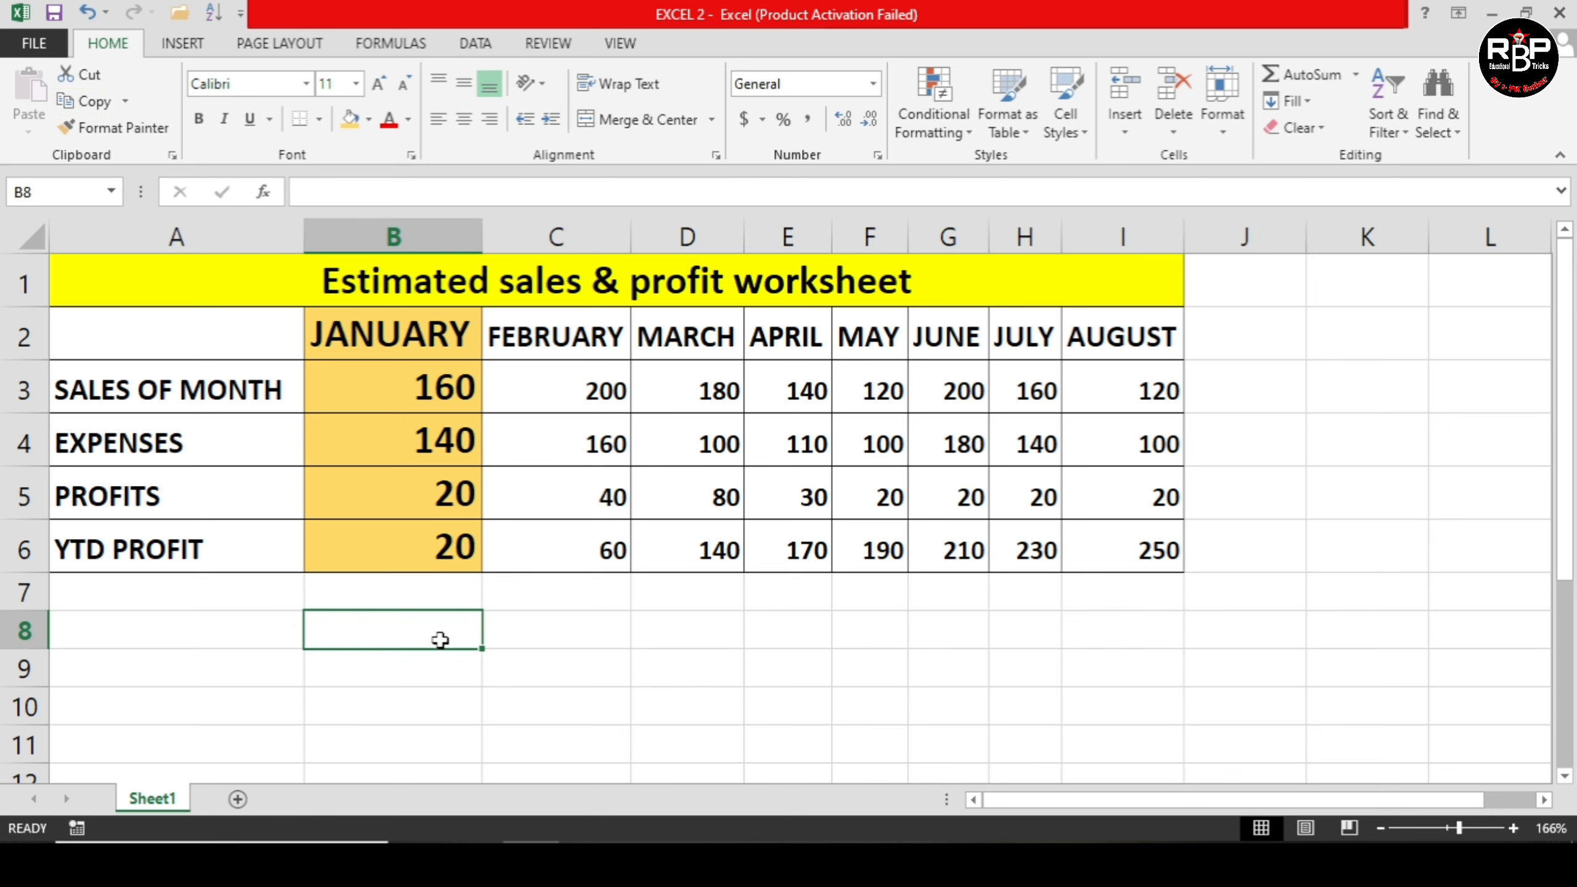
click(395, 317)
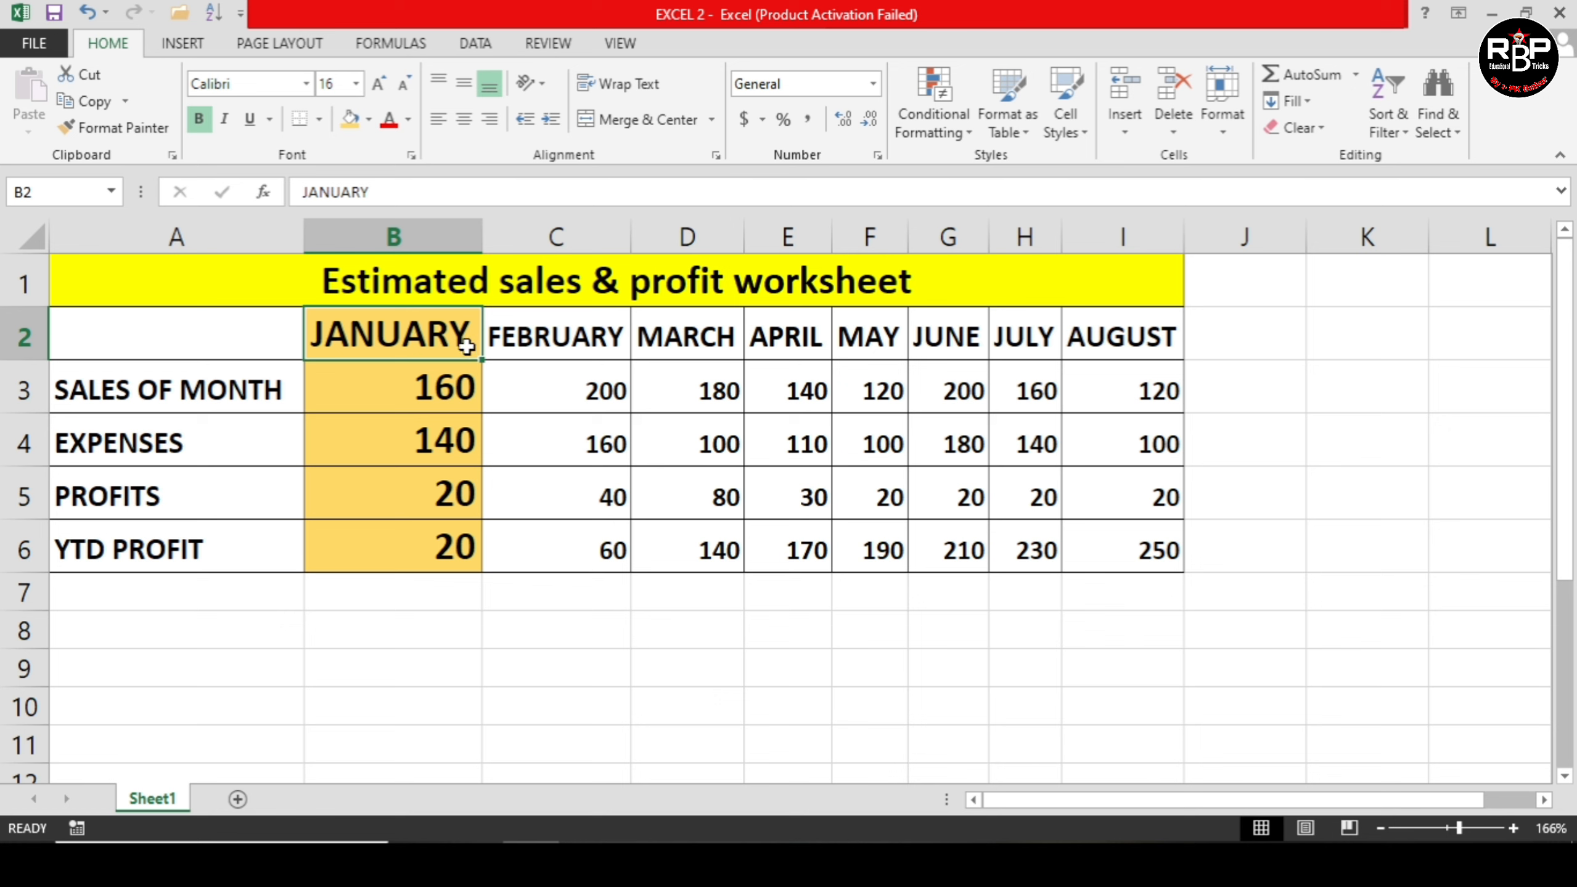
drag(472, 332, 460, 545)
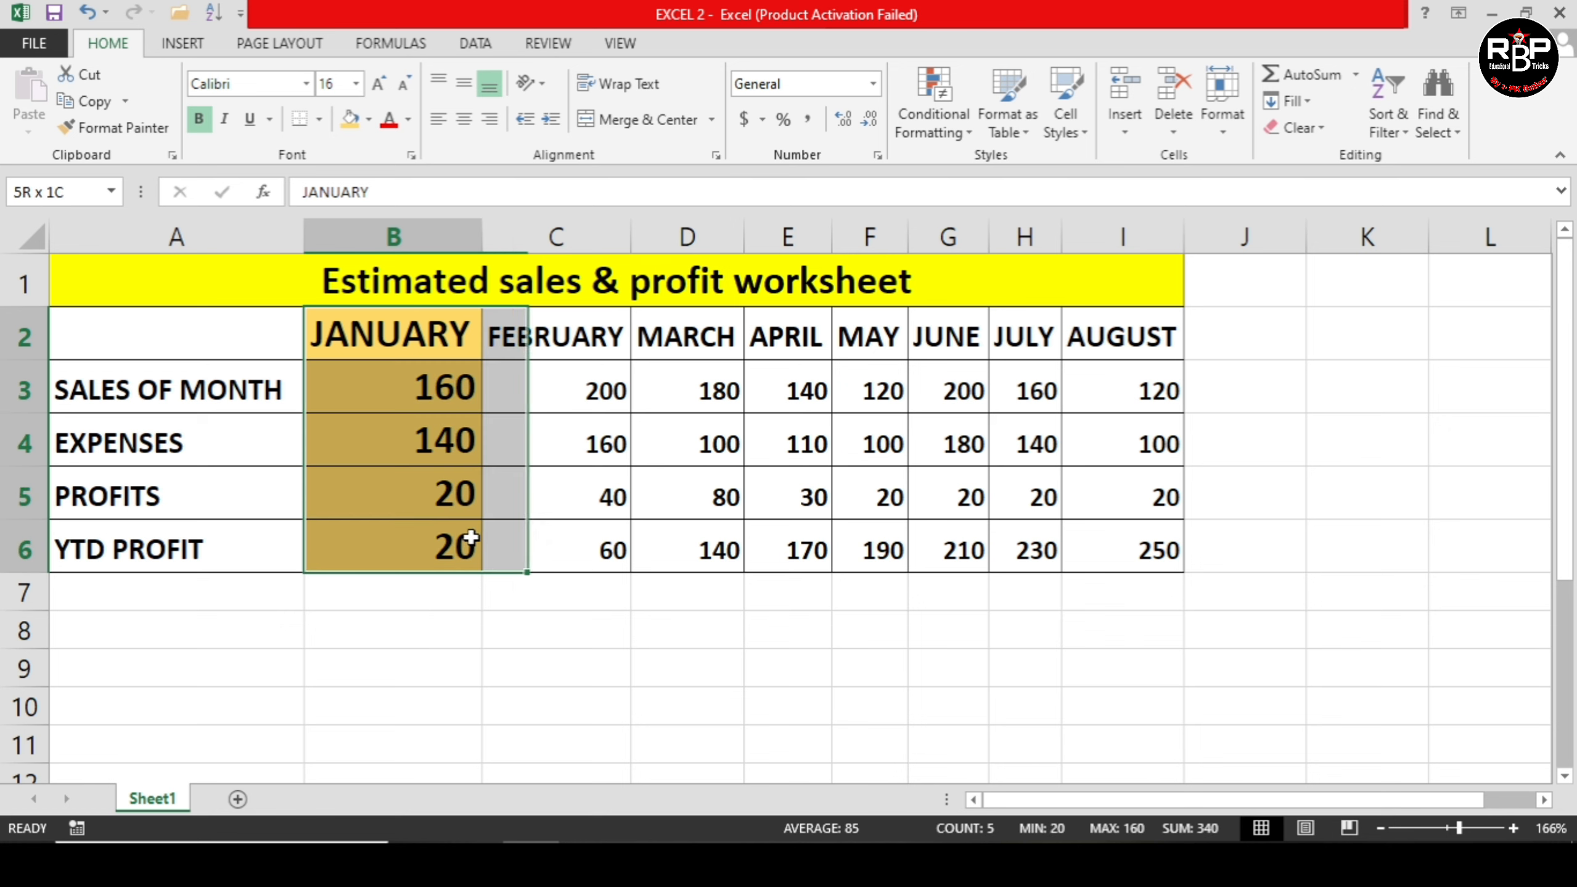
click(508, 708)
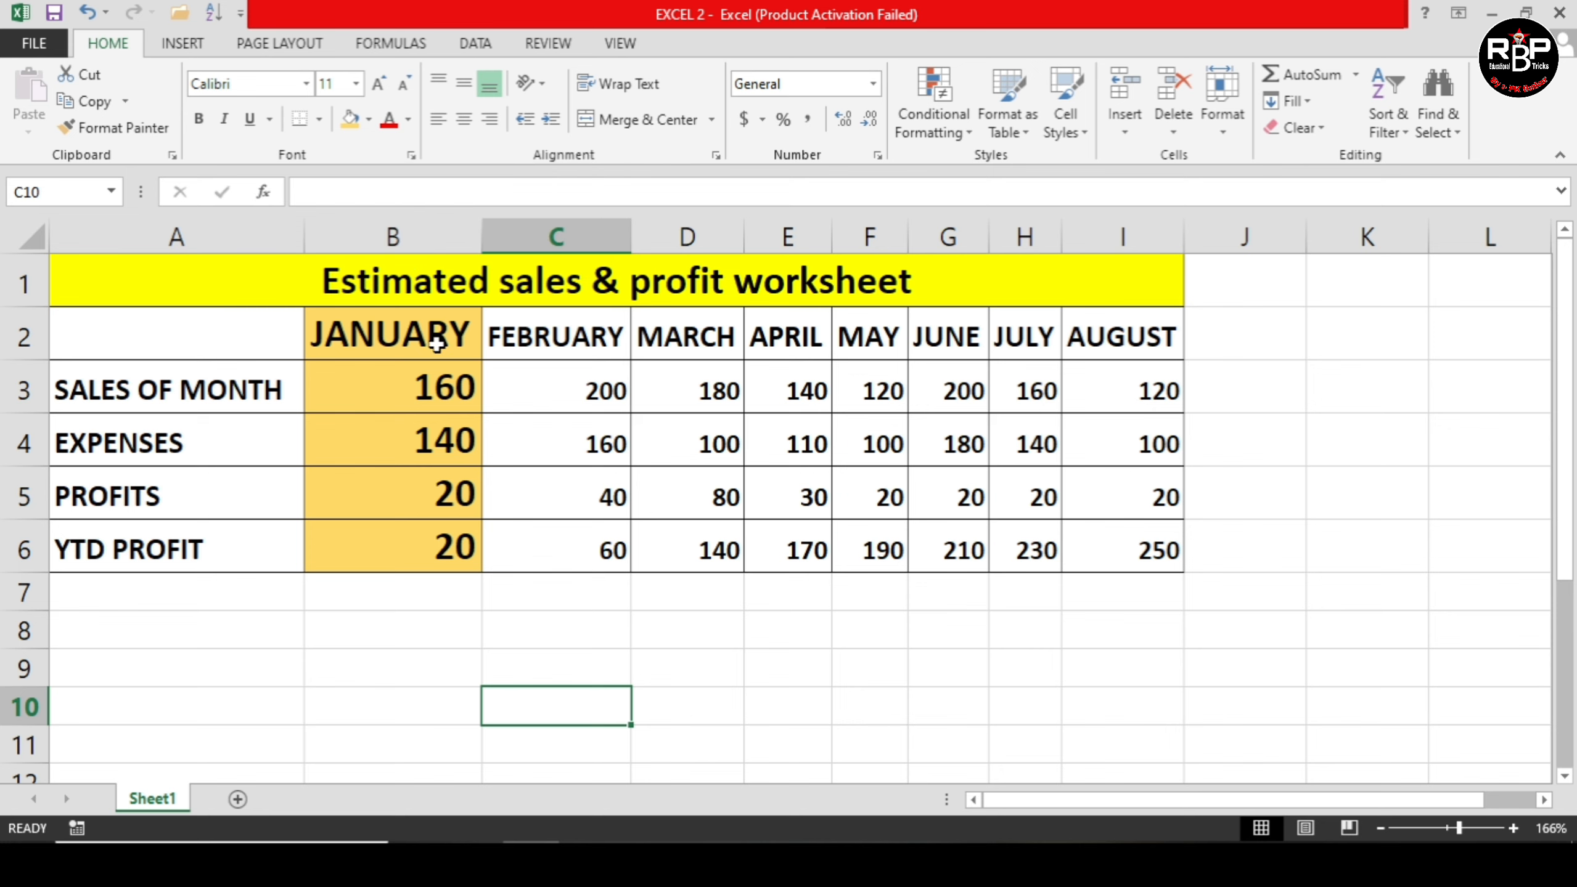
click(415, 670)
drag(371, 332, 412, 532)
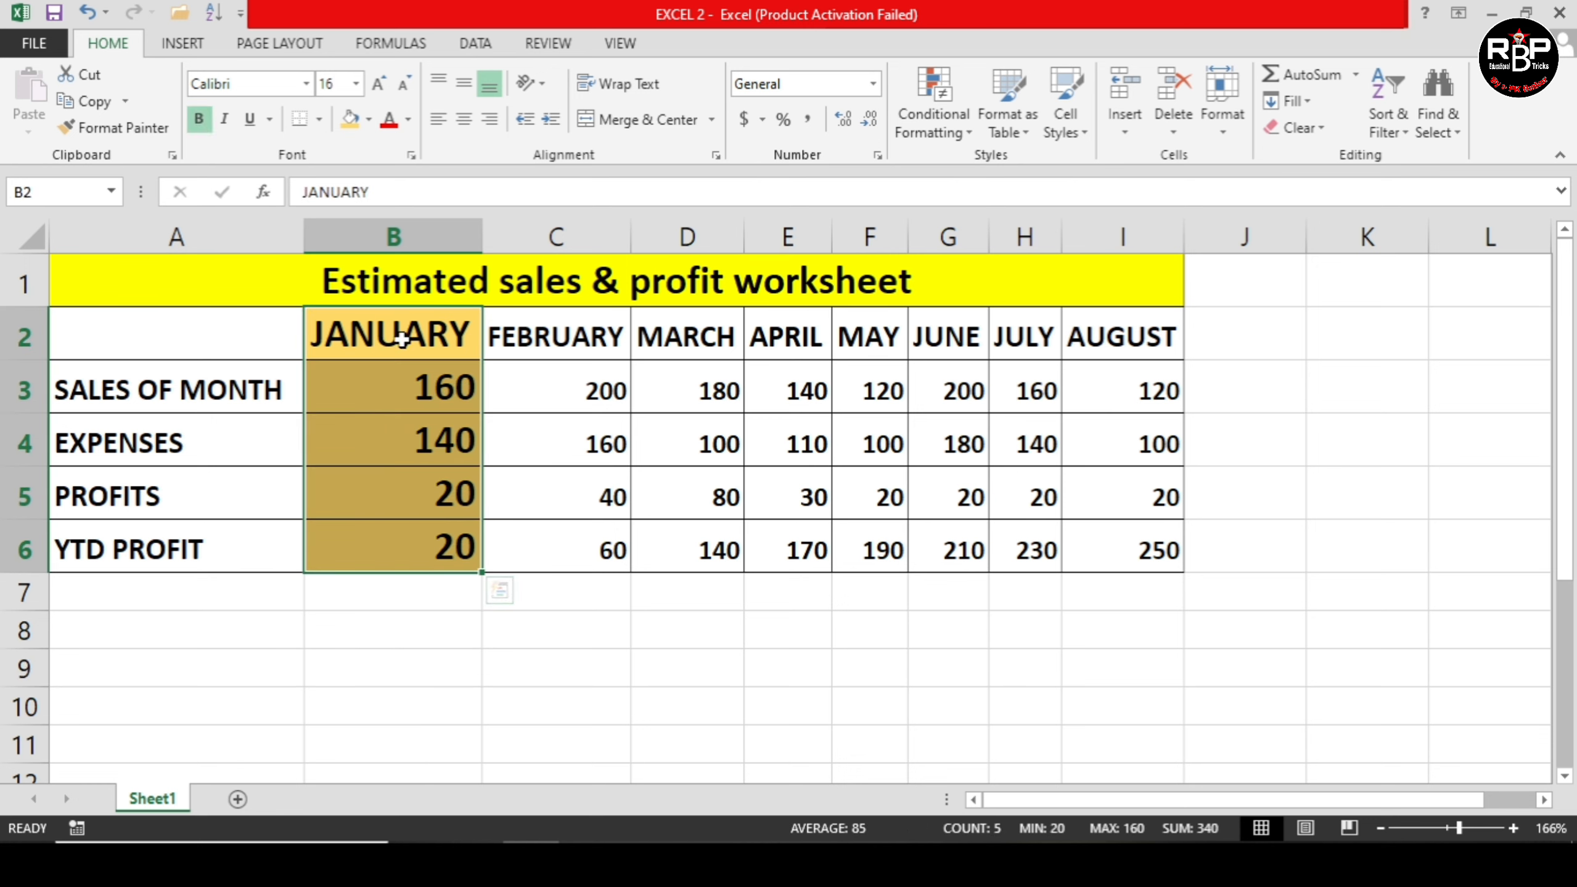
click(139, 135)
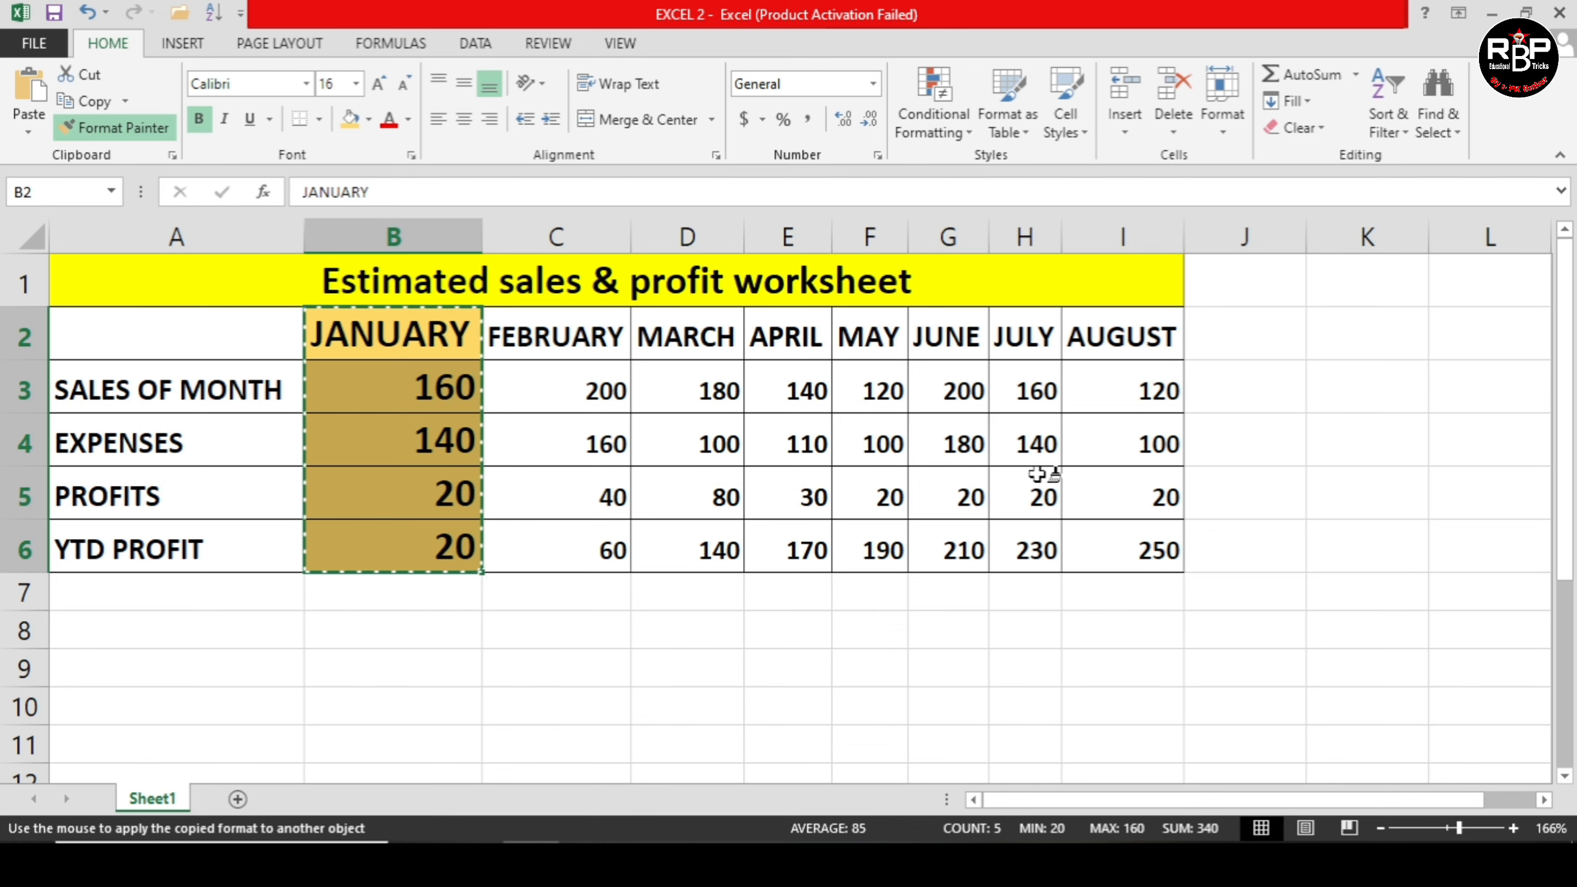
click(1109, 342)
drag(1104, 368, 1125, 532)
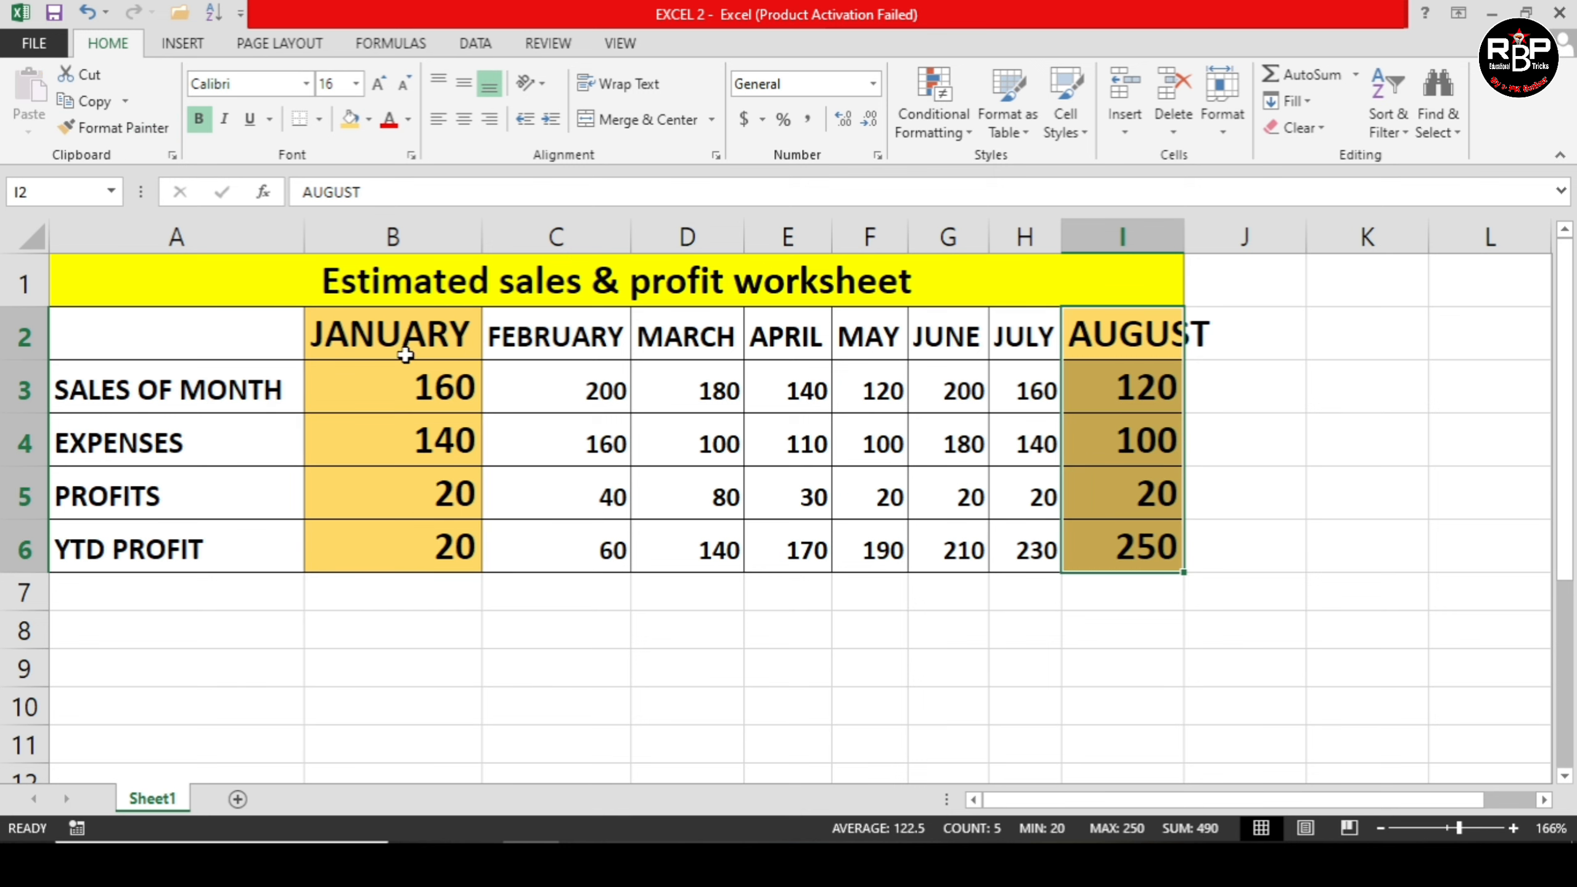
click(702, 675)
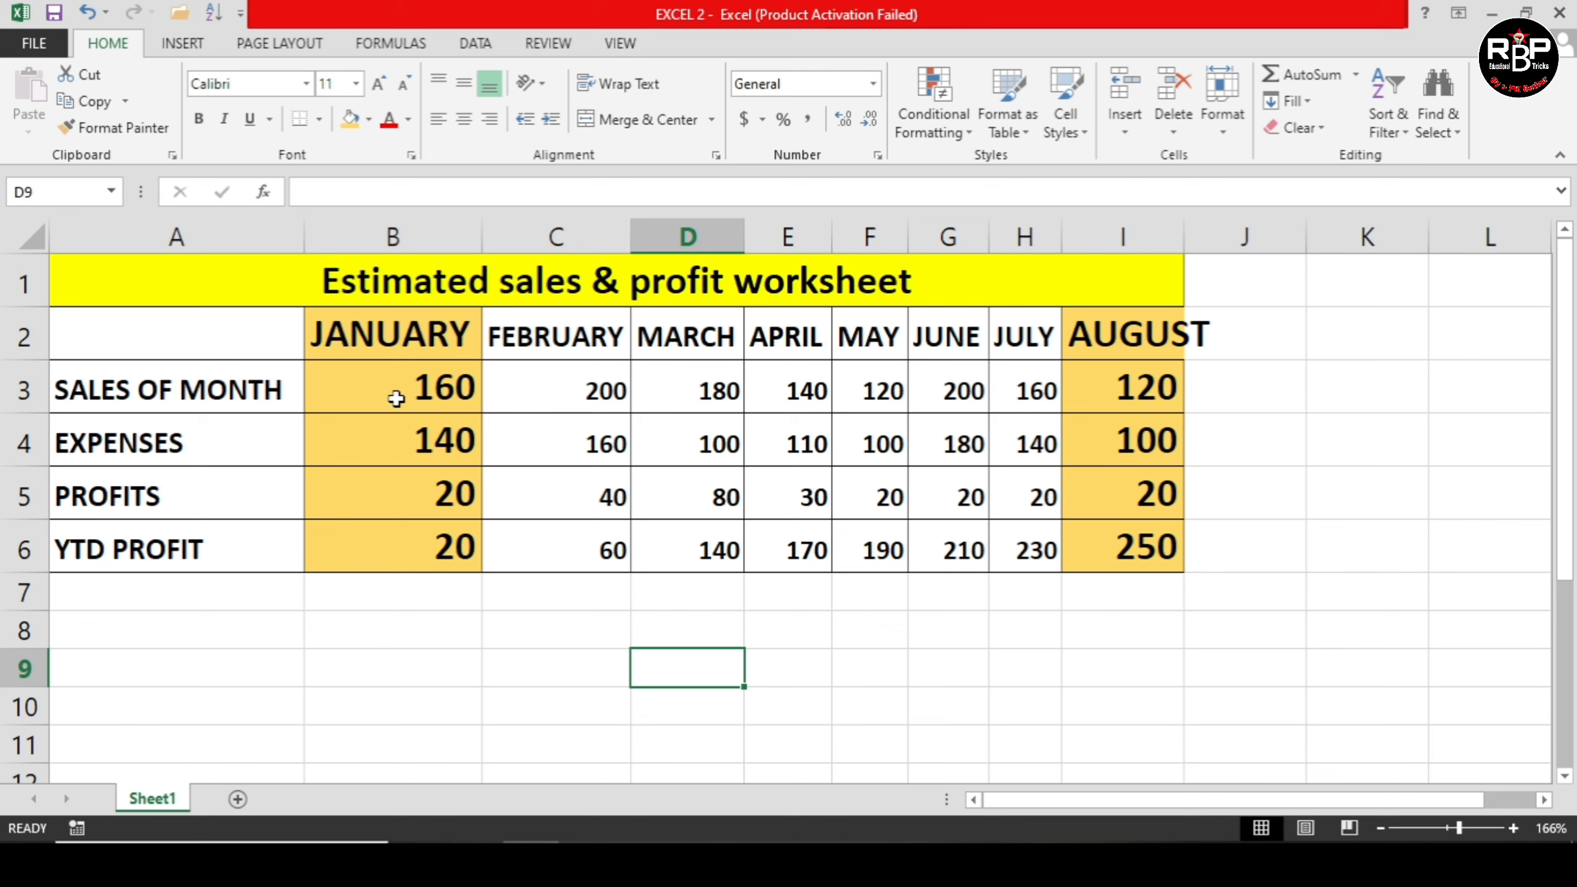
Pick up the worksheet title's formatting with Format Painter and apply it to the PROFITS label in A5.
click(398, 295)
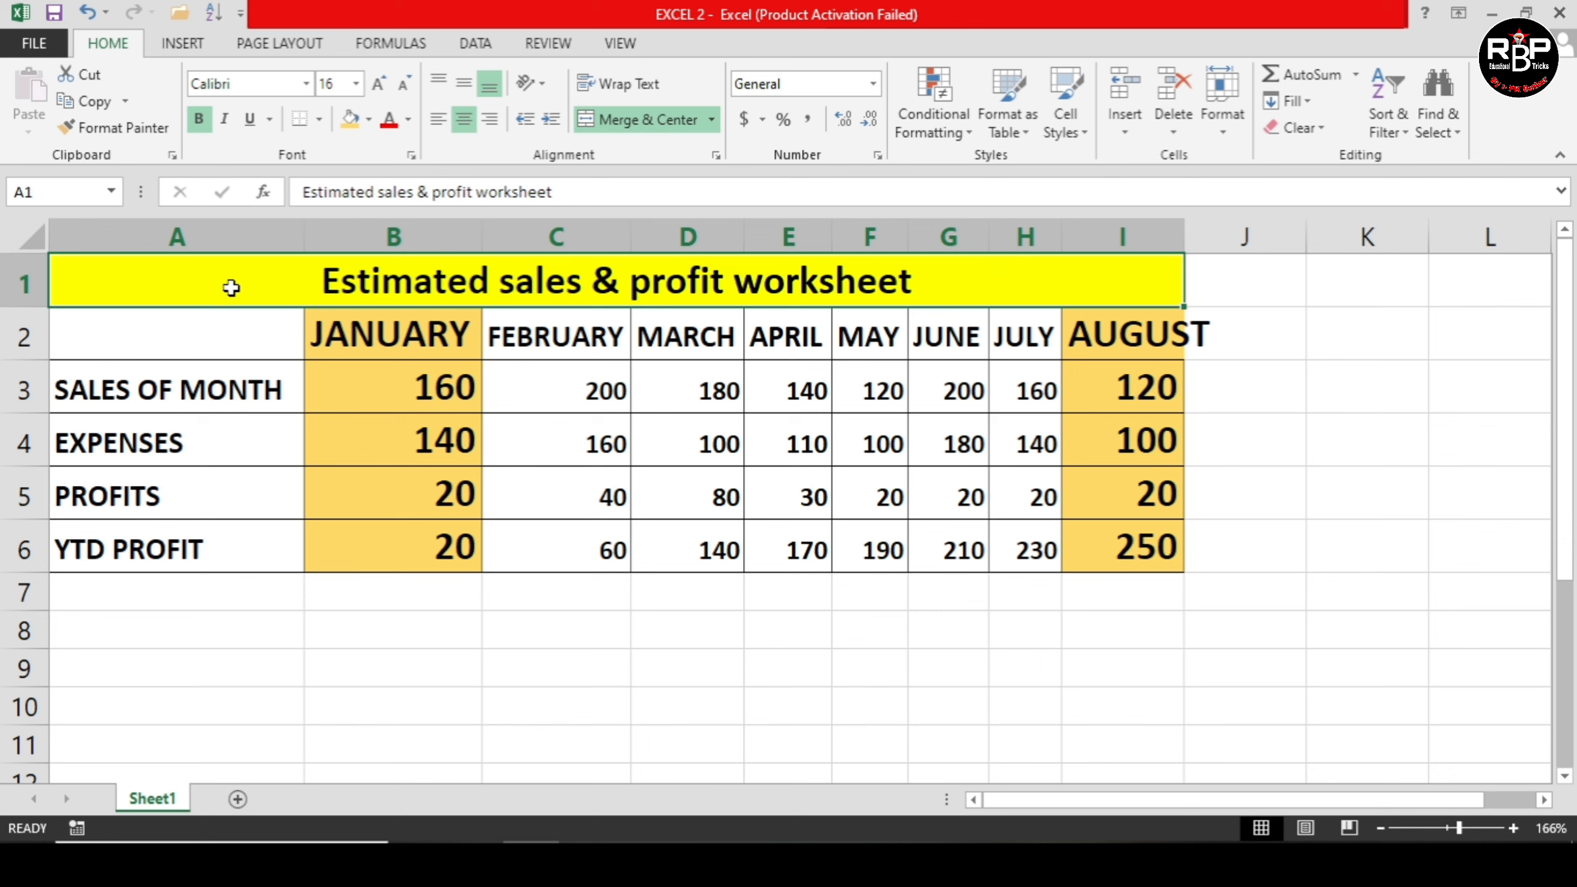
click(130, 131)
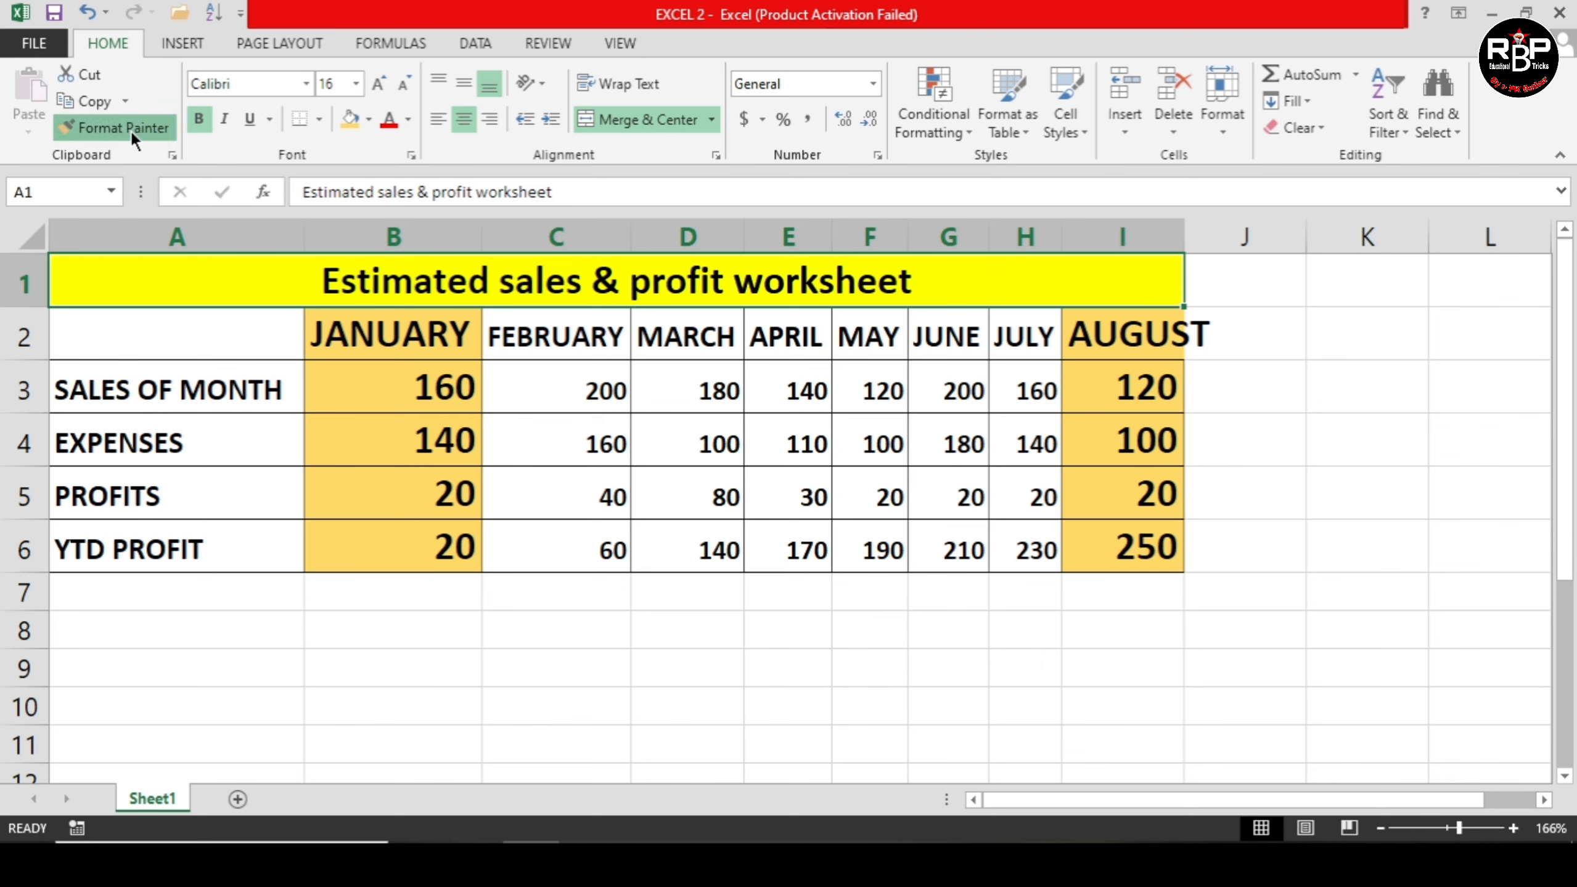
click(131, 488)
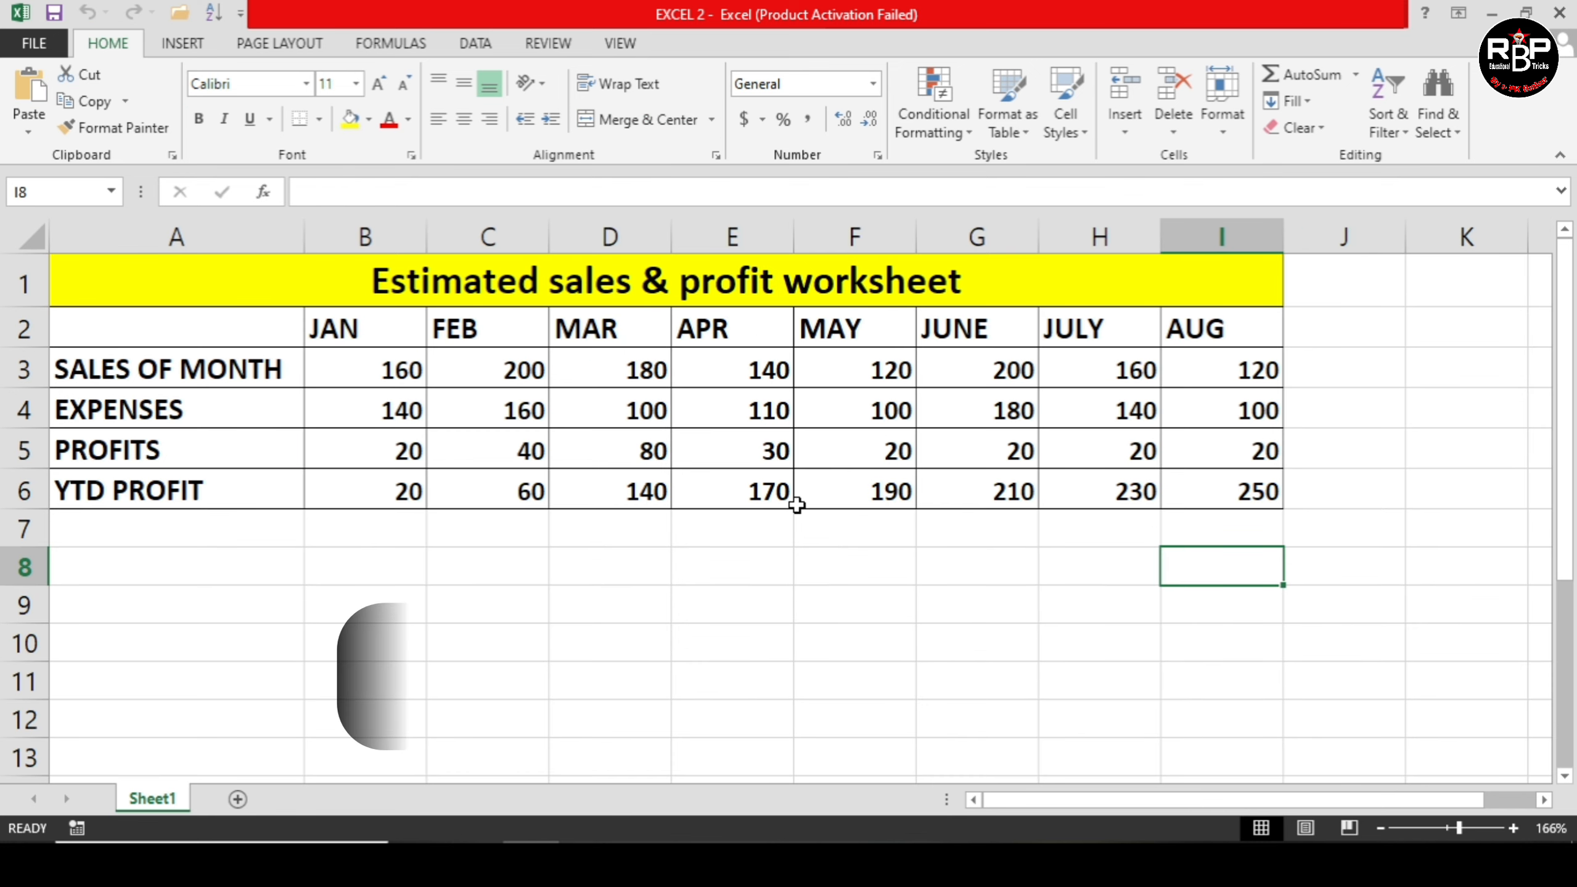
Edit the PROFITS label directly in cell A5 so that it reads PROGITS.
click(130, 452)
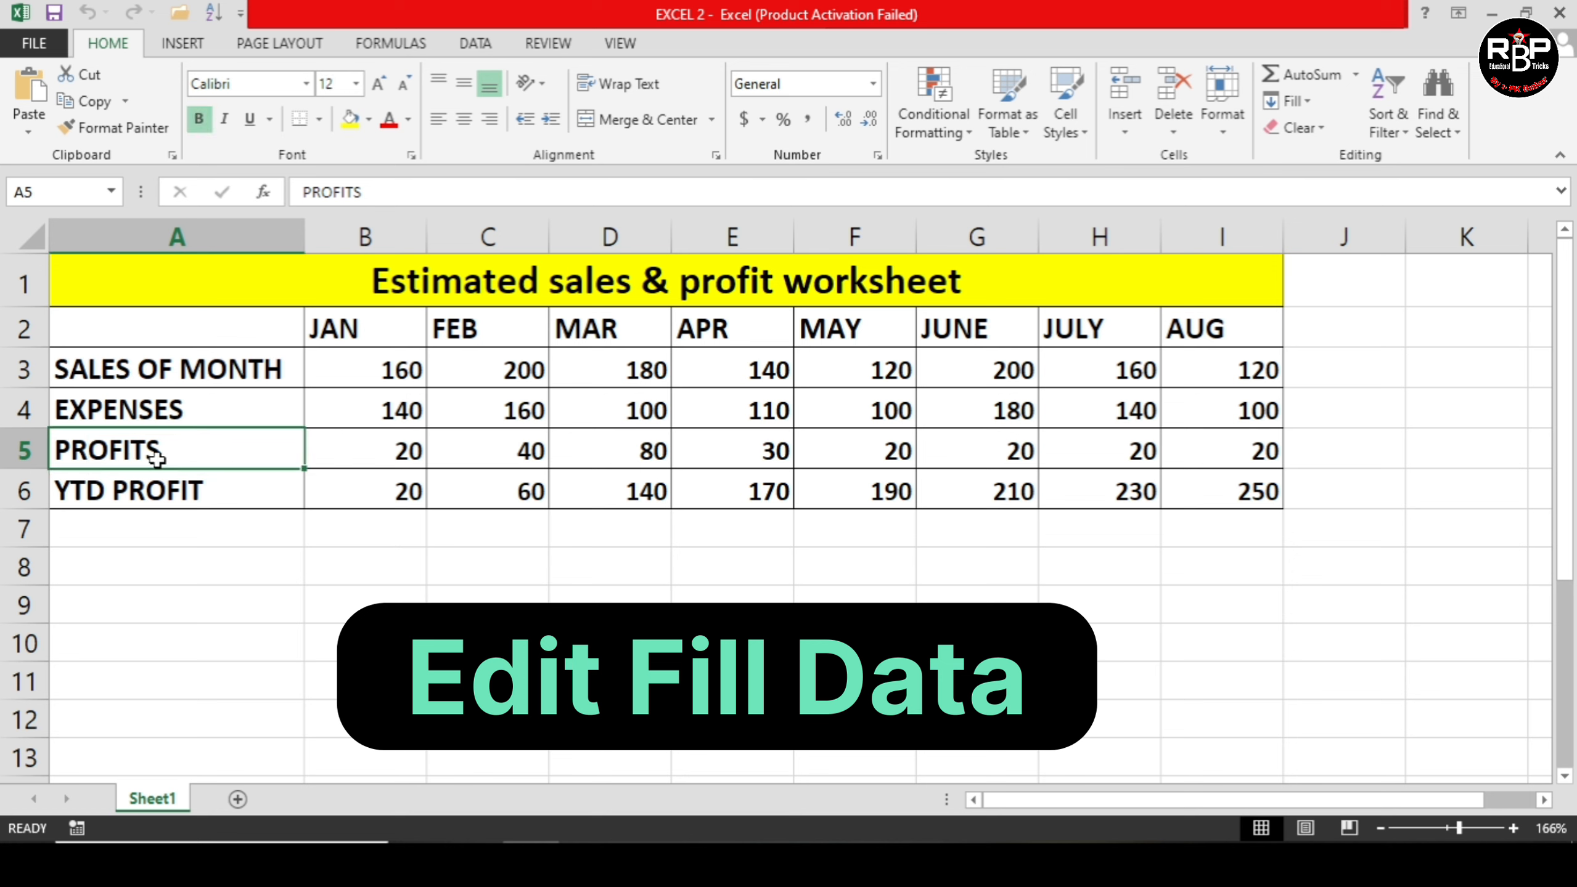
double_click(124, 453)
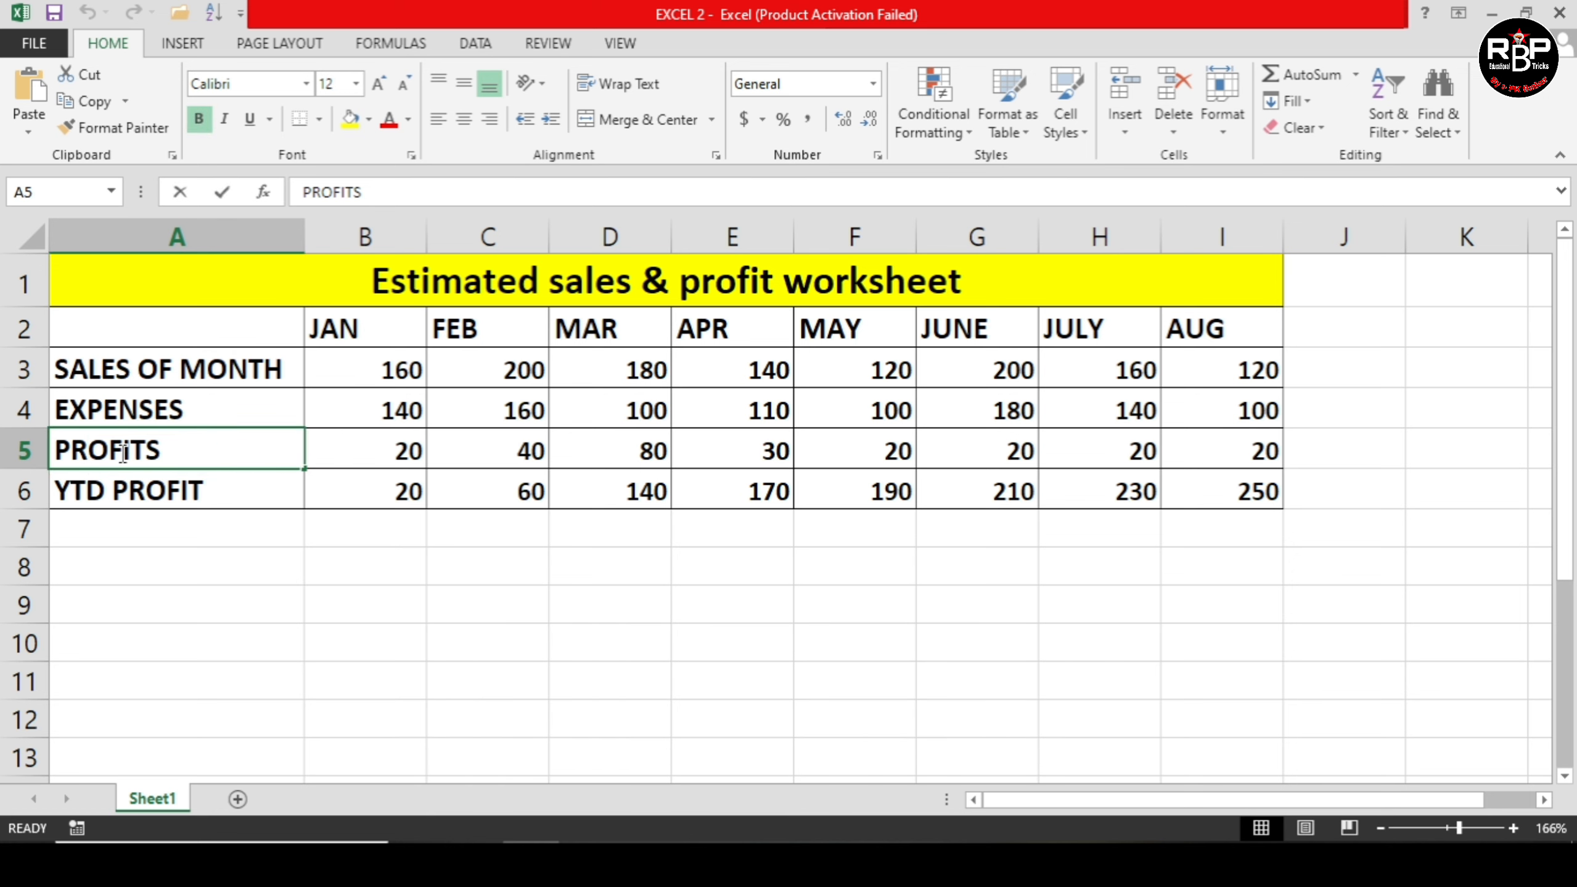
key(BackSpace)
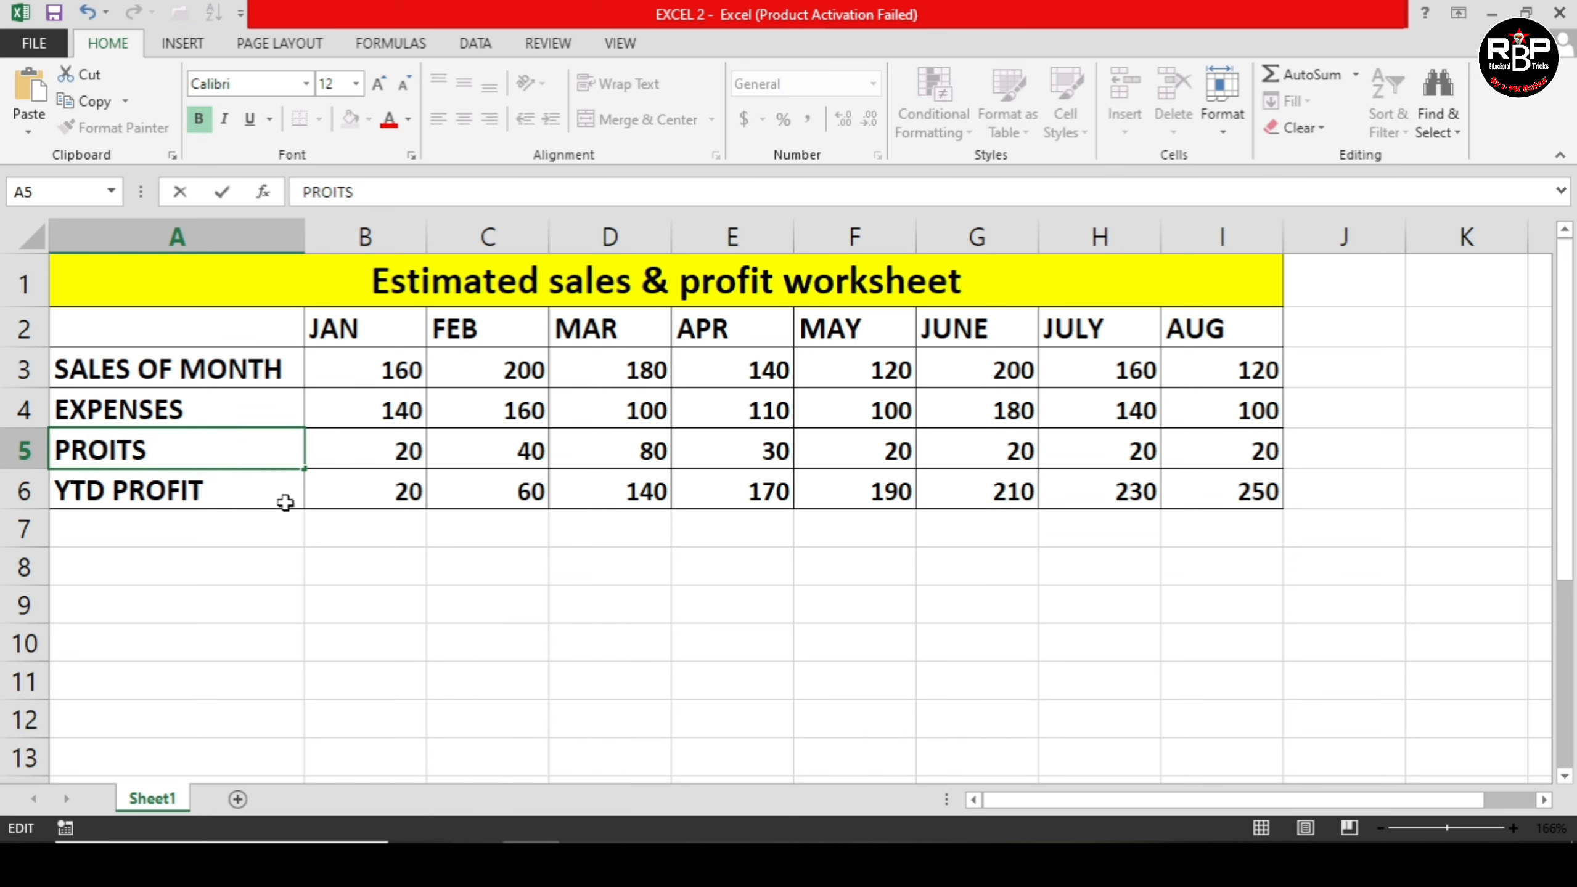
text(G)
click(212, 595)
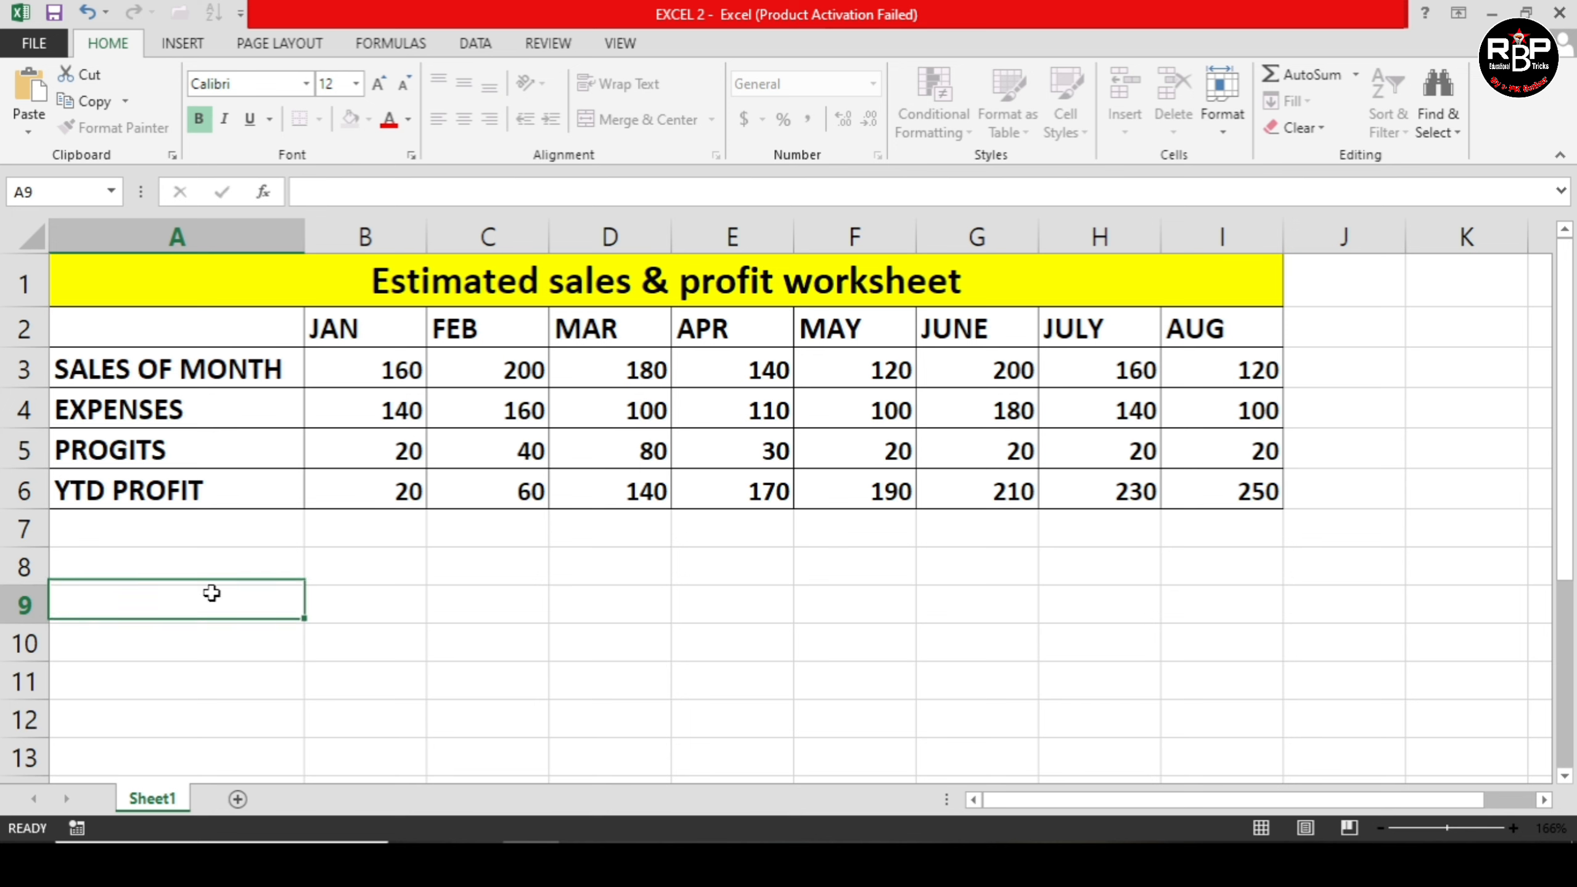
Correct the label in cell A5 to PROFITS by editing its text in the formula bar.
click(165, 449)
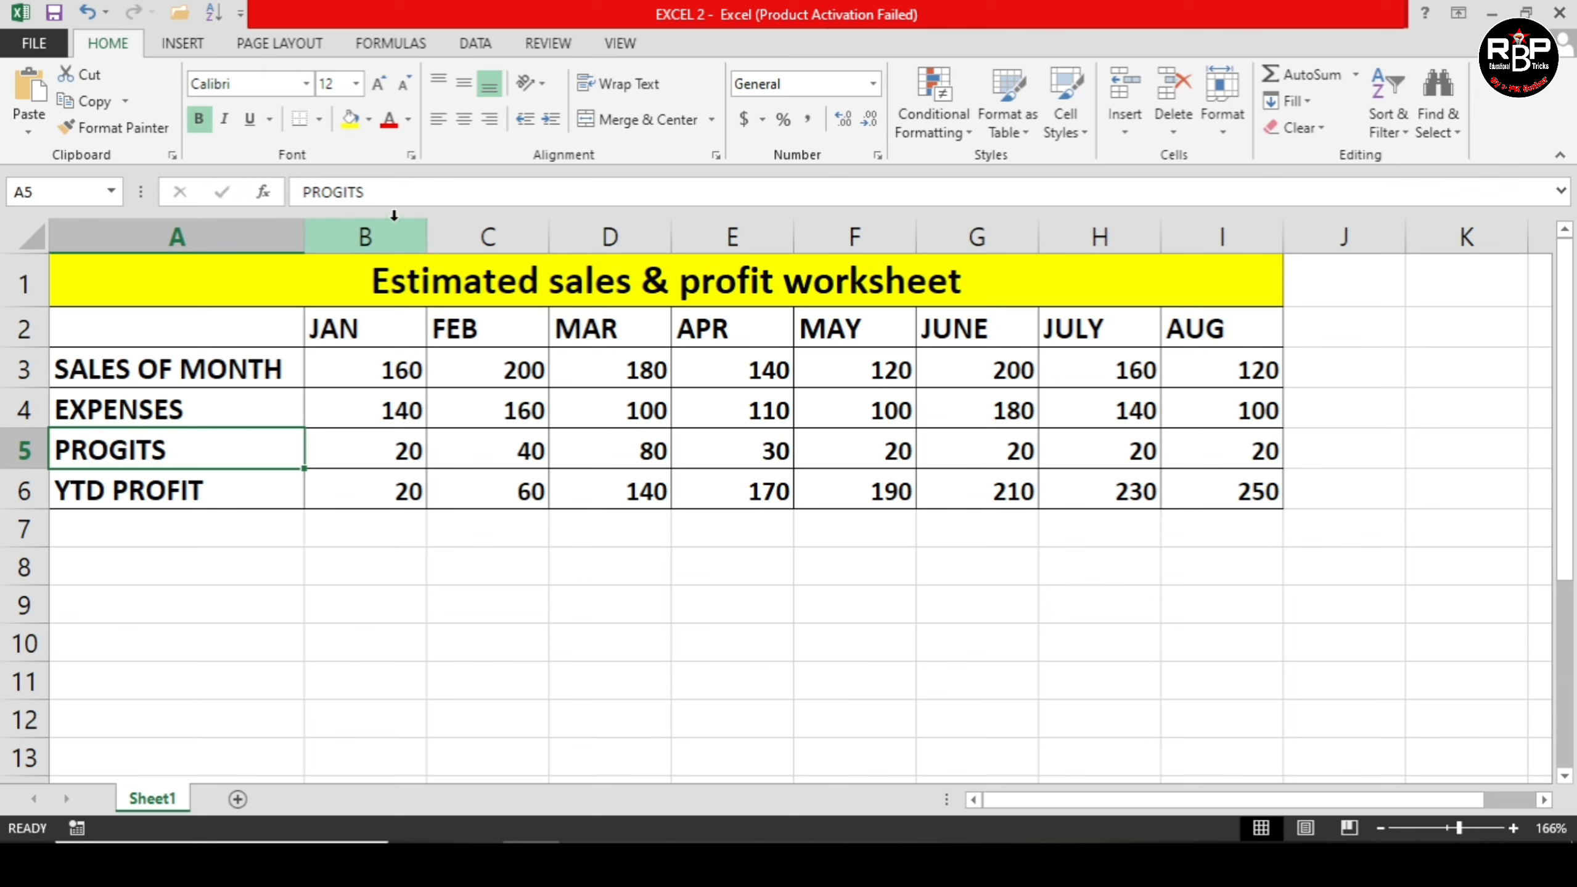
click(403, 191)
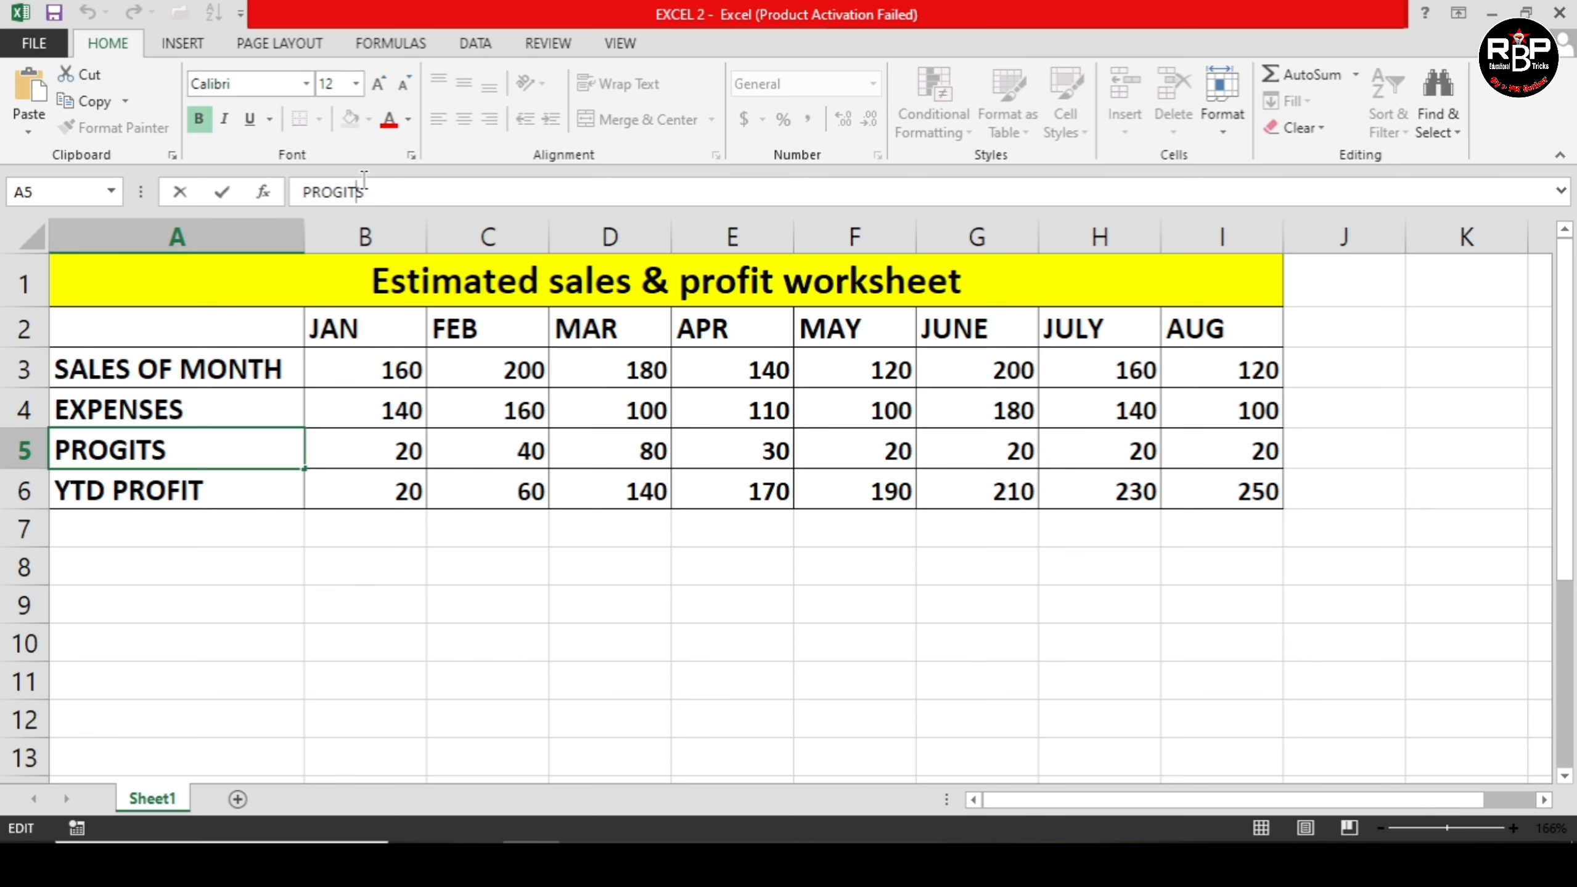
key(BackSpace)
text(F)
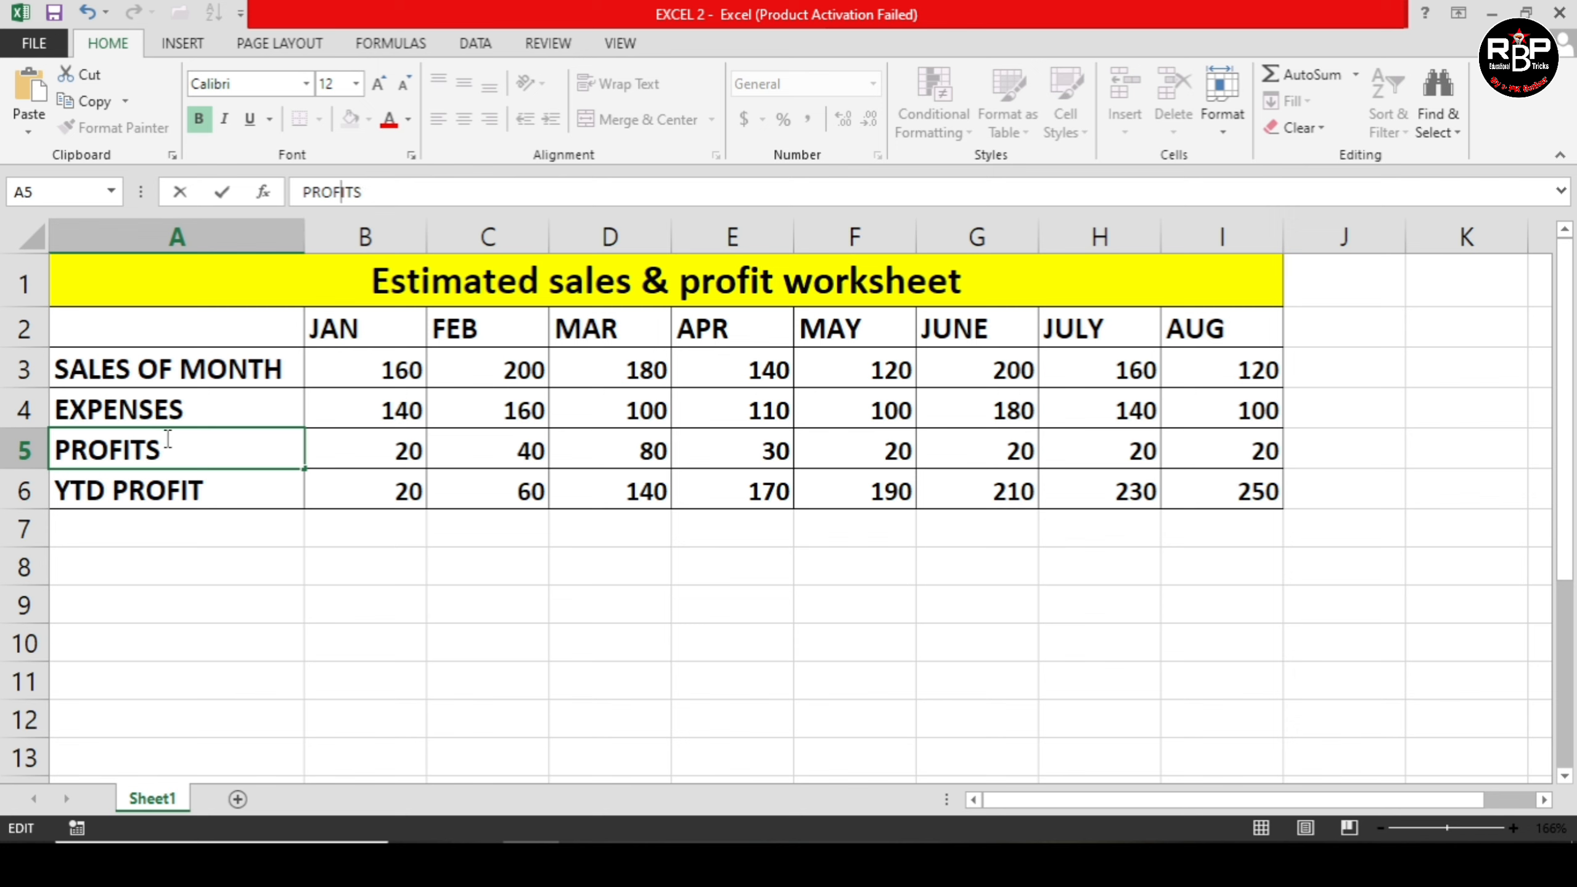
click(221, 575)
Edit the label directly within cell A5, replacing the F so that it reads PROGITS.
click(204, 447)
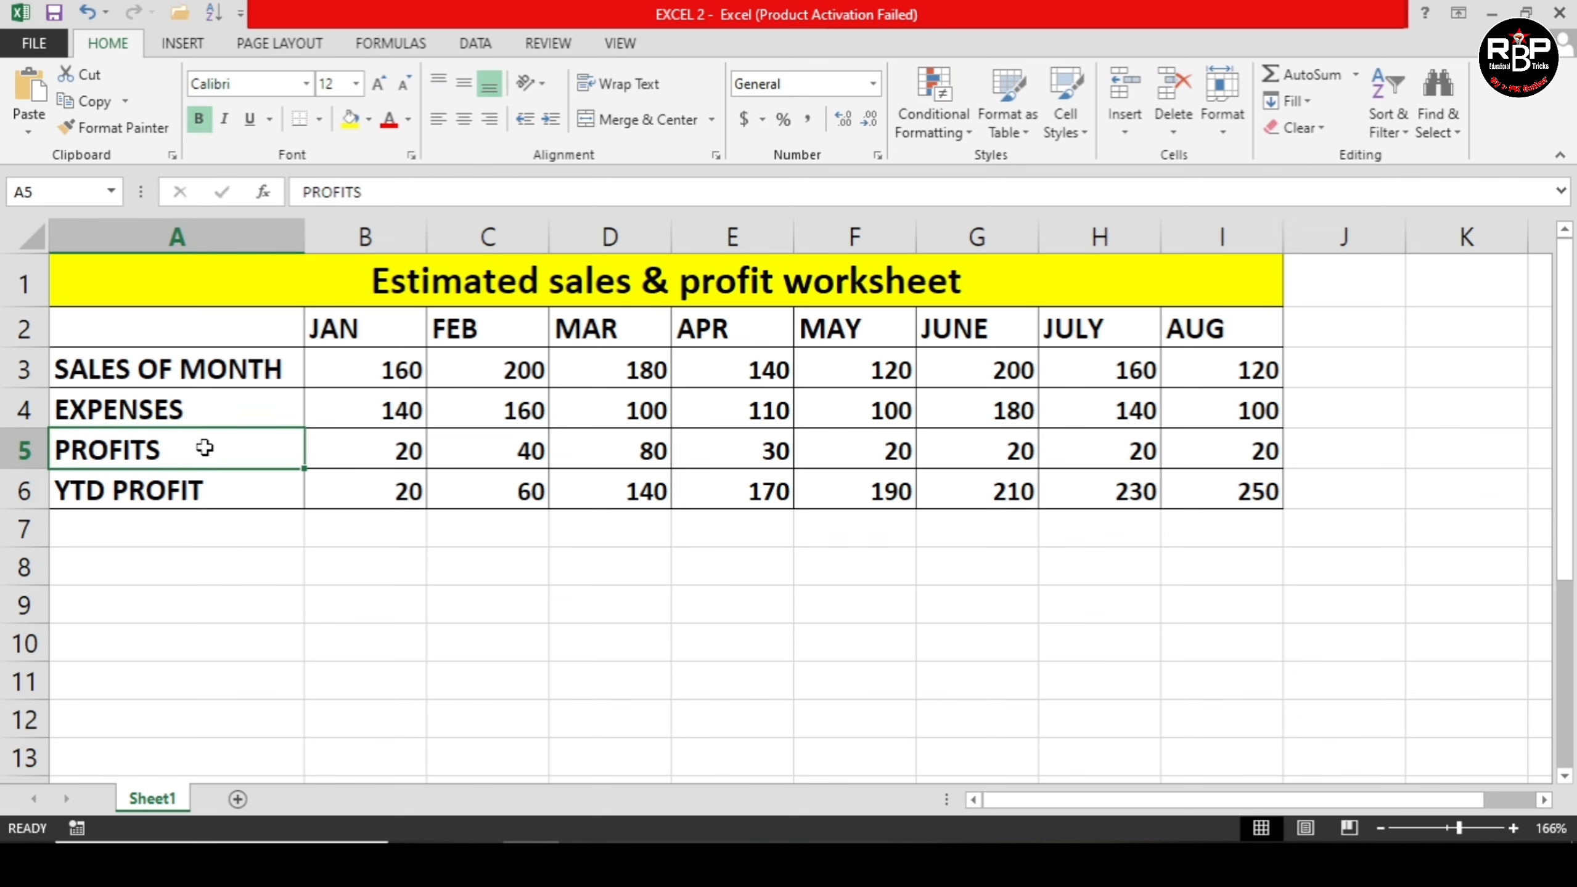
double_click(124, 450)
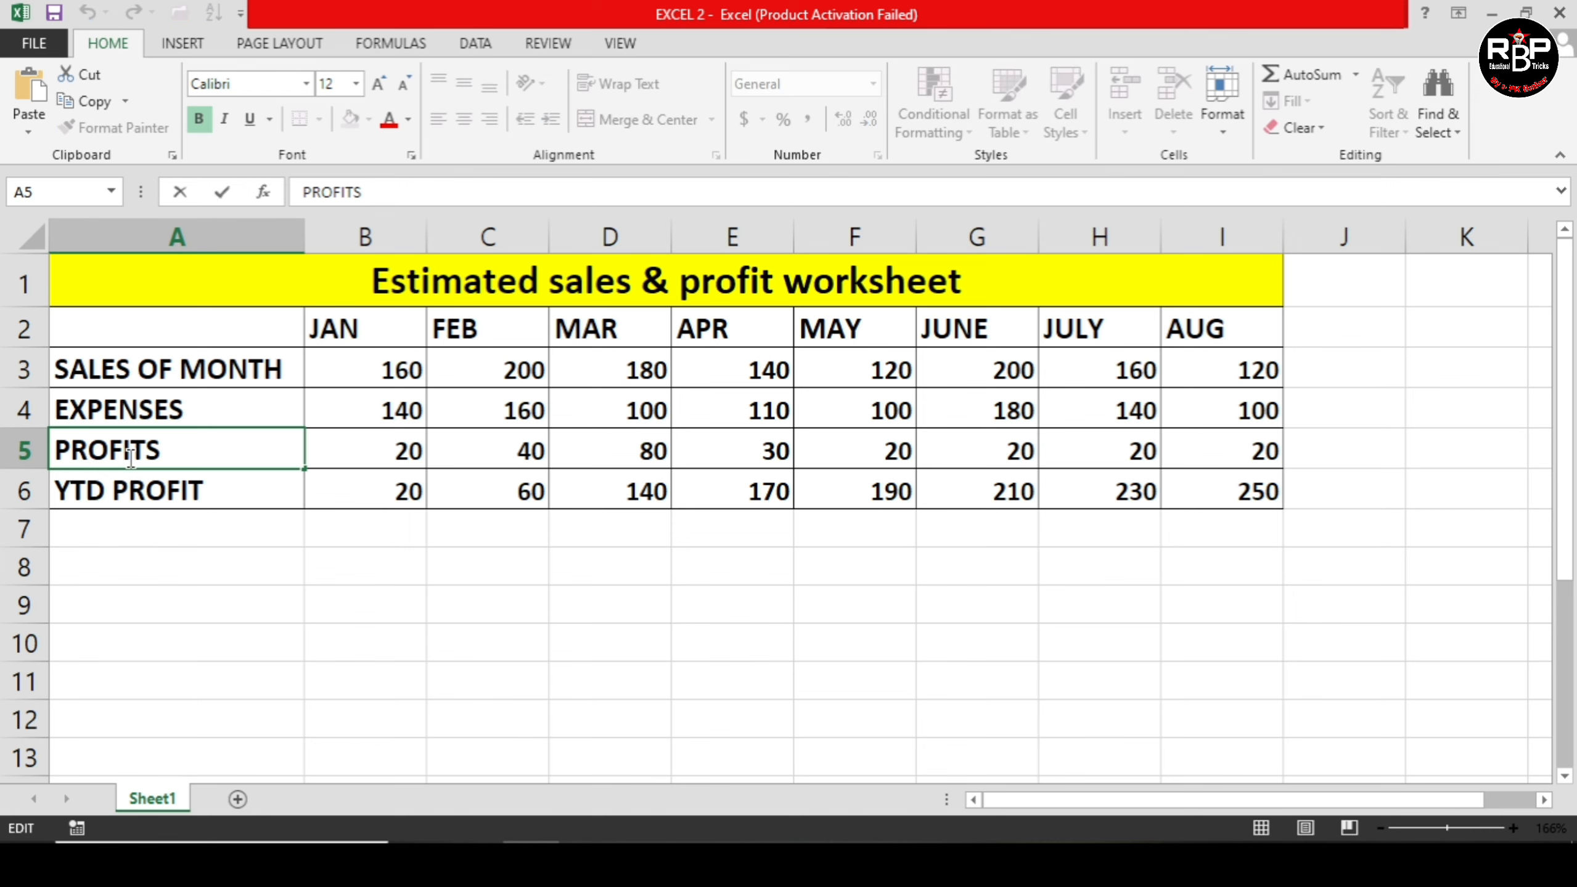
key(BackSpace)
text(G)
click(144, 564)
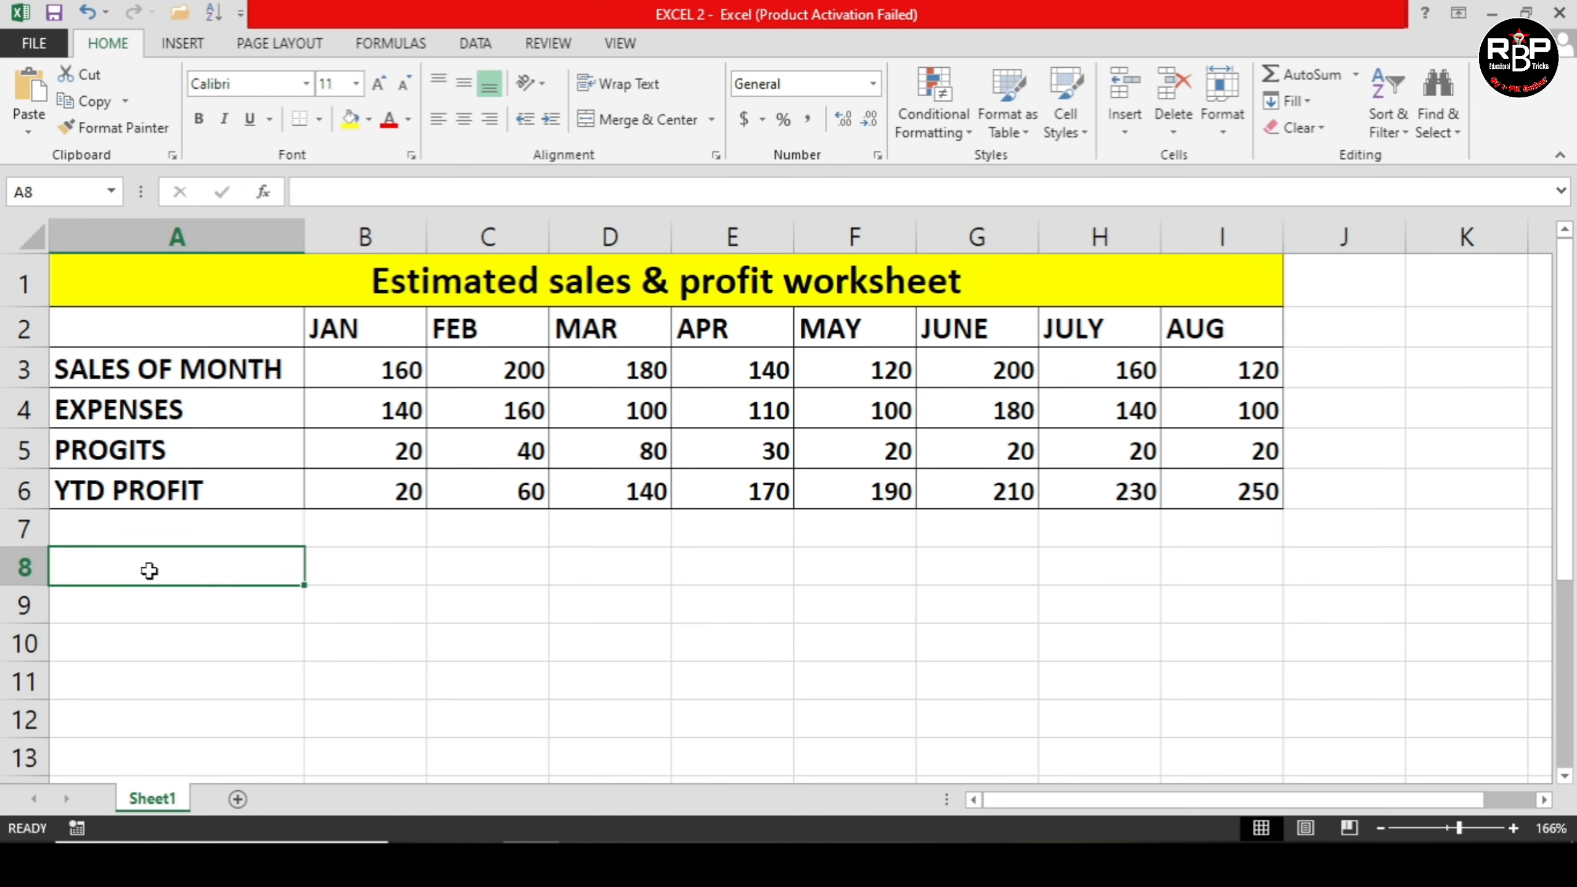
Edit the label directly within cell A5, replacing the G with F so that it reads PROFITS.
double_click(125, 449)
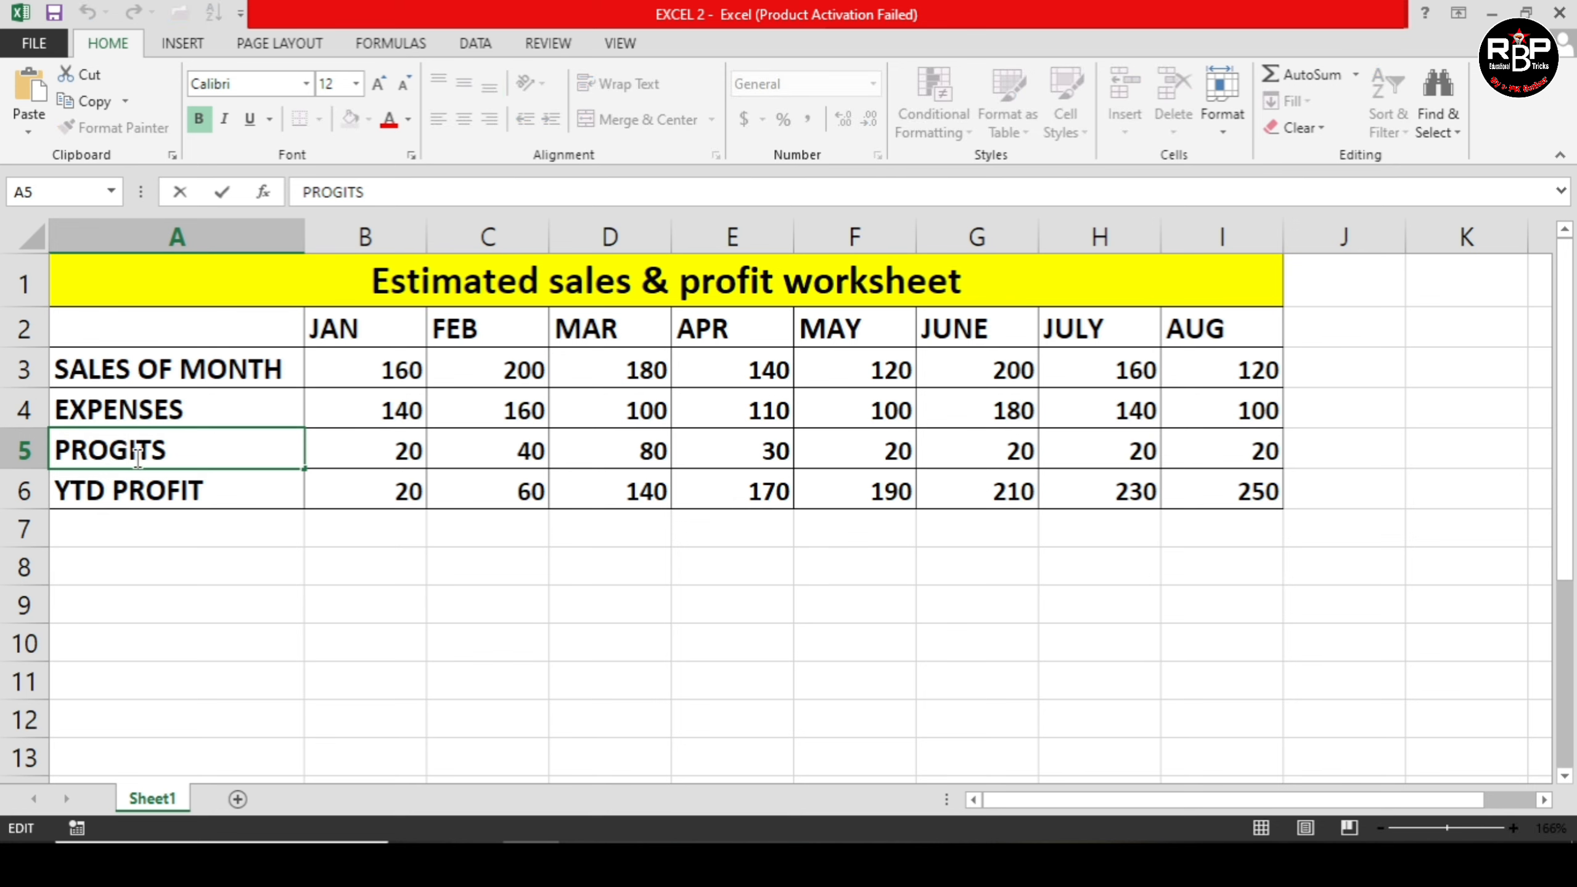
key(BackSpace)
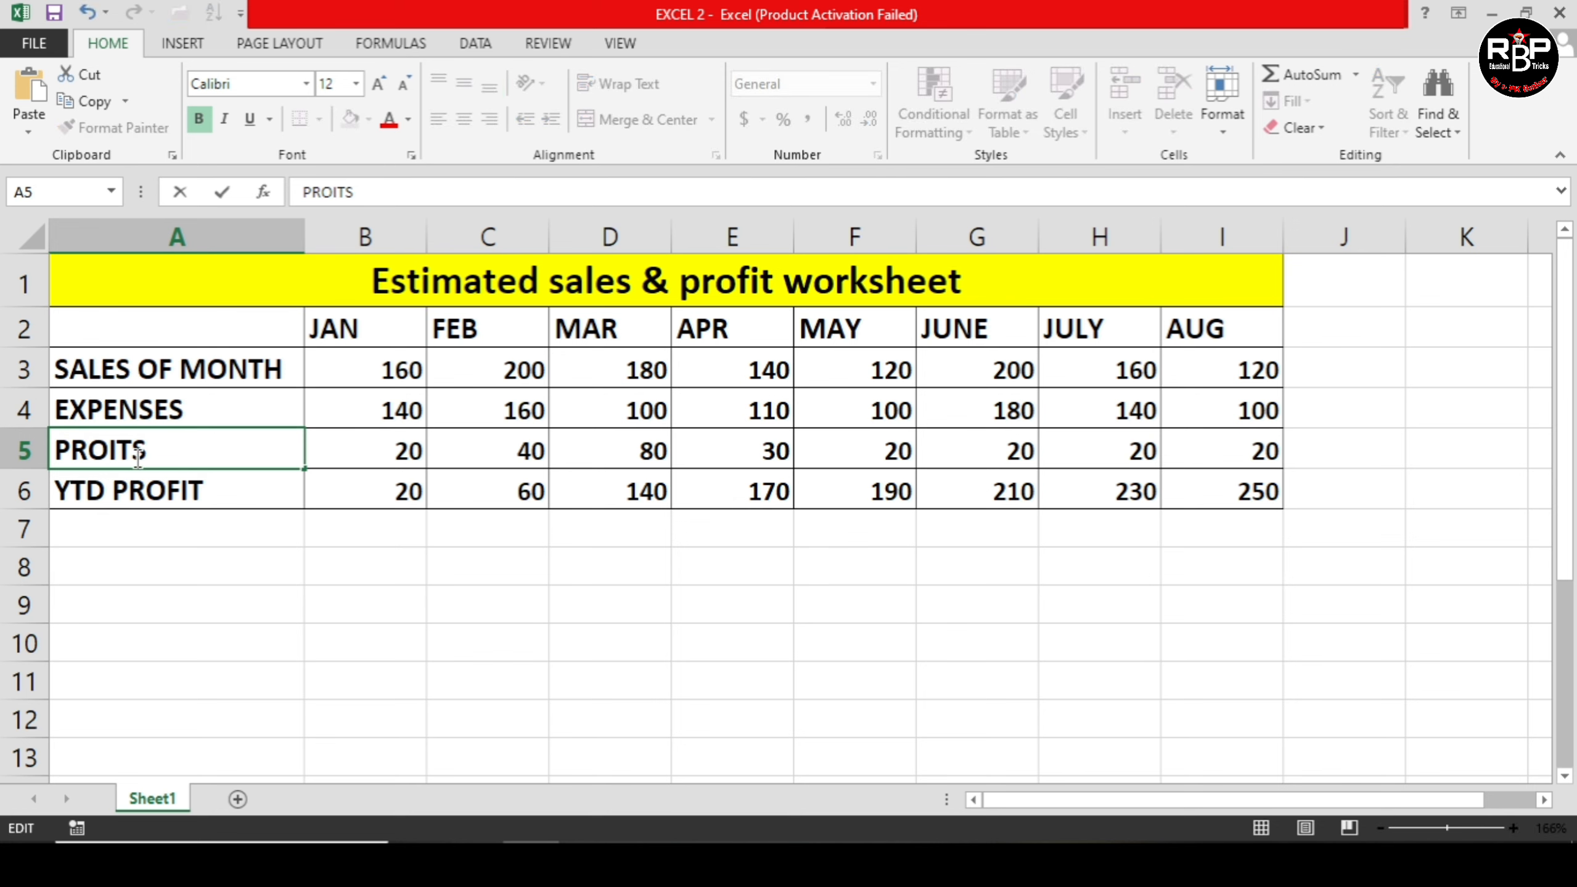
text(F)
click(167, 555)
Overwrite the whole content of cell A5 by retyping the label PROFITS.
click(173, 450)
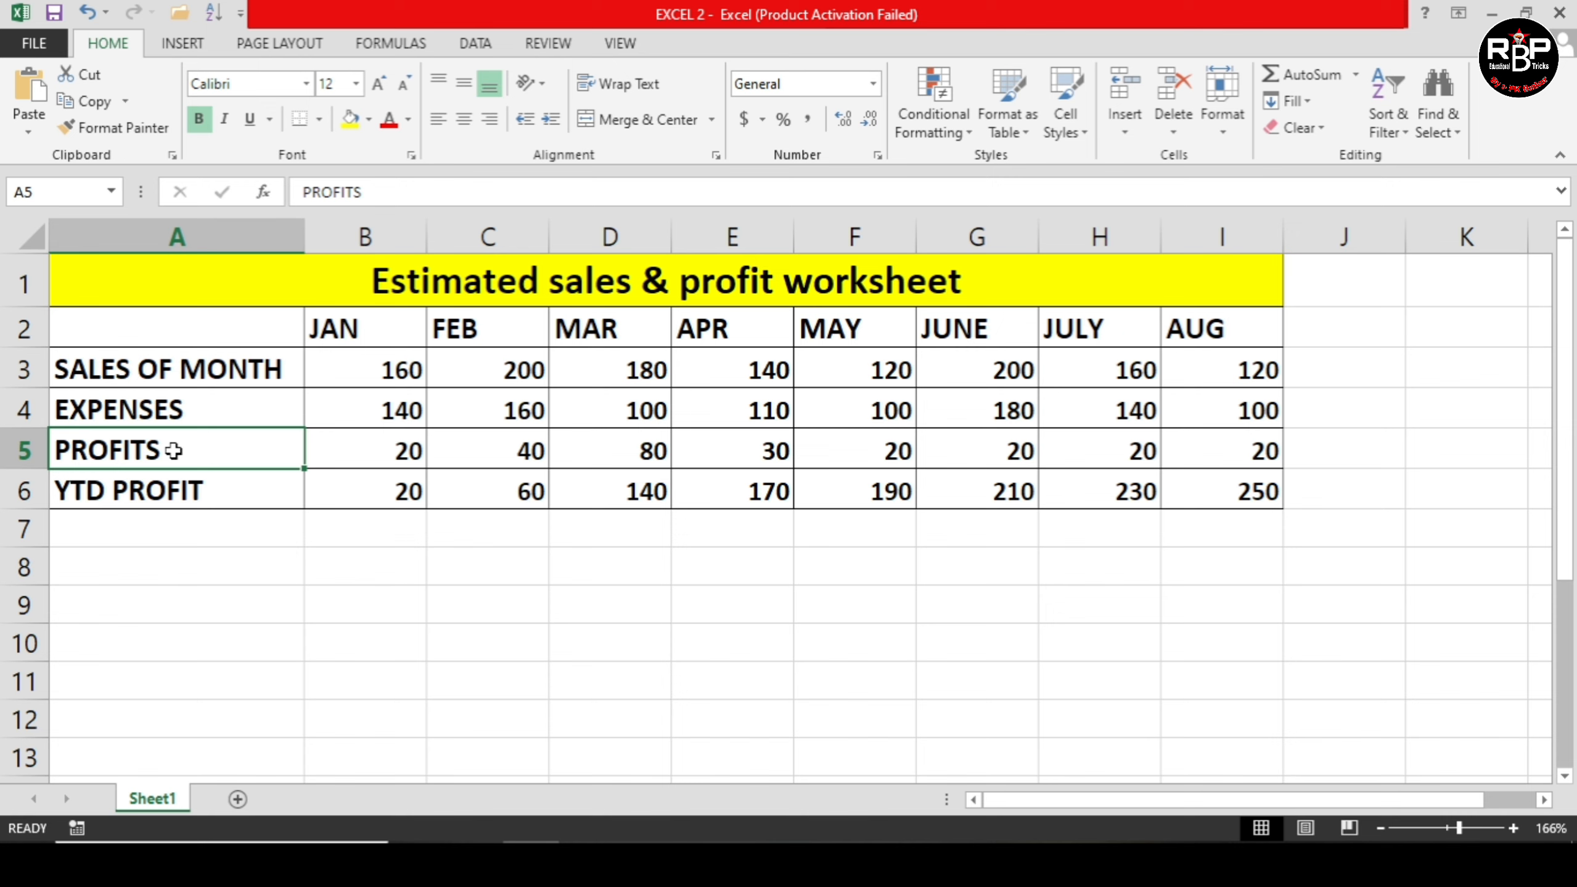
text(PROF)
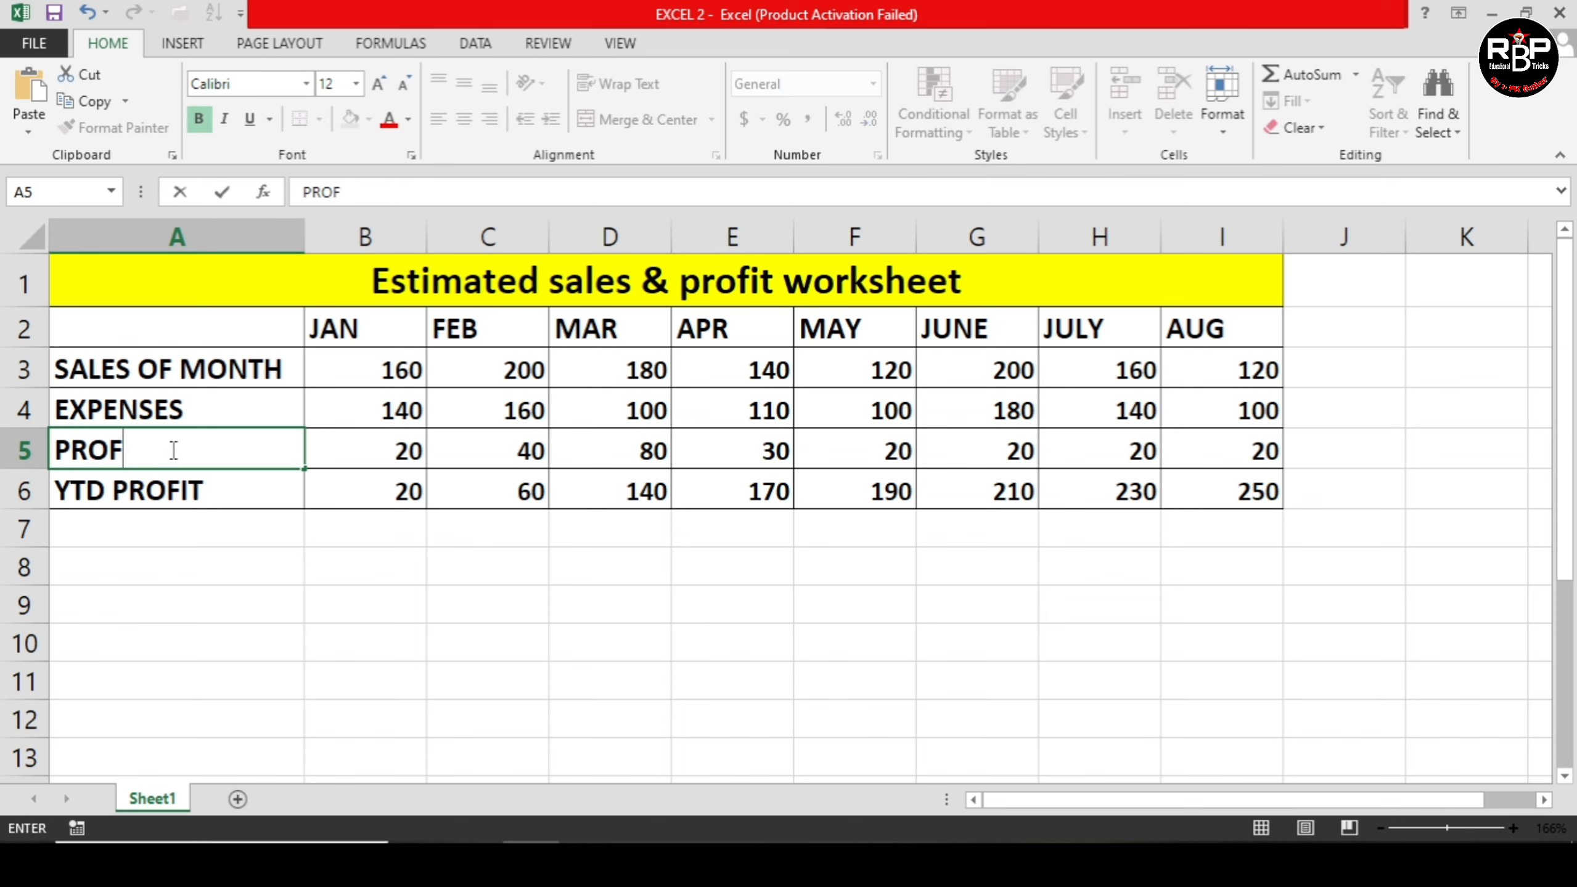
text(ITS)
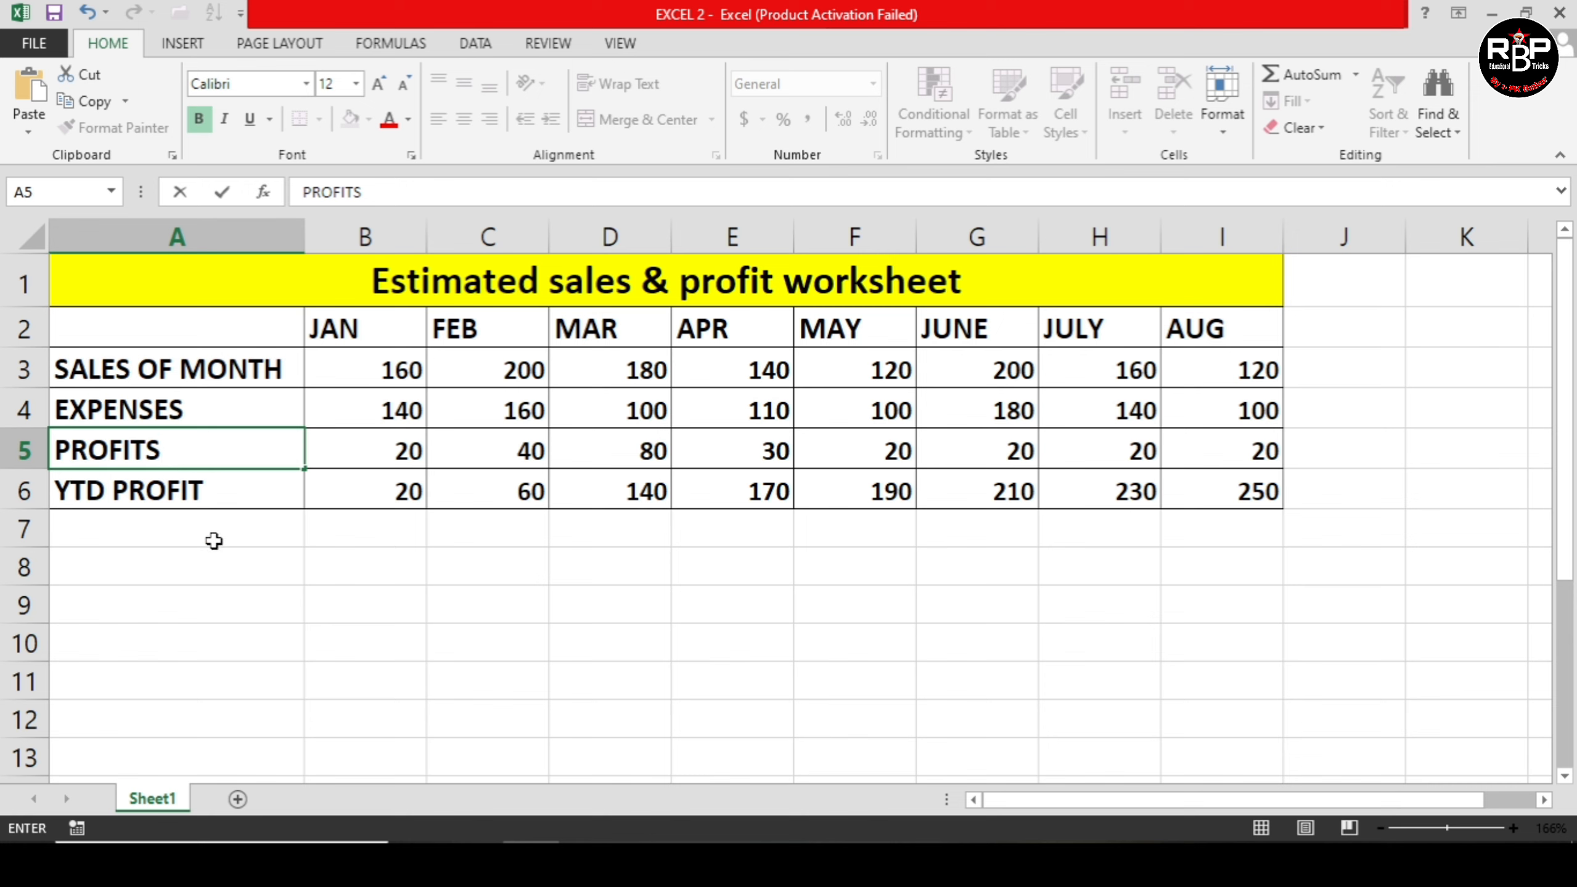
Replace the May expenses value in cell F4 with 20.
click(865, 412)
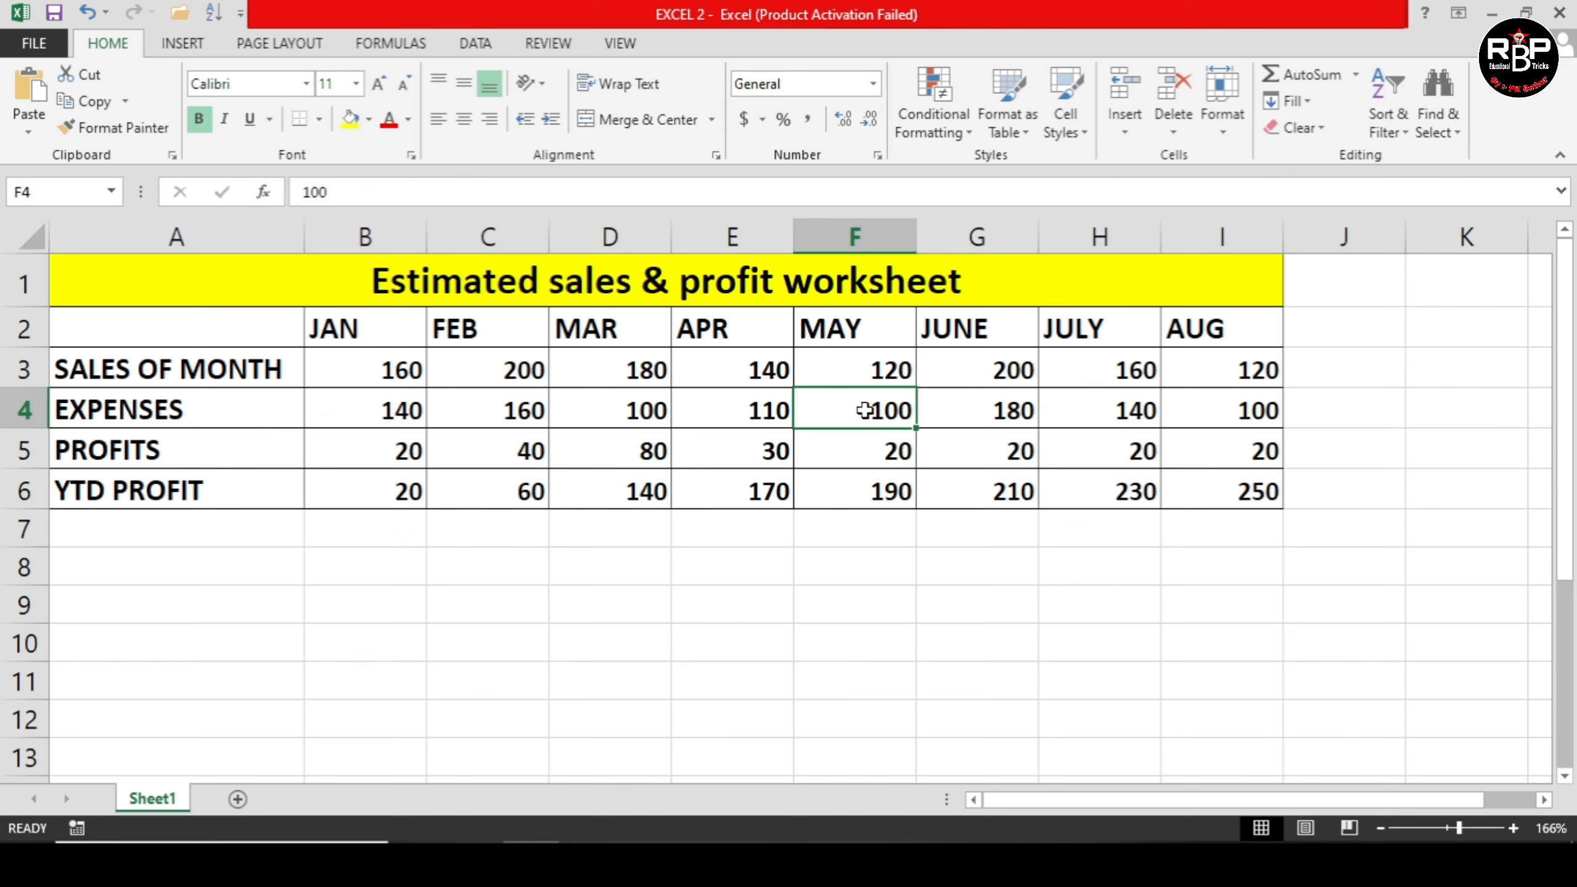
text(200)
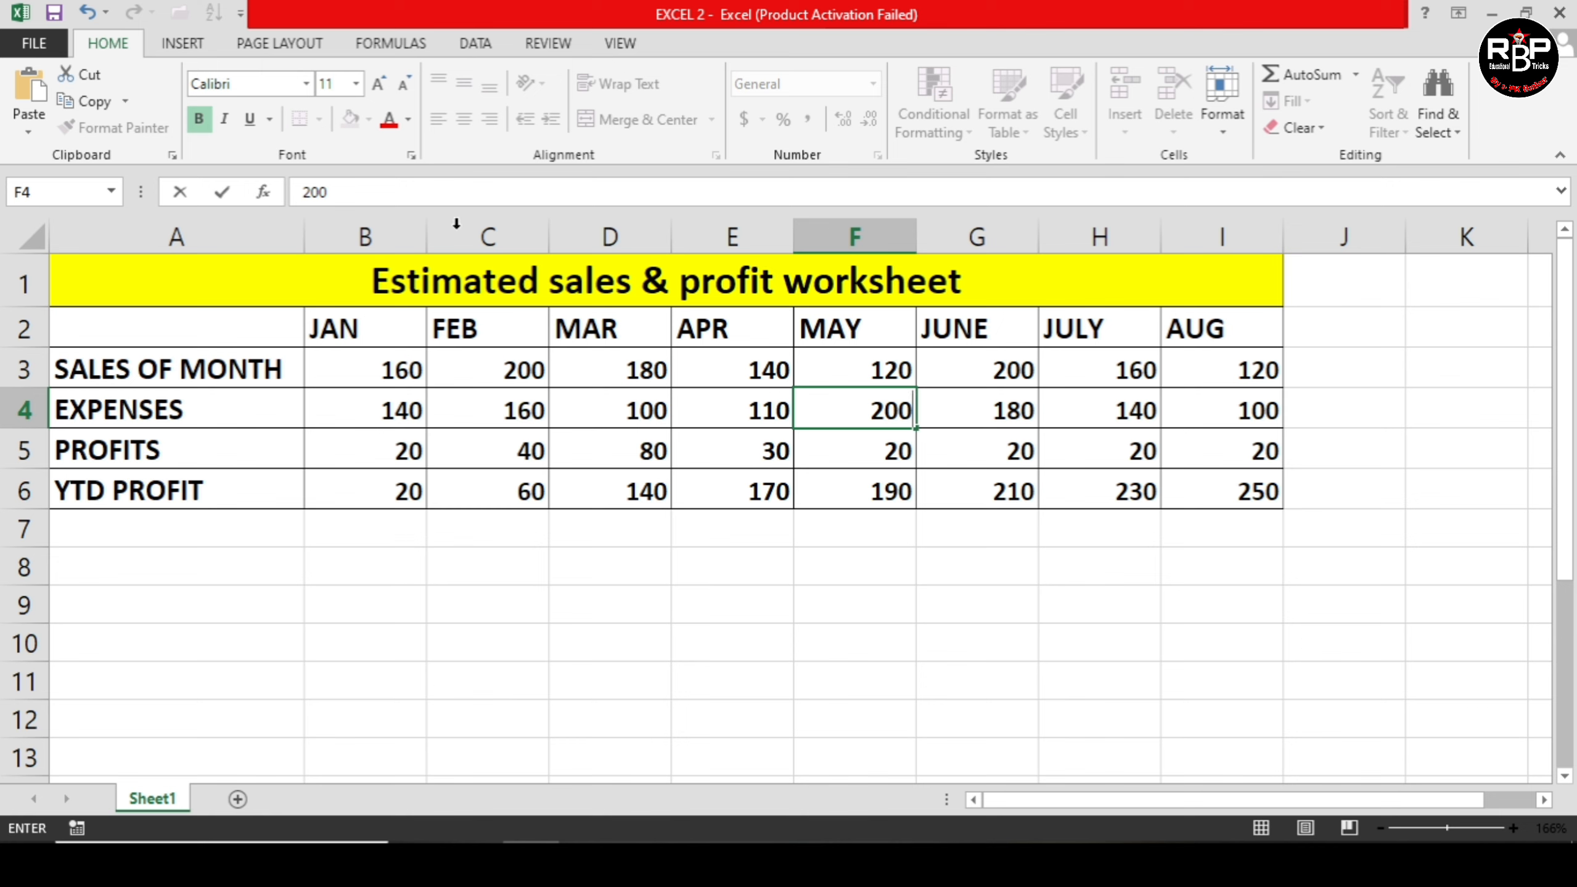
click(336, 187)
key(BackSpace)
key(BackSpace)
key(BackSpace)
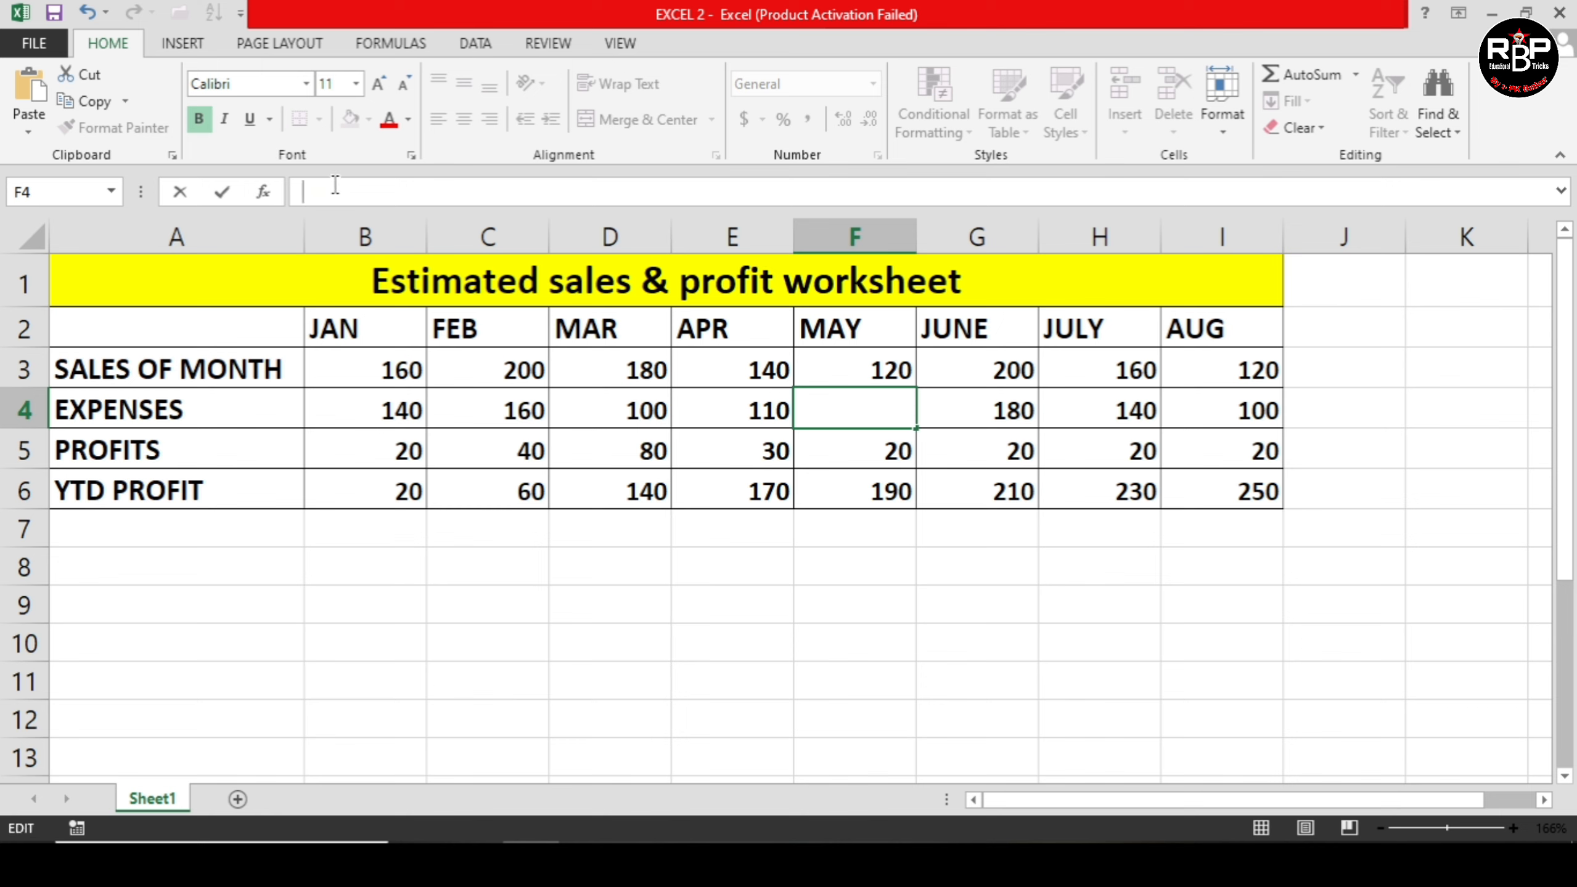
text(120)
key(BackSpace)
key(BackSpace)
key(BackSpace)
text(20)
click(951, 587)
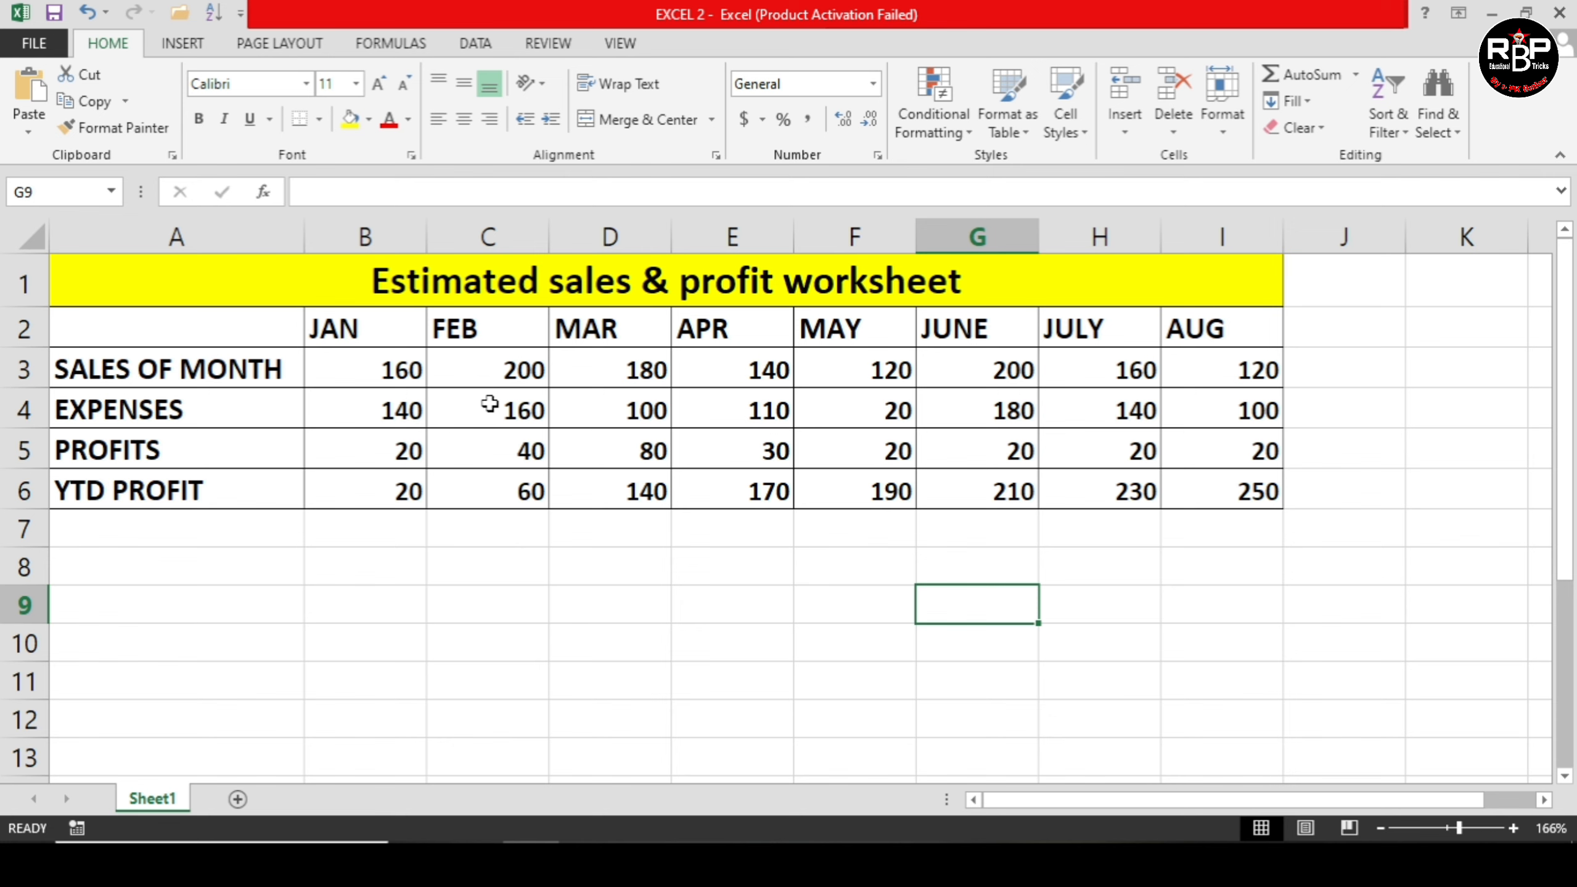
Enter JANUARY in the empty cell J3 beside the August sales figure.
scroll(693, 541, down, 1)
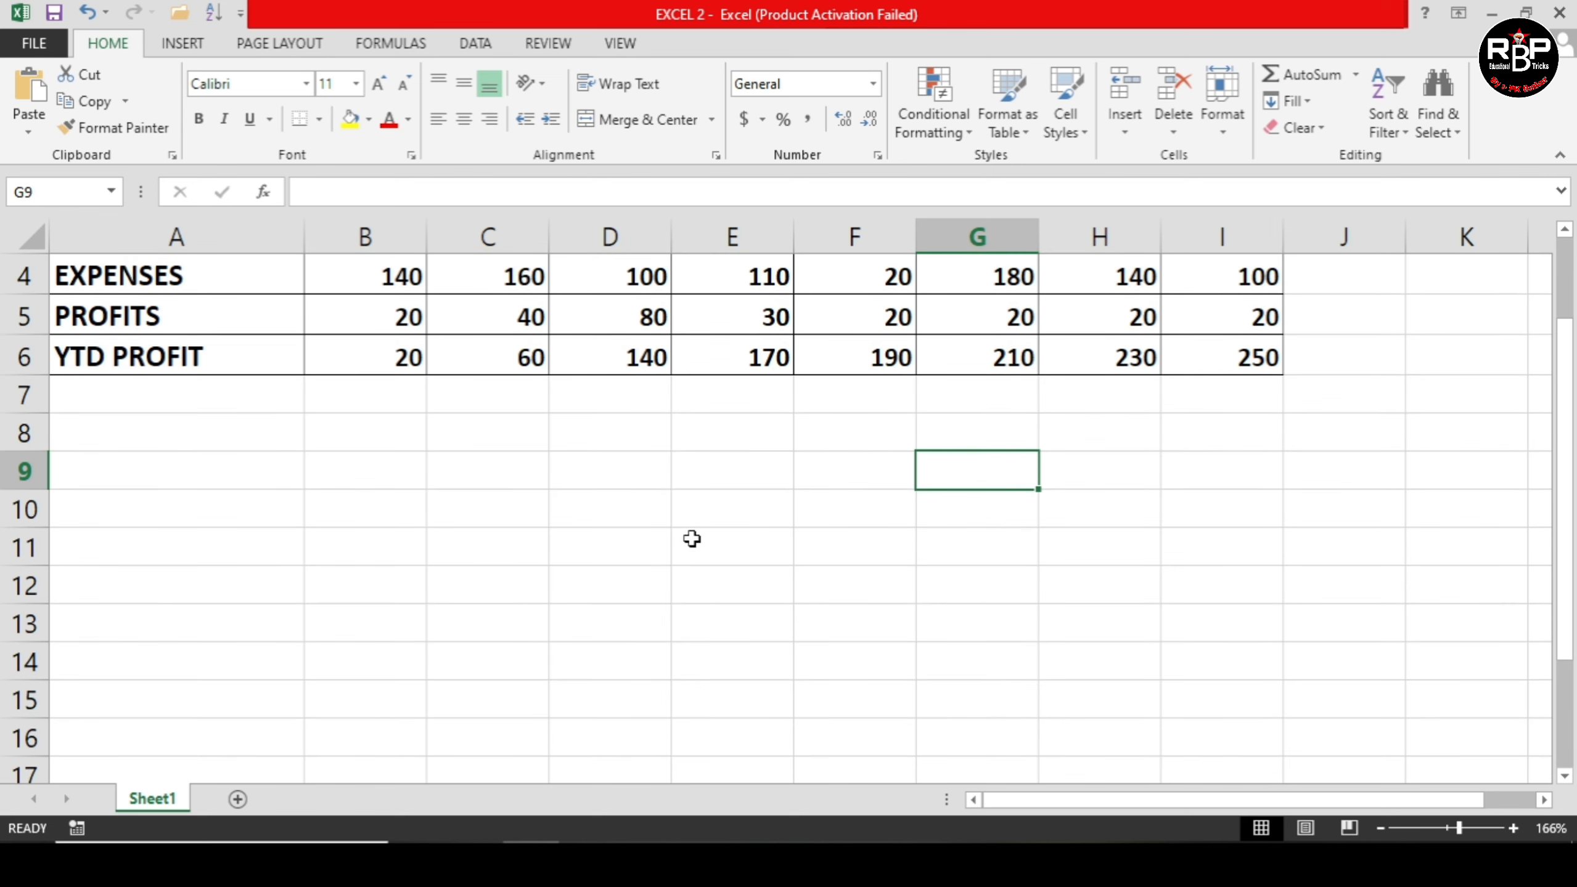
scroll(692, 538, up, 1)
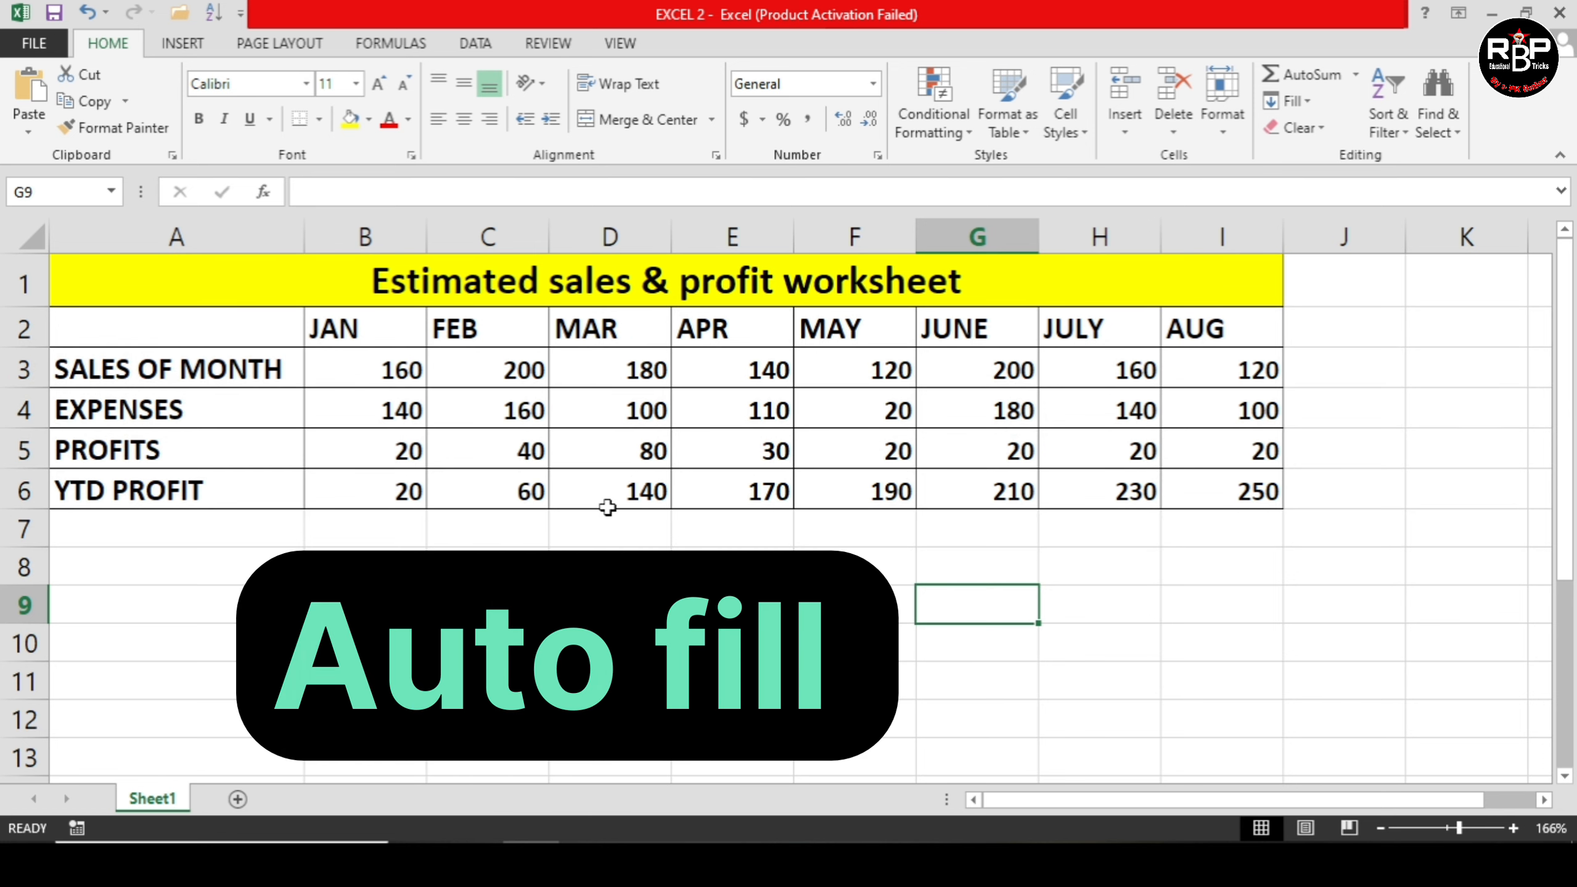
click(1354, 370)
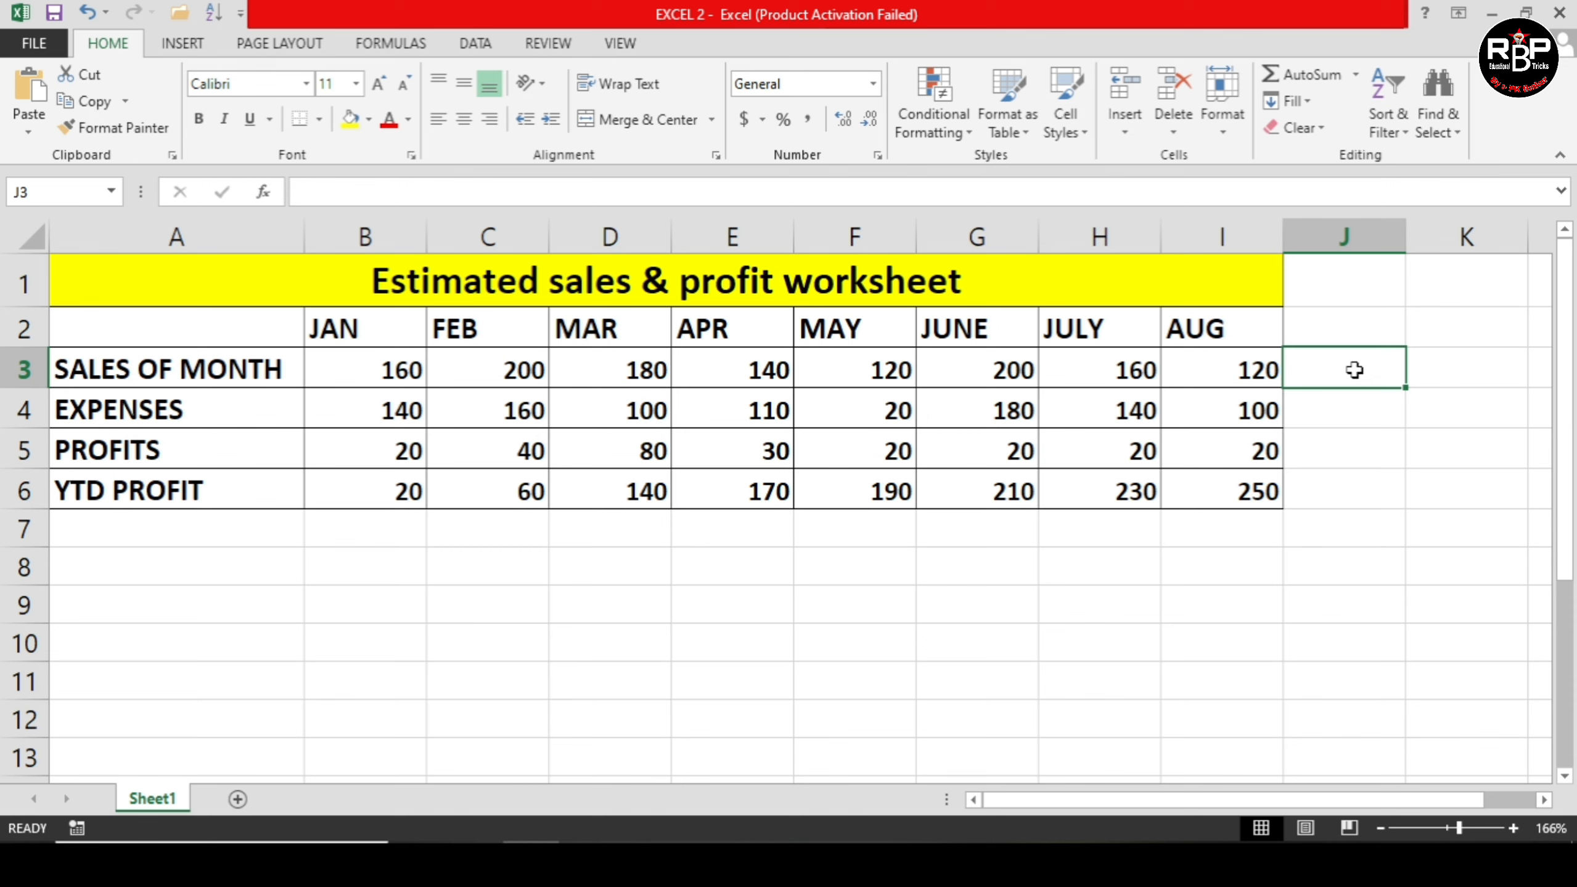
text(JA)
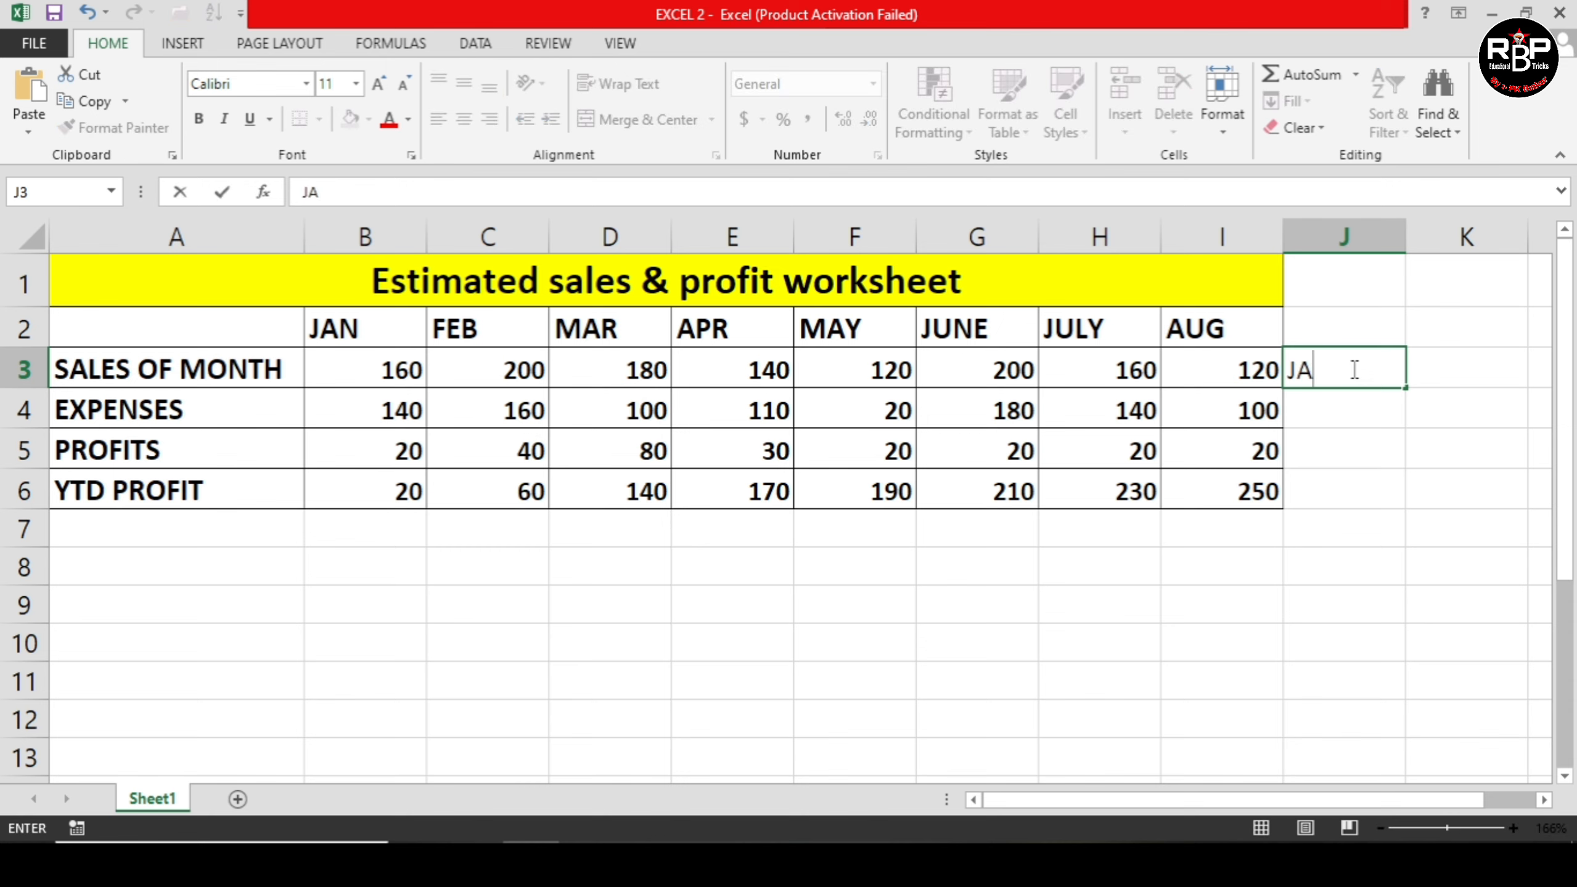
text(NUARY)
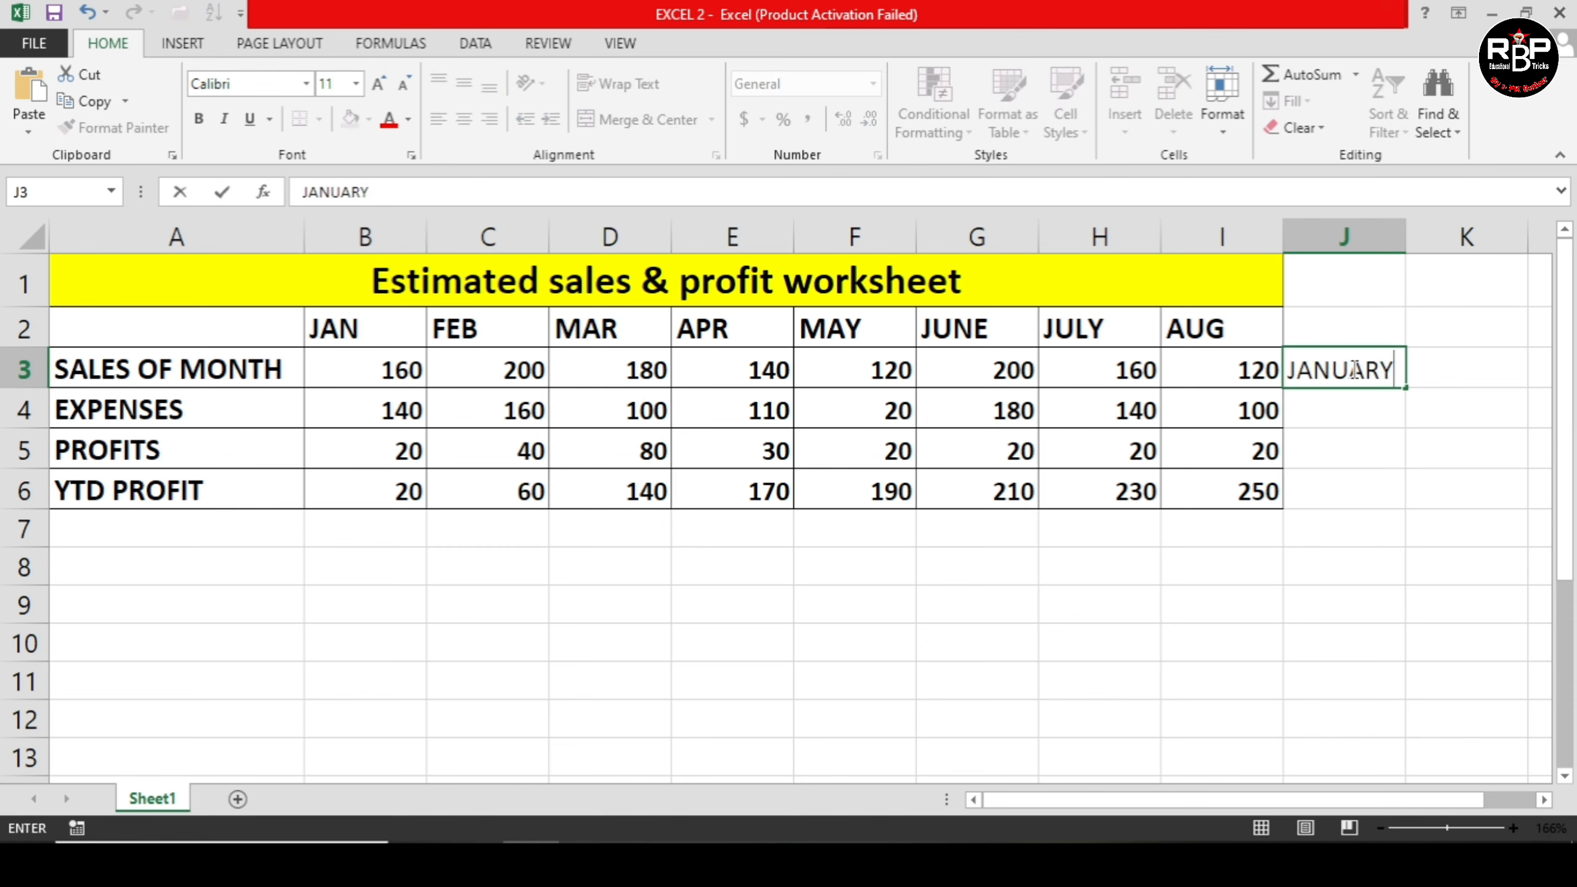
key(Return)
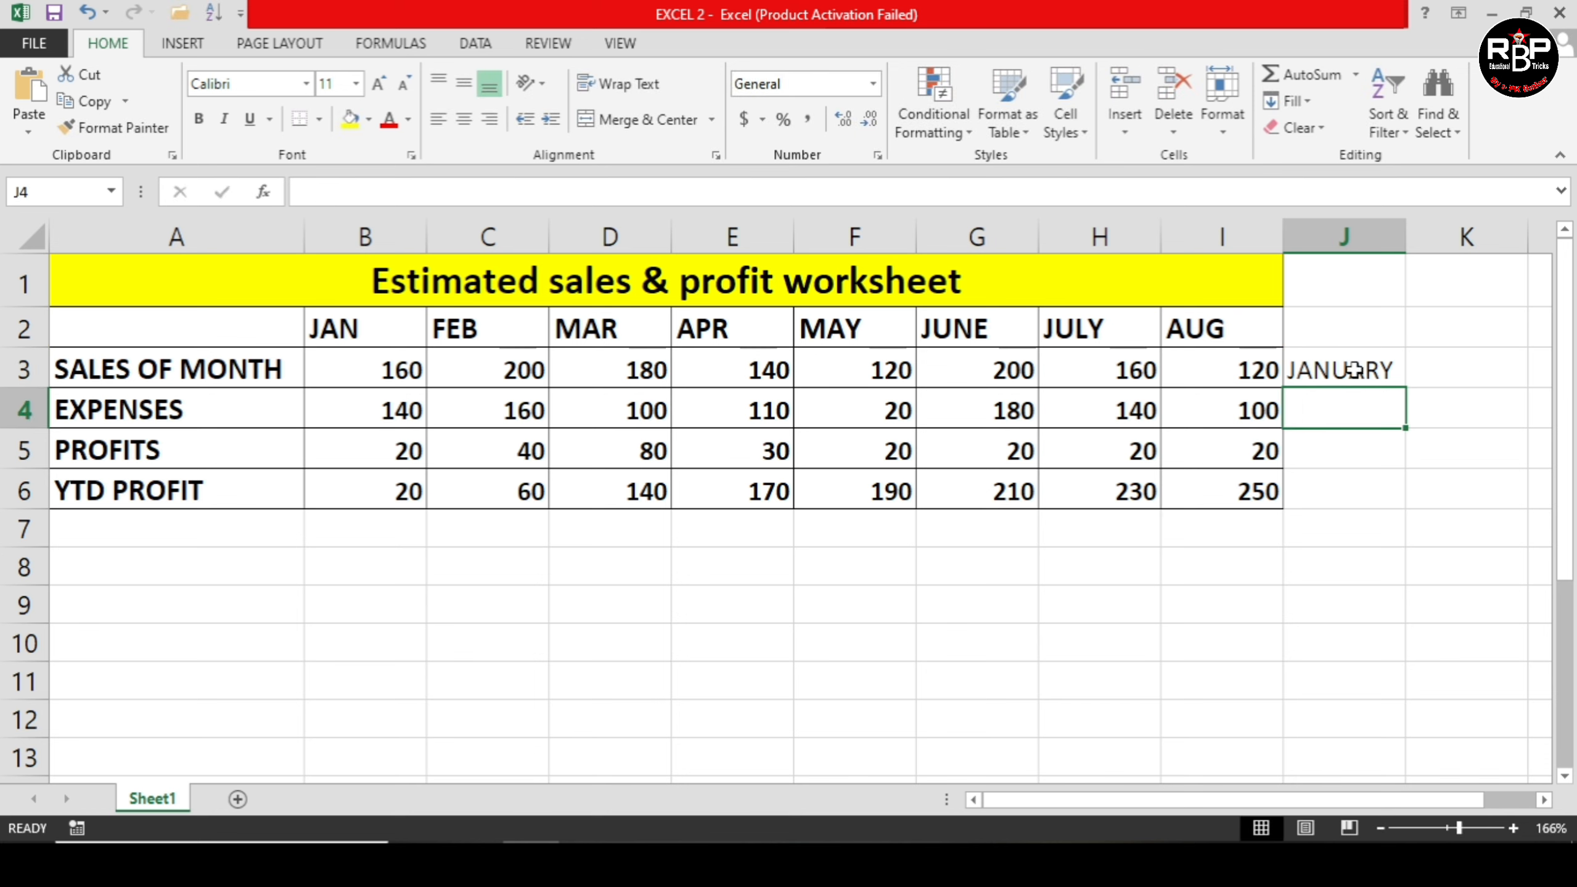
text(FEBRUA)
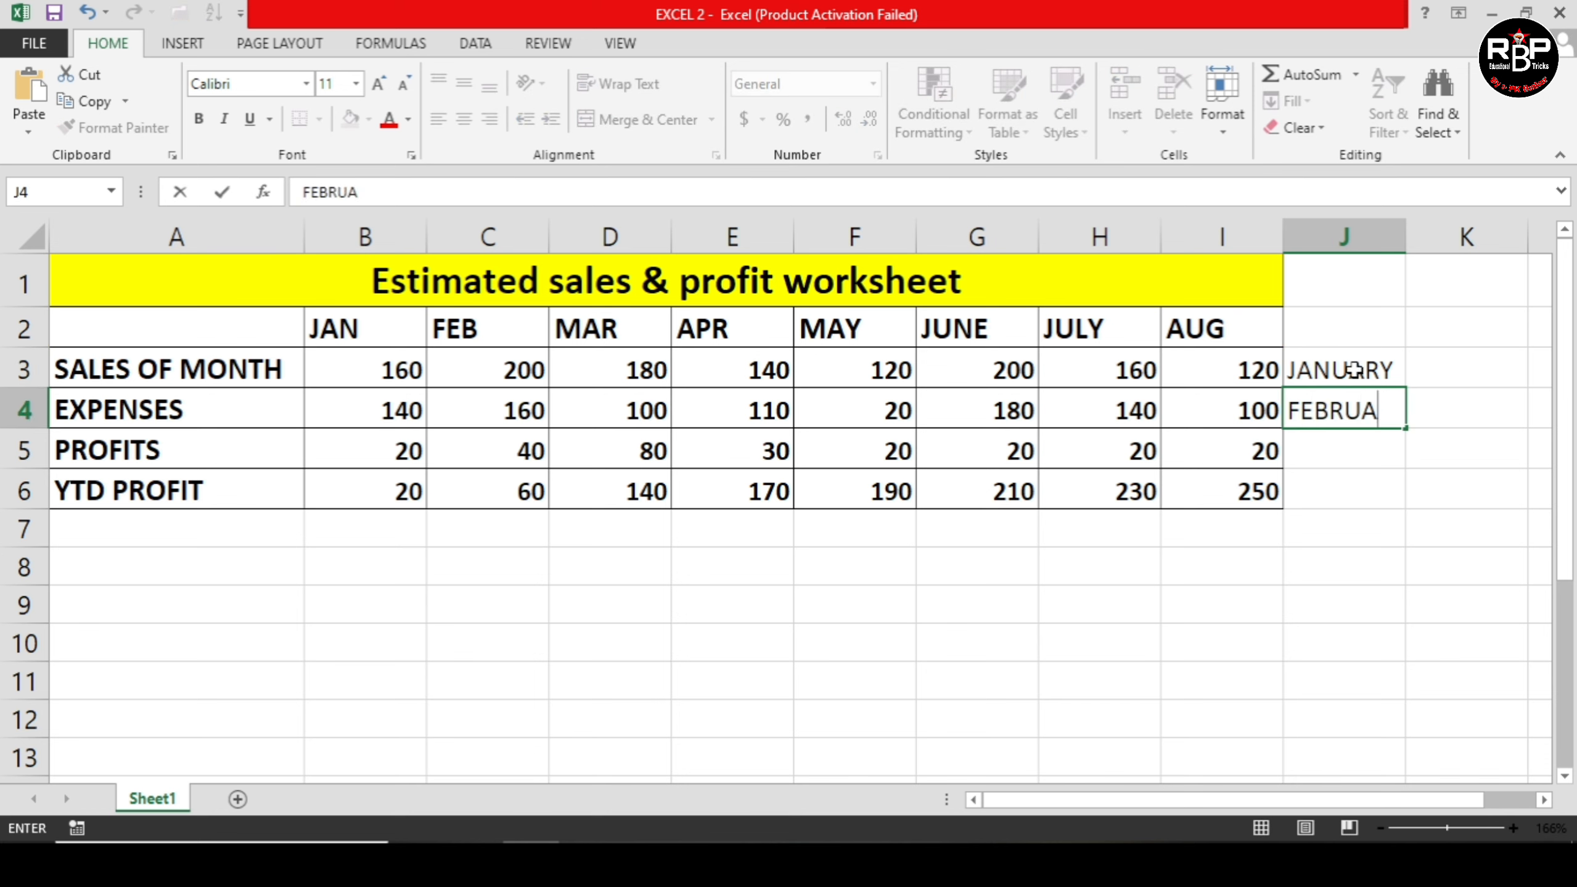
text(RY)
key(BackSpace)
key(BackSpace)
key(BackSpace)
key(BackSpace)
key(BackSpace)
key(BackSpace)
key(BackSpace)
key(BackSpace)
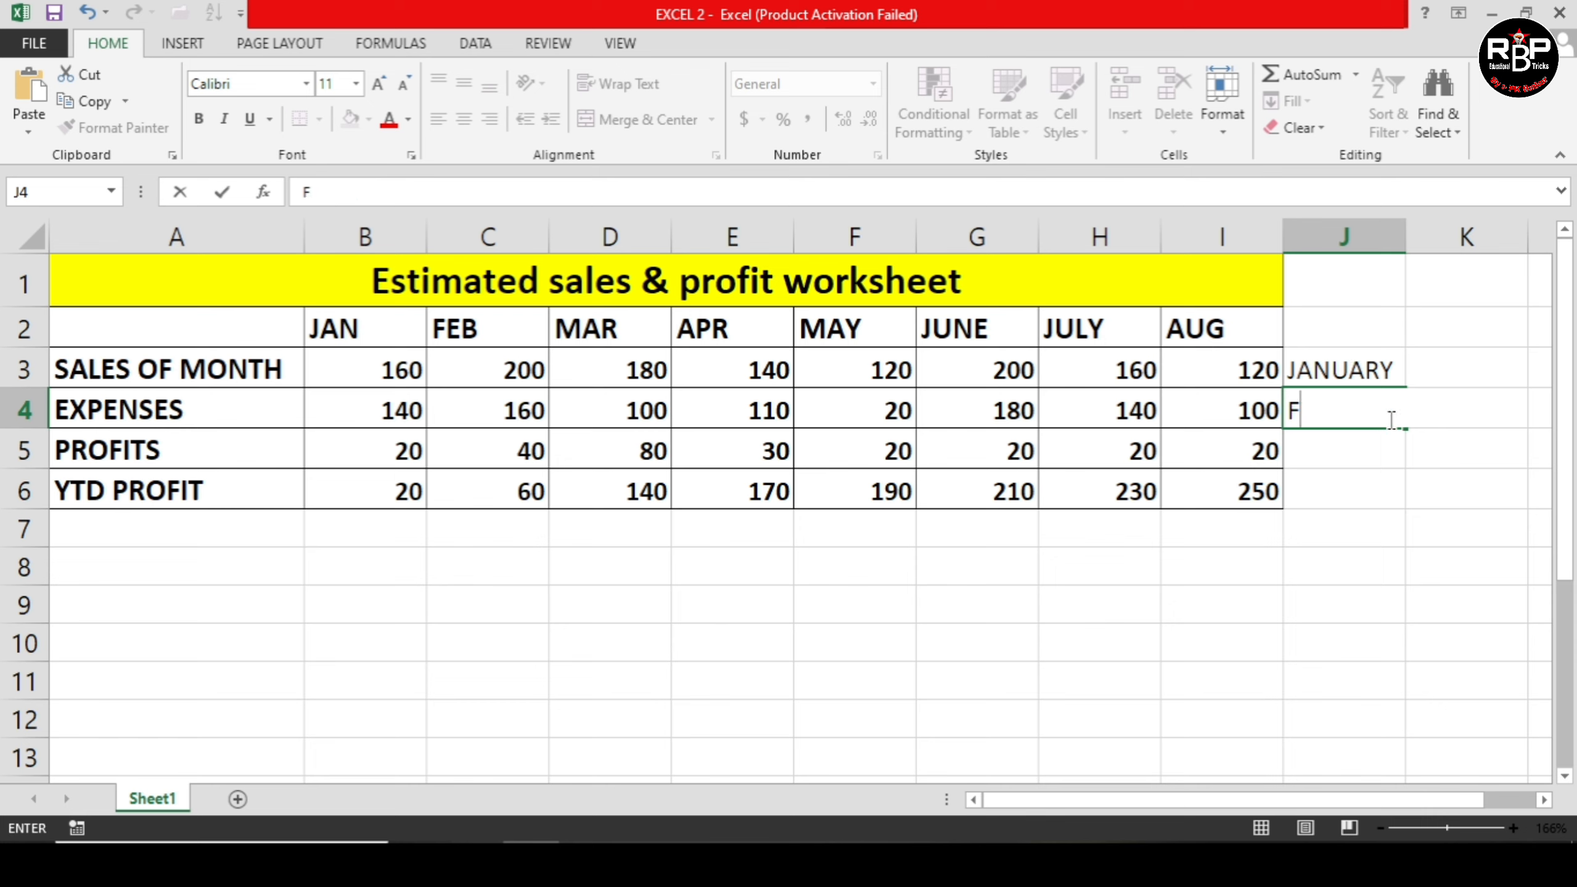
Auto-fill the month names from JANUARY in J3 down to OCTOBER in J12 and widen column J to fit them.
click(1364, 376)
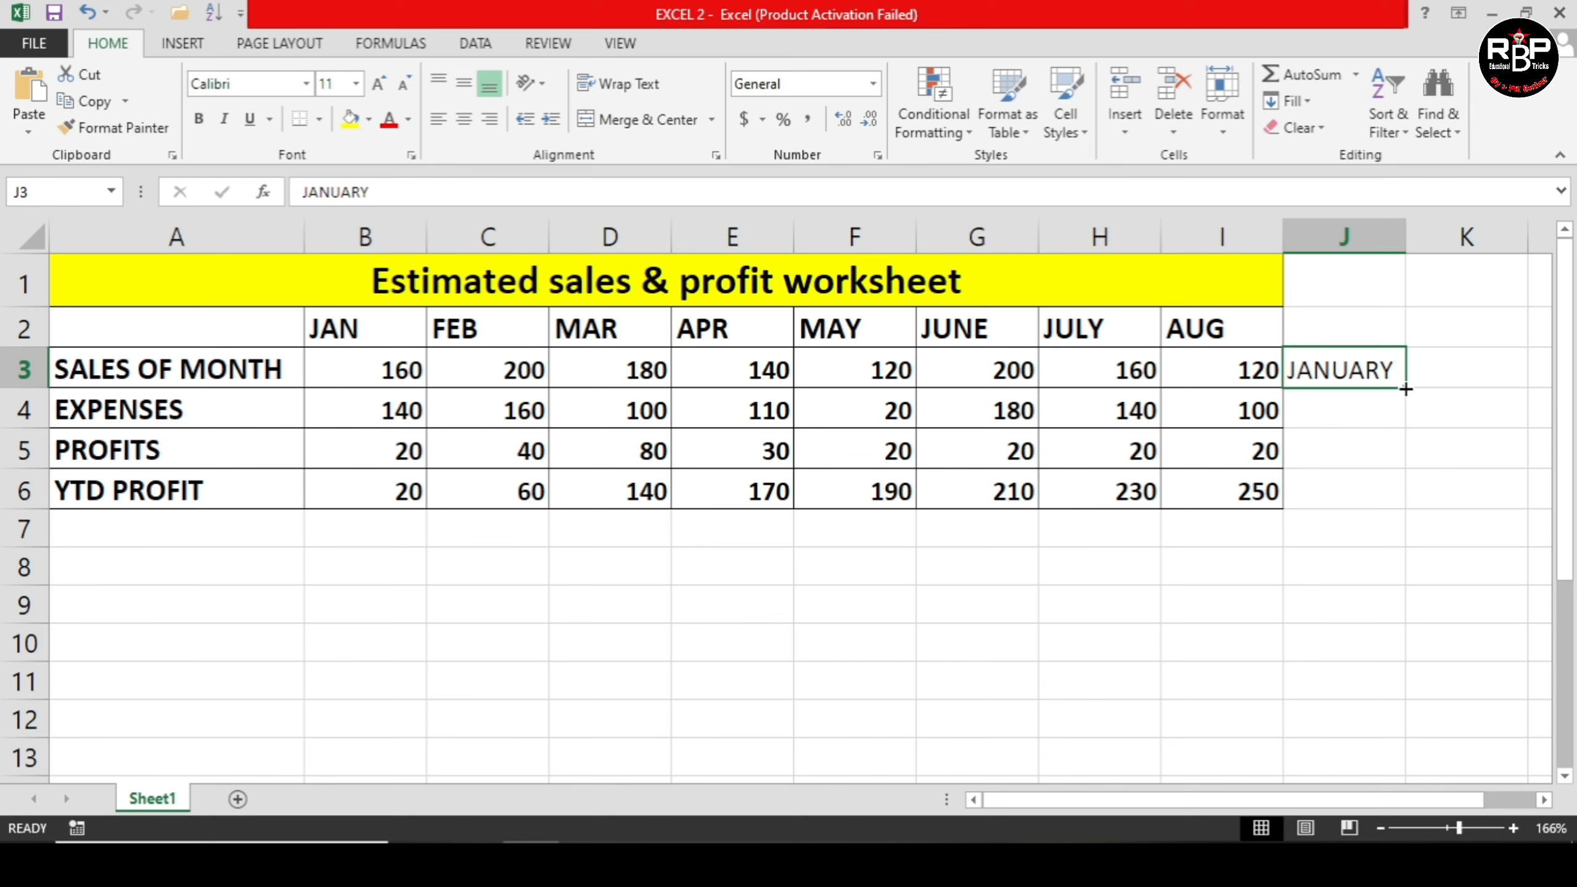
drag(1405, 389, 1406, 747)
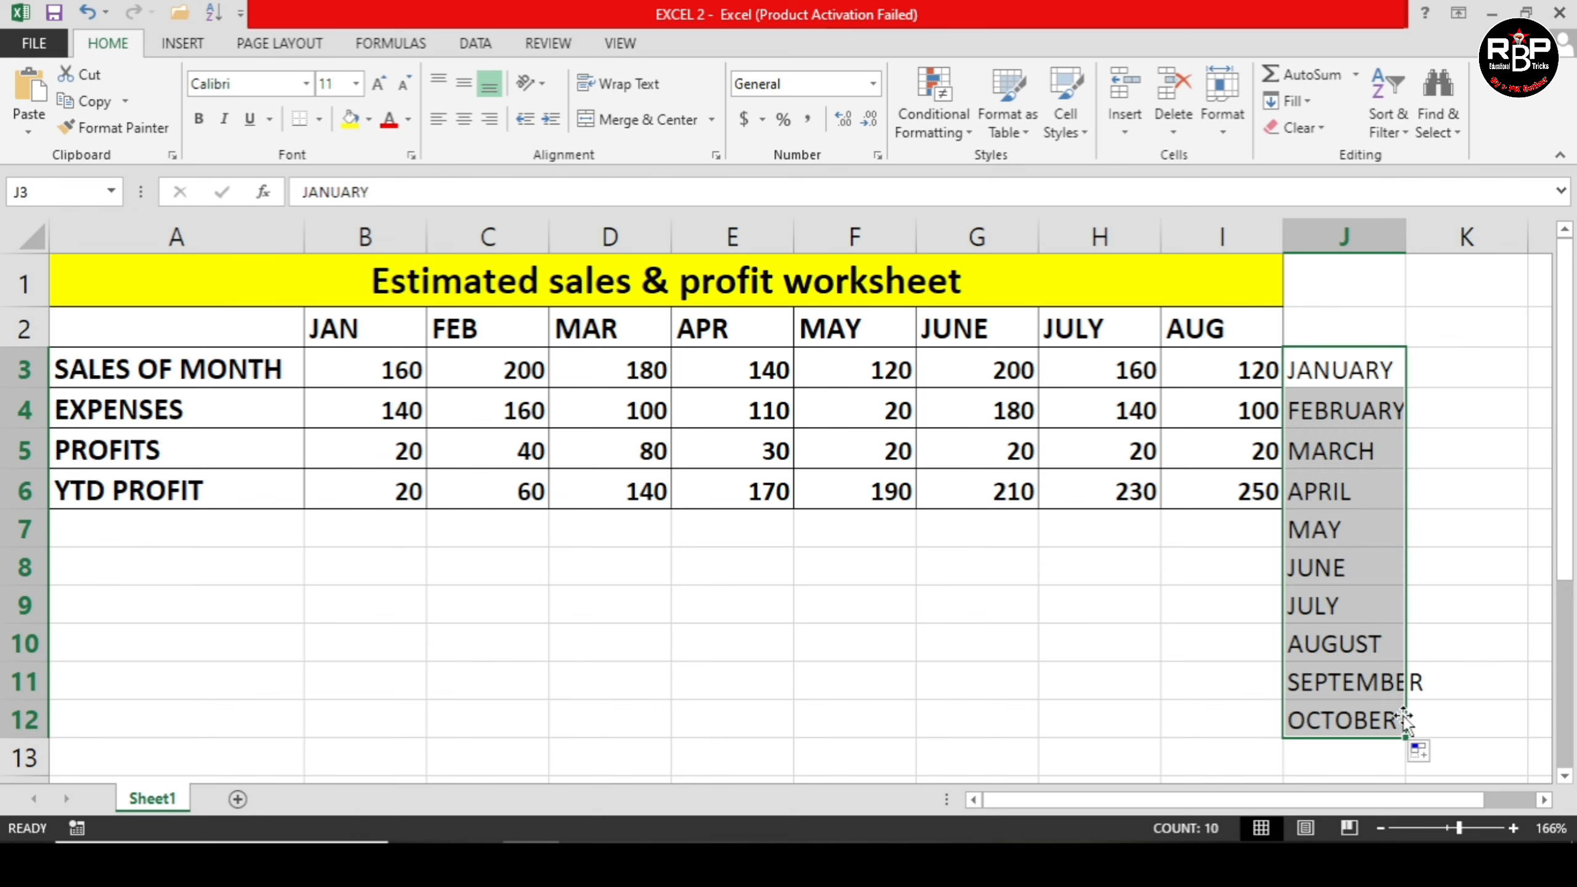
scroll(1389, 621, down, 1)
scroll(1389, 619, up, 1)
click(1450, 828)
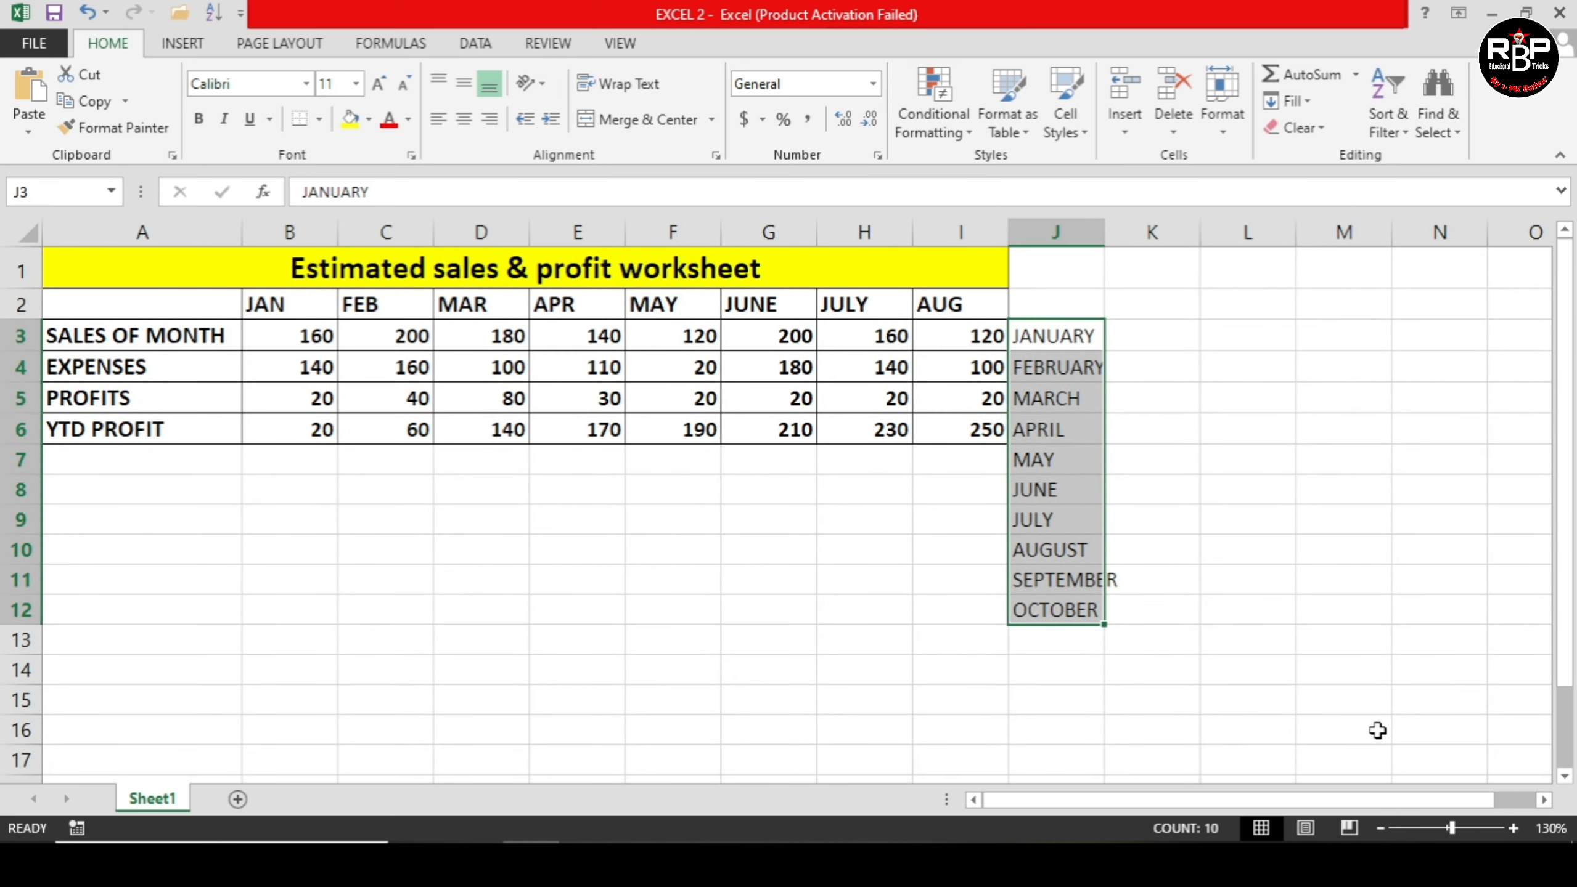
click(1148, 414)
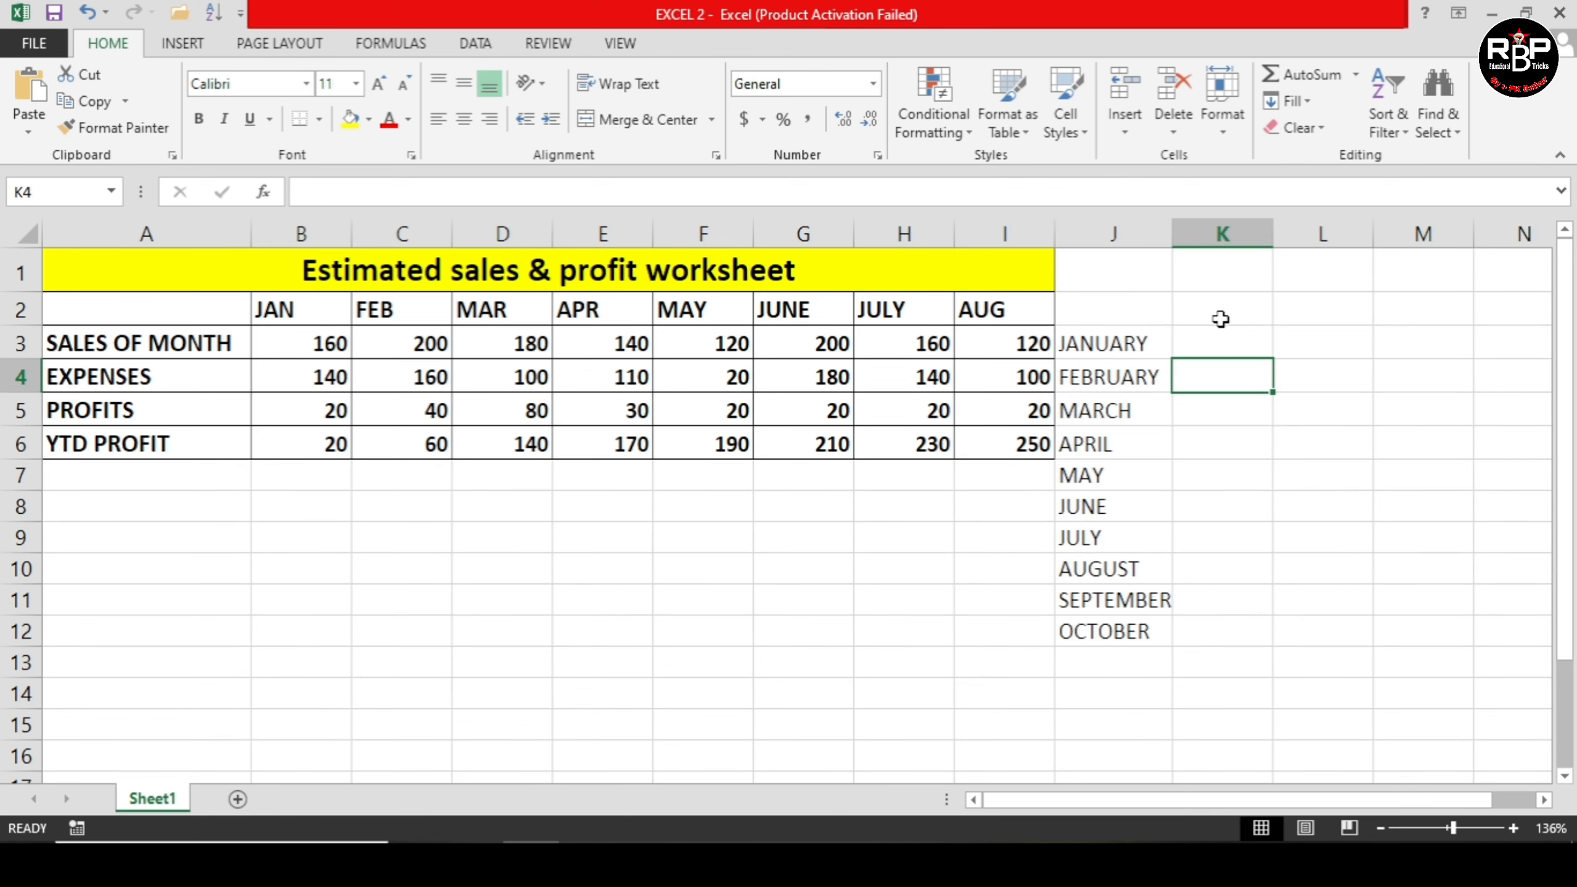
Enter SUNDAY in the empty cell K2.
click(1217, 314)
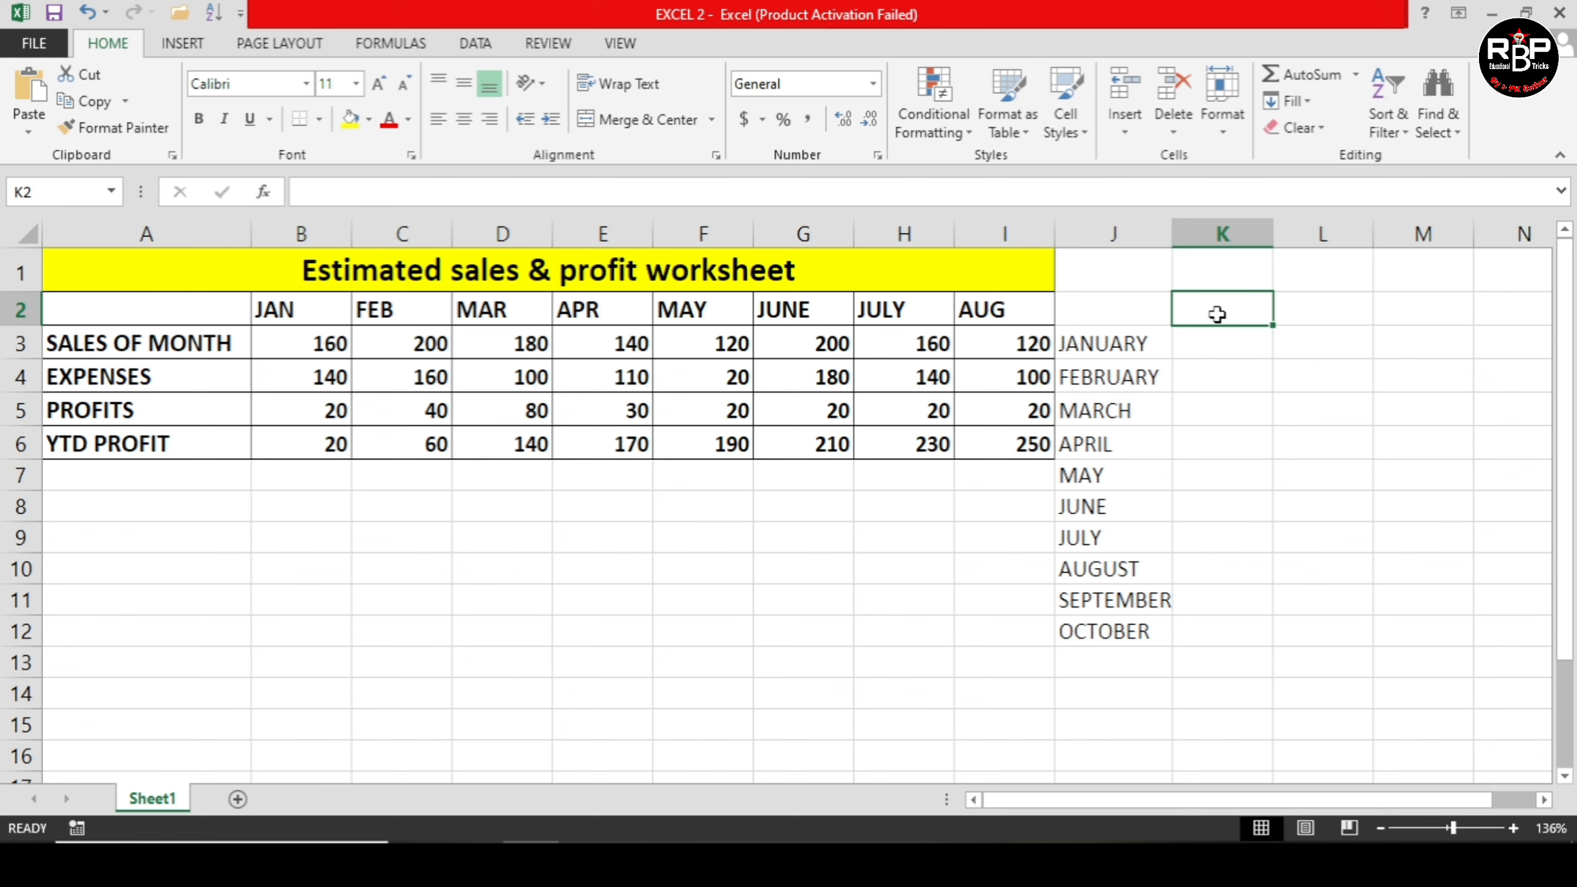
text(SUNDAY)
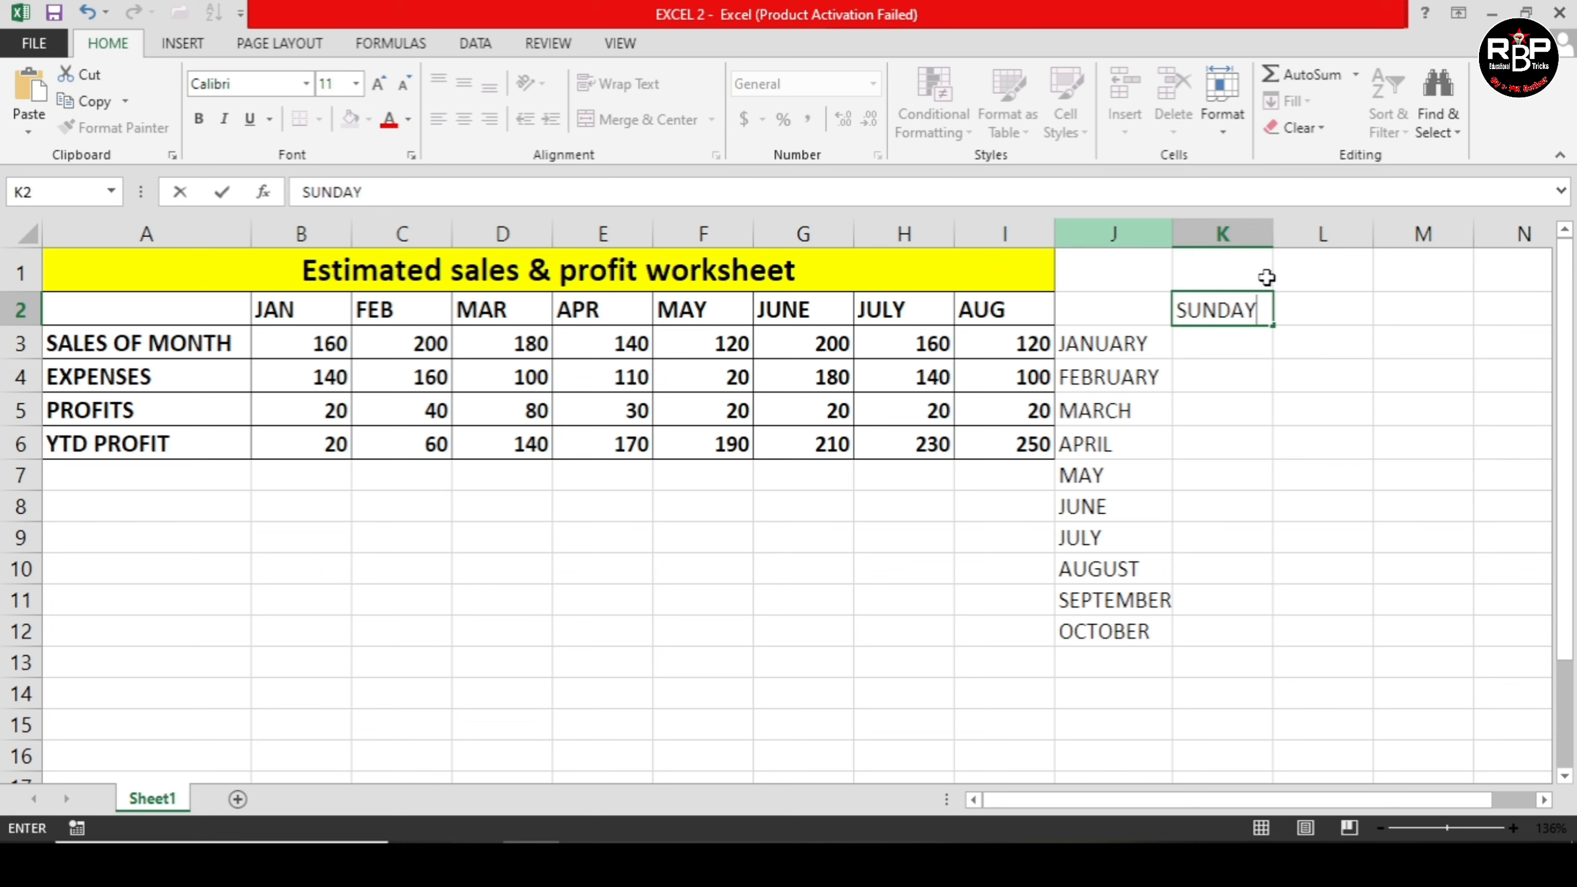
click(1277, 326)
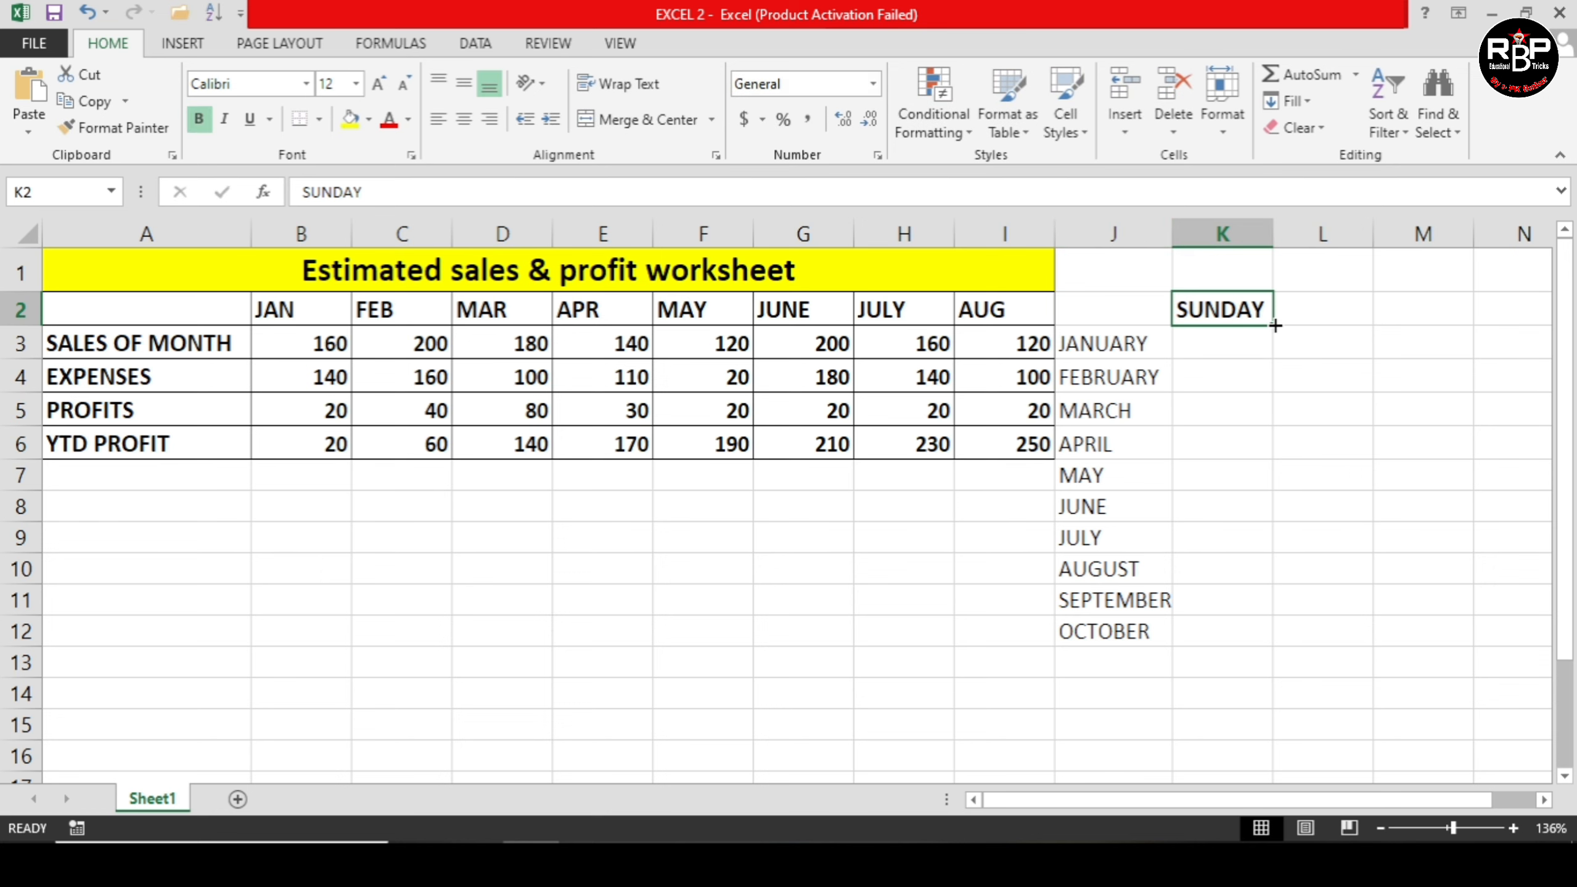
Auto-fill the weekday names from K2 down to SATURDAY in K8 and widen column K to fit them.
drag(1275, 325, 1286, 518)
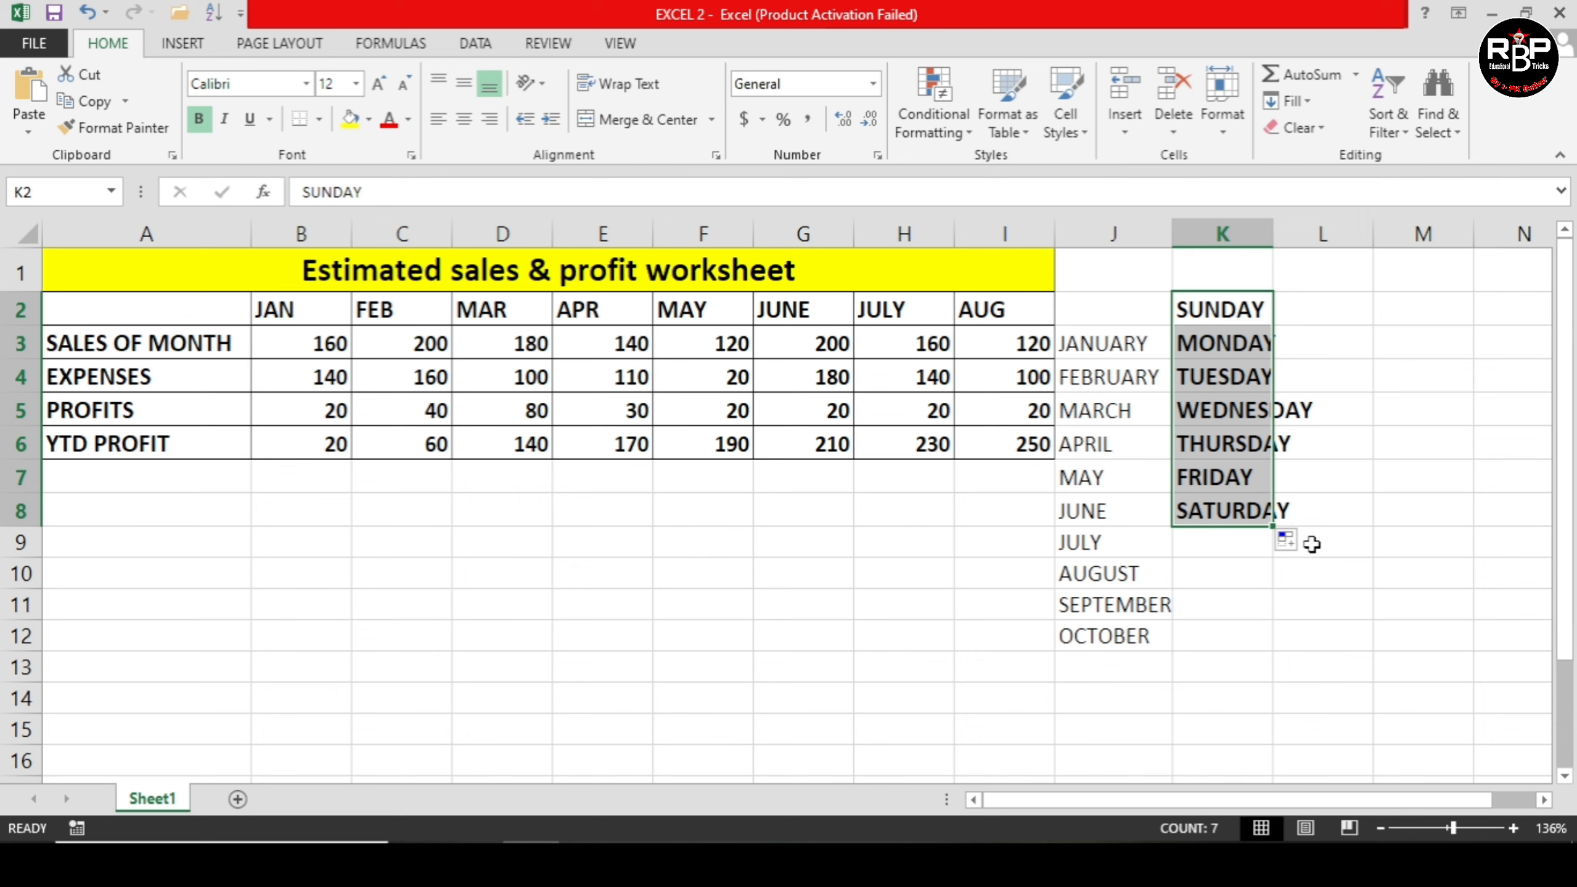
drag(1270, 236, 1329, 274)
click(1321, 666)
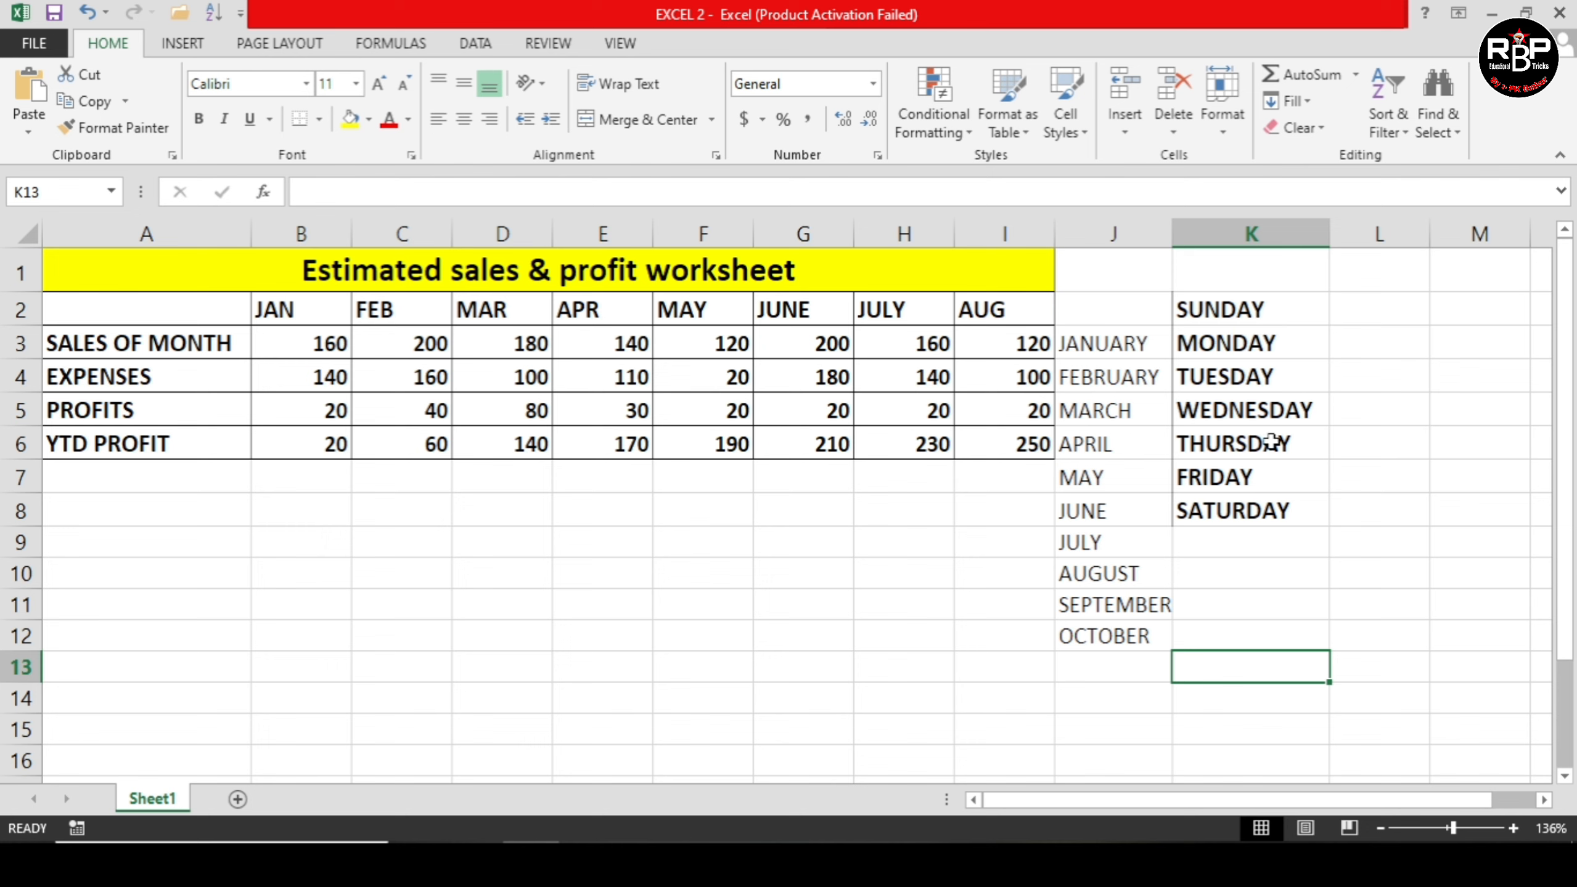
Enter the date 2/4/2006 in L2 and auto-fill the daily dates down to L8 beside the weekday names.
click(1355, 308)
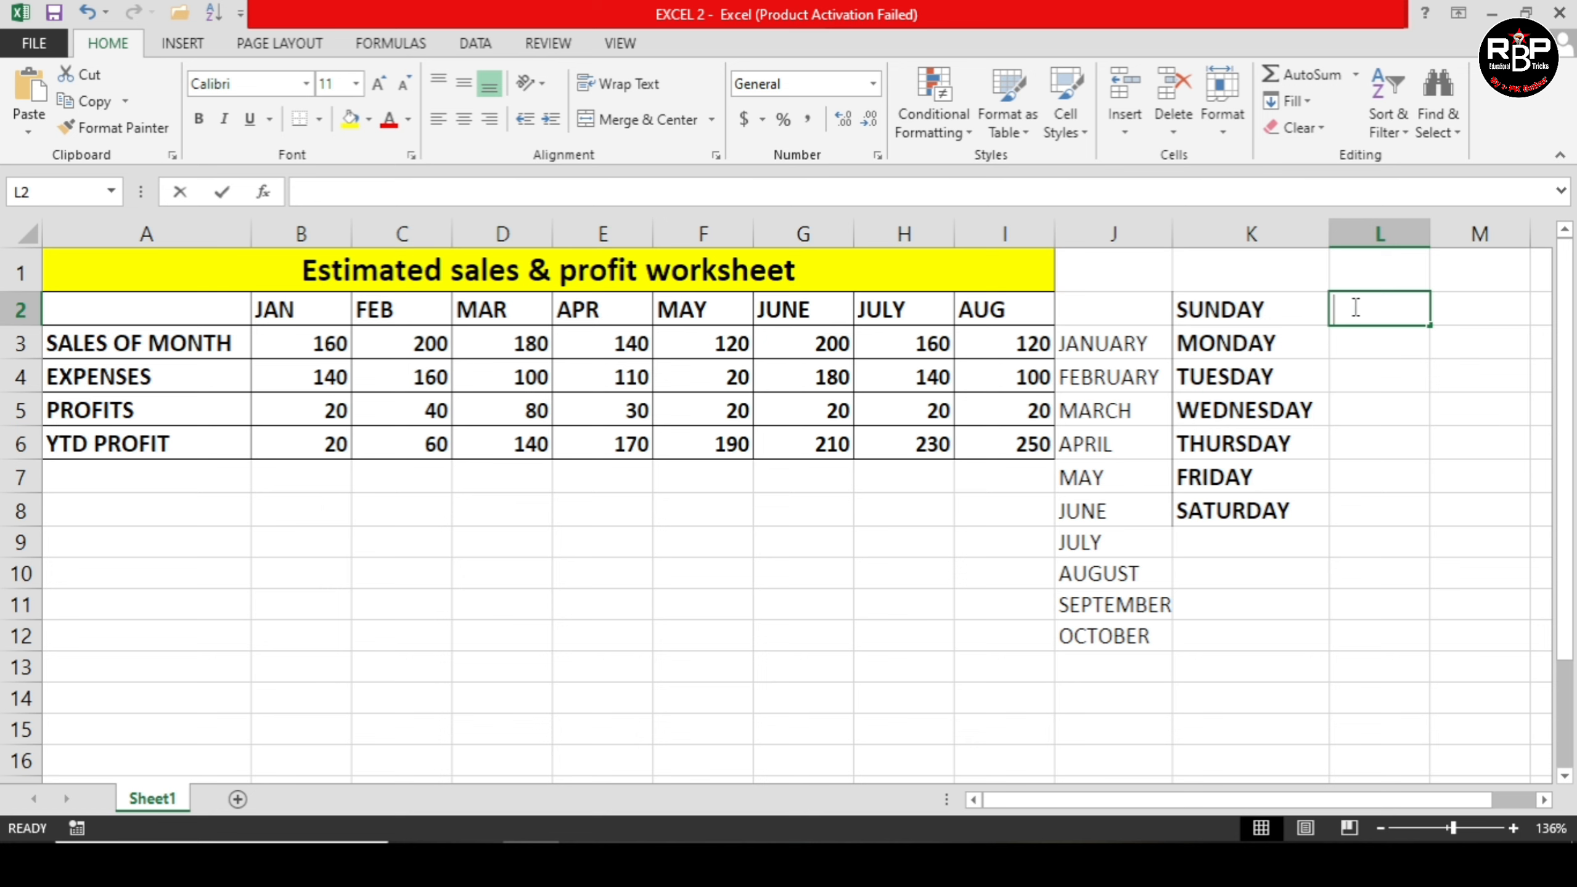
text(2/4)
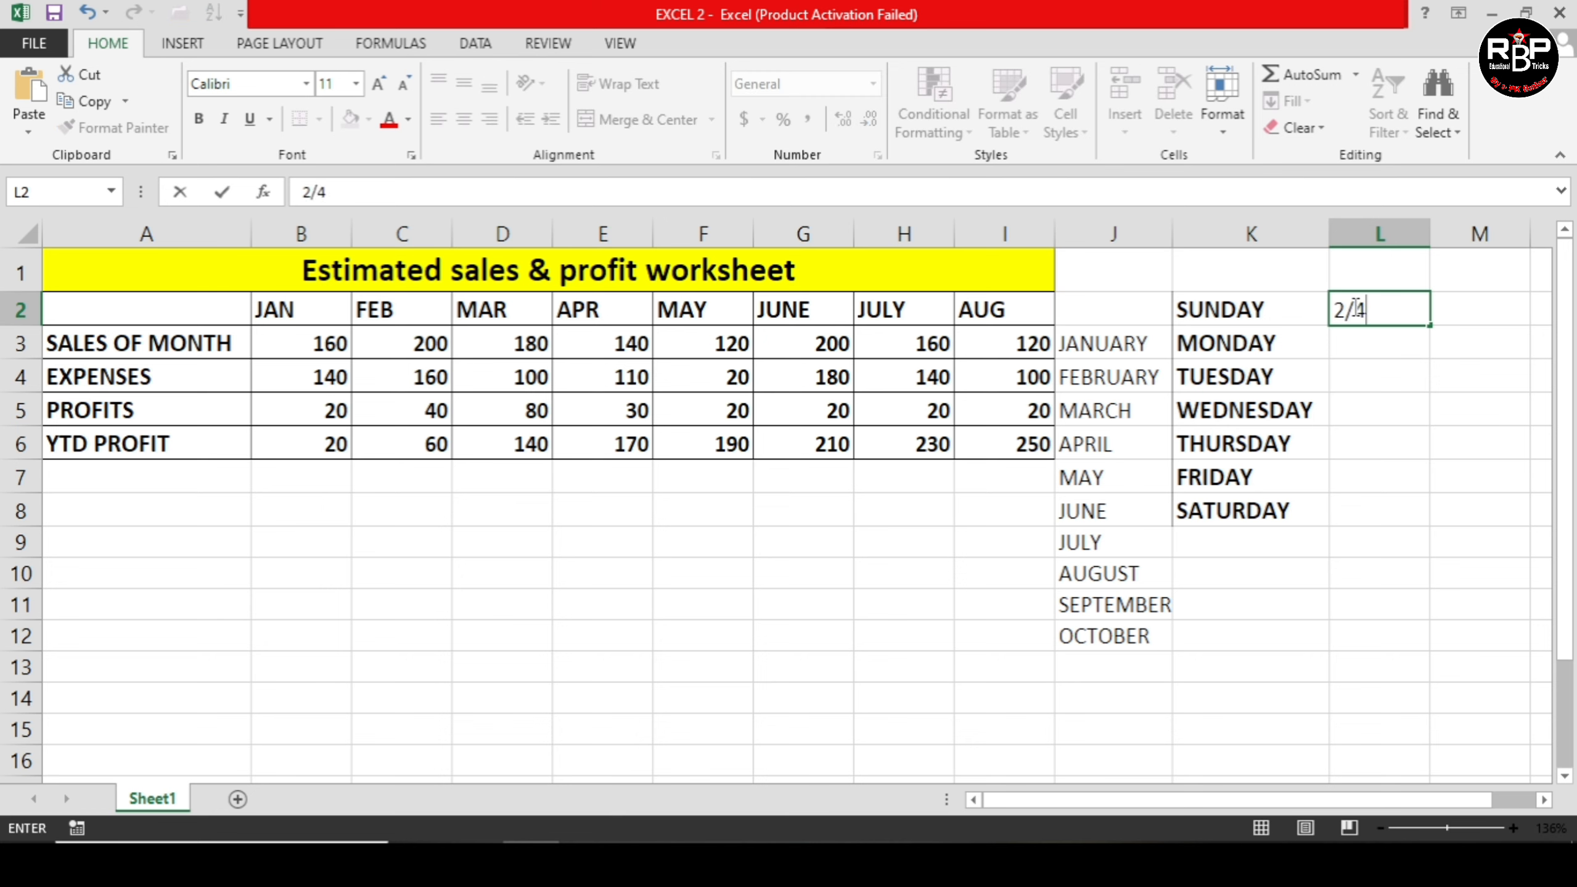
text(/2006)
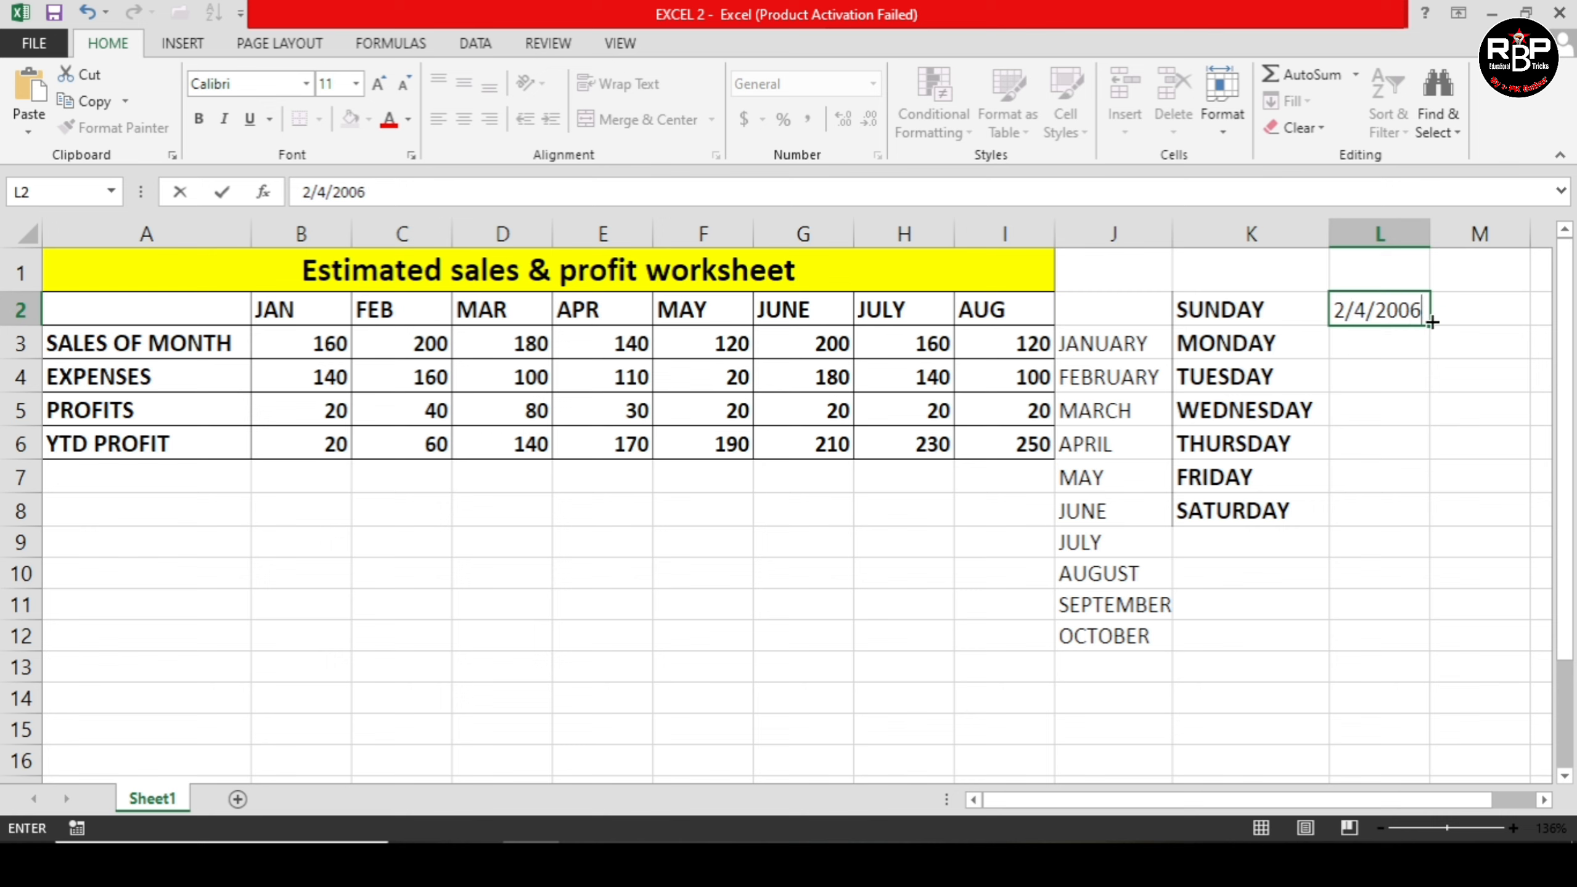
drag(1431, 323, 1436, 527)
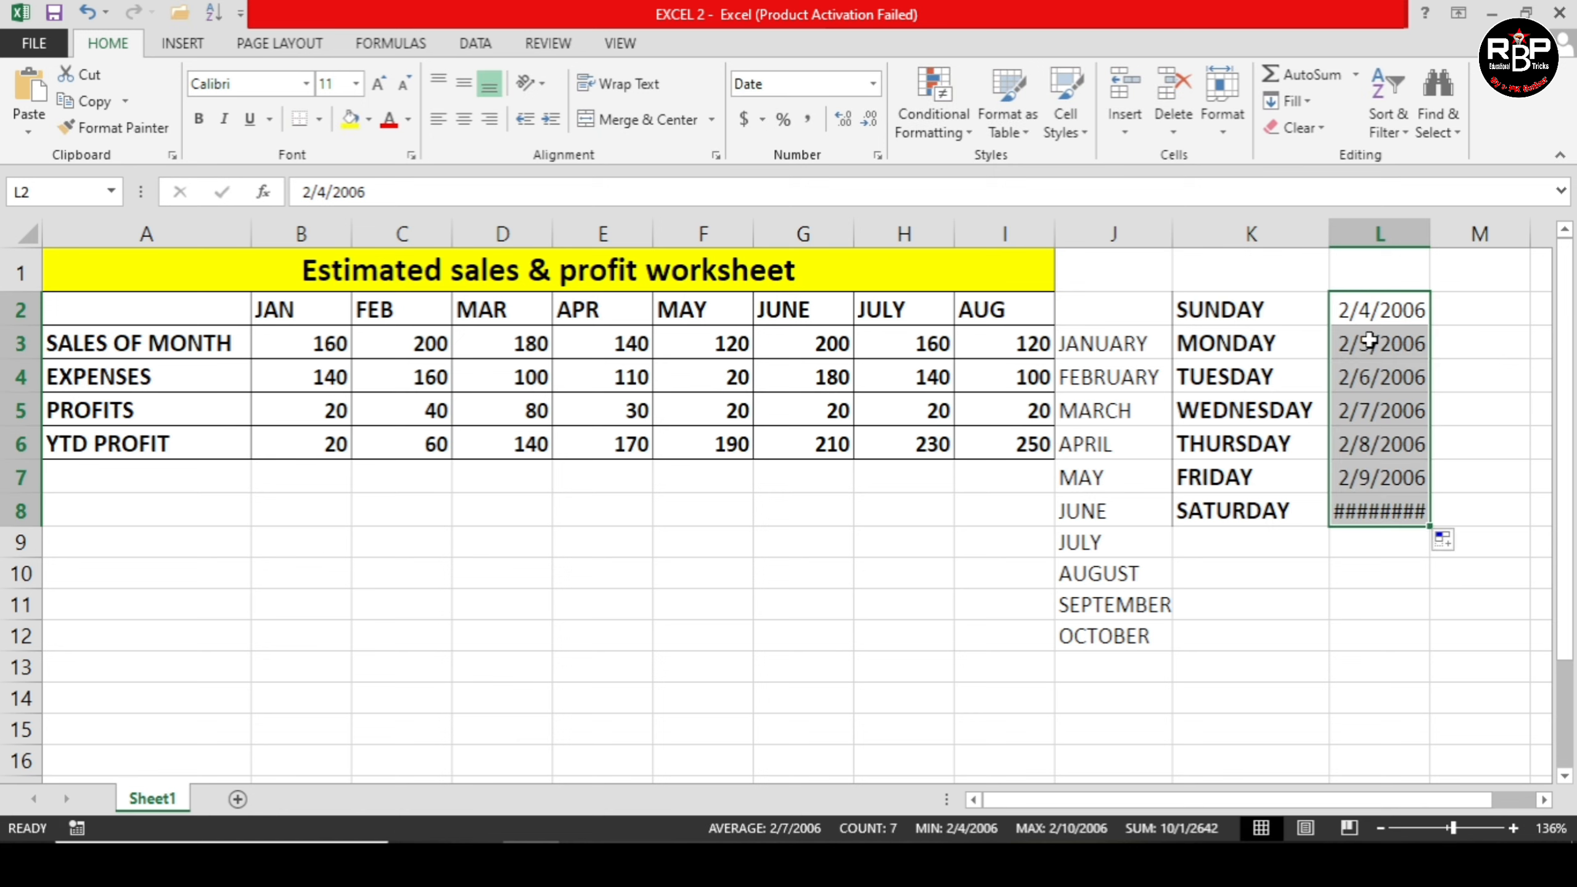
click(1463, 541)
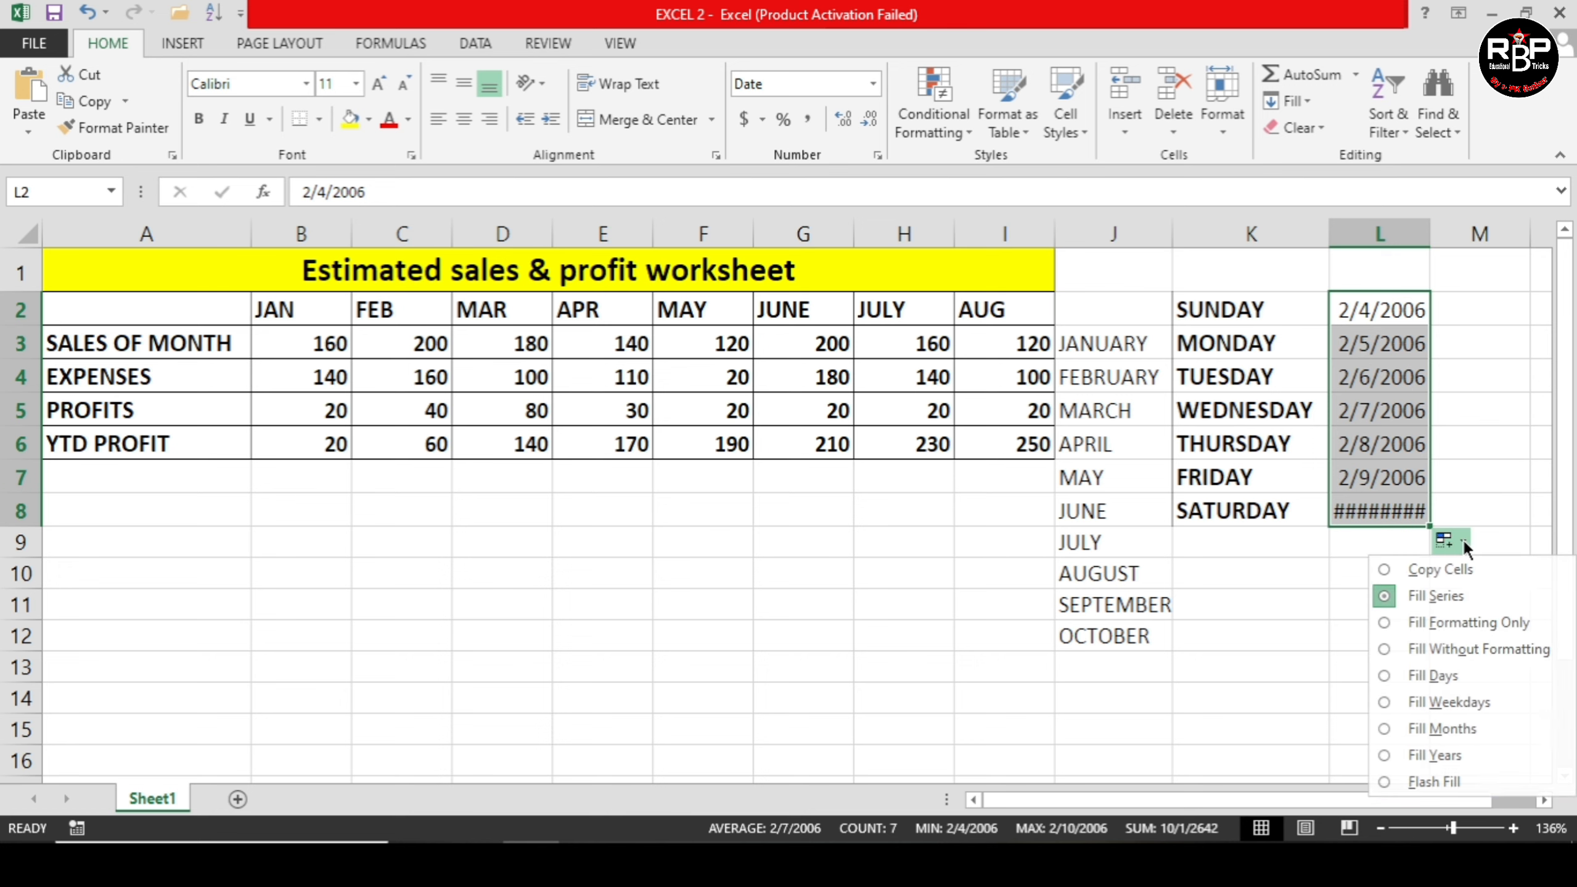
click(1457, 602)
click(1454, 607)
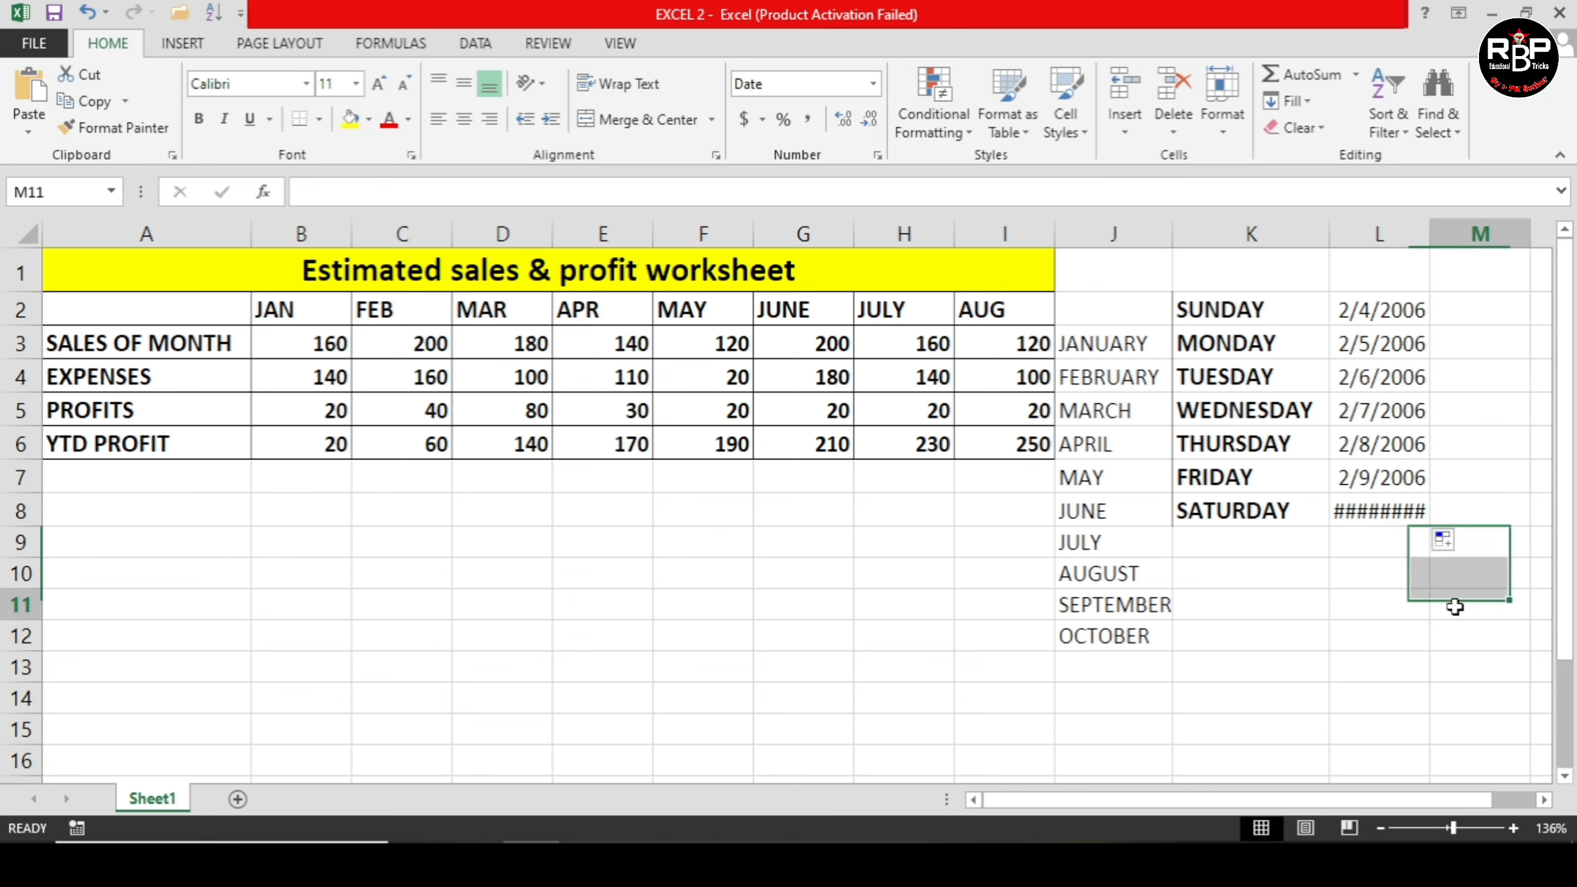
Clear the last auto-filled date from cell L8, beside SATURDAY.
click(1405, 518)
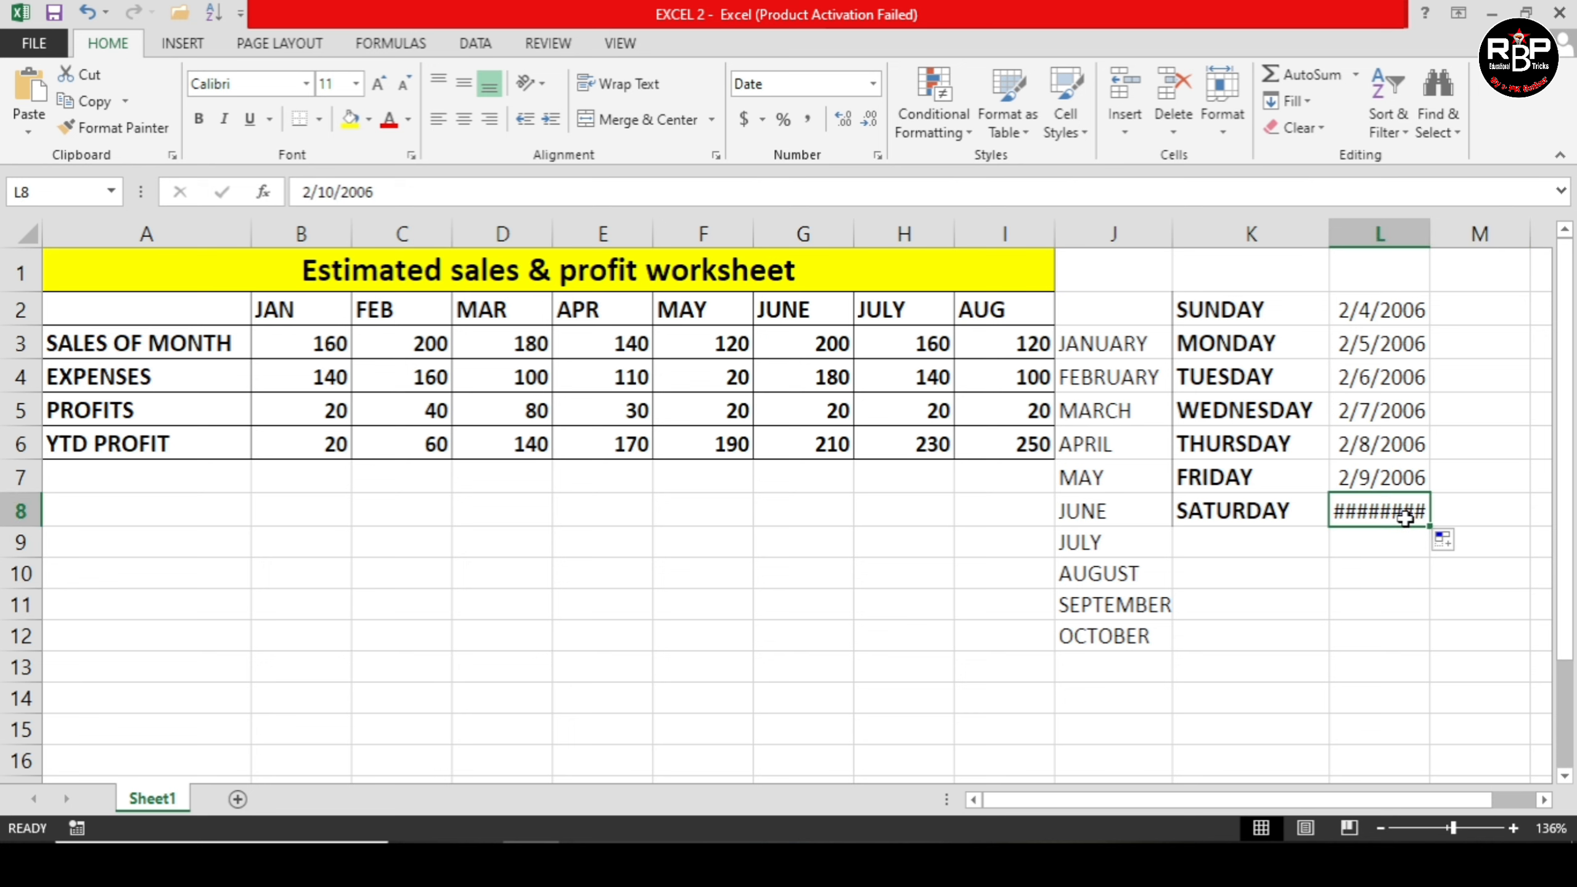
key(BackSpace)
click(1433, 613)
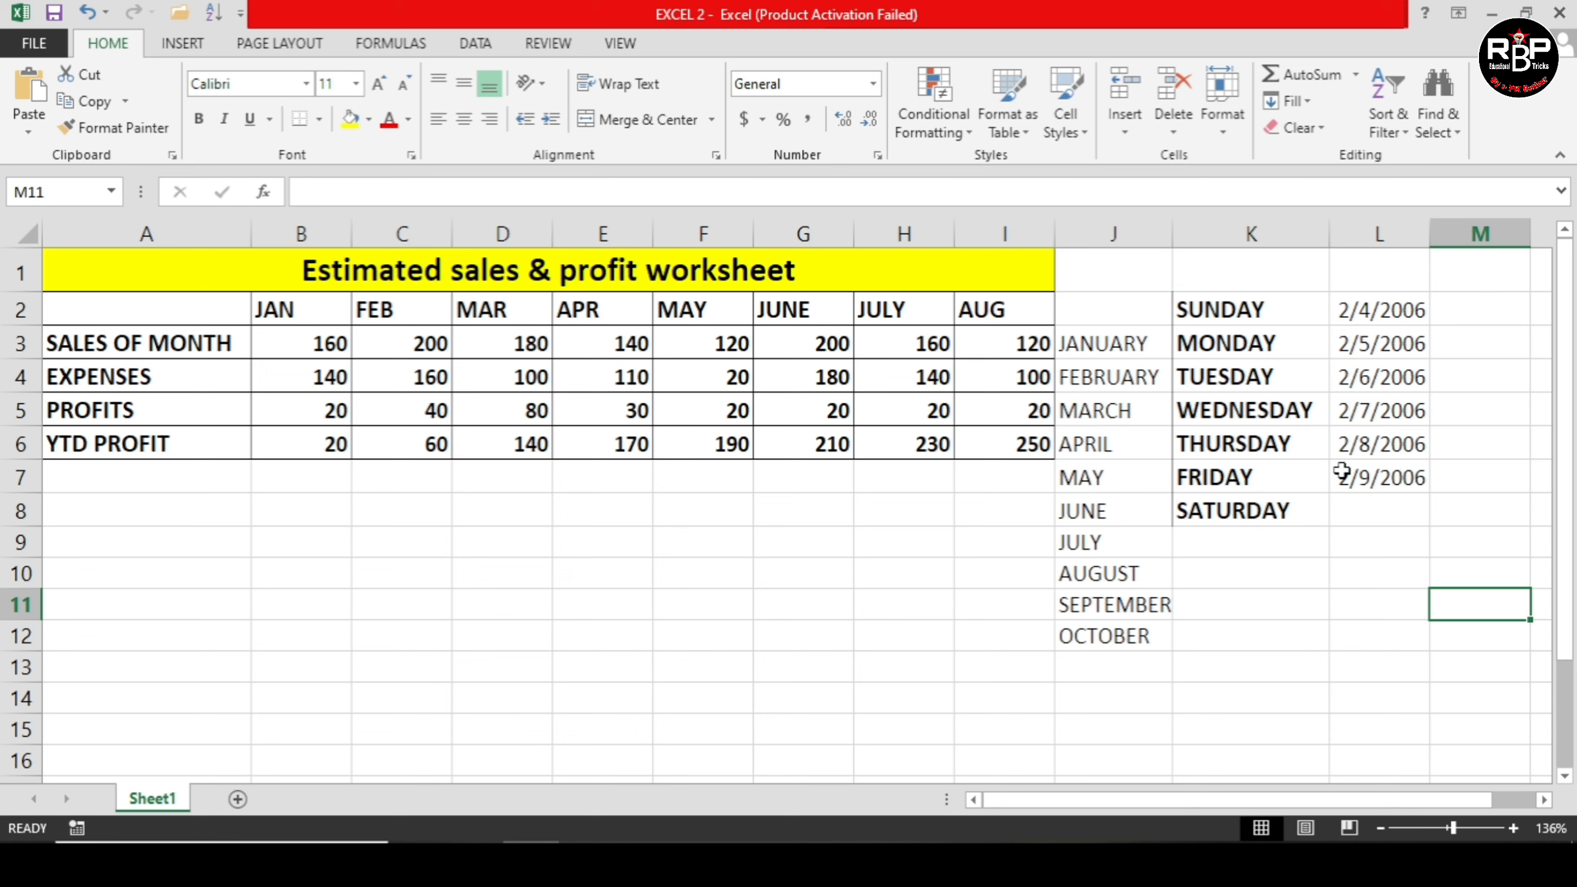
click(461, 598)
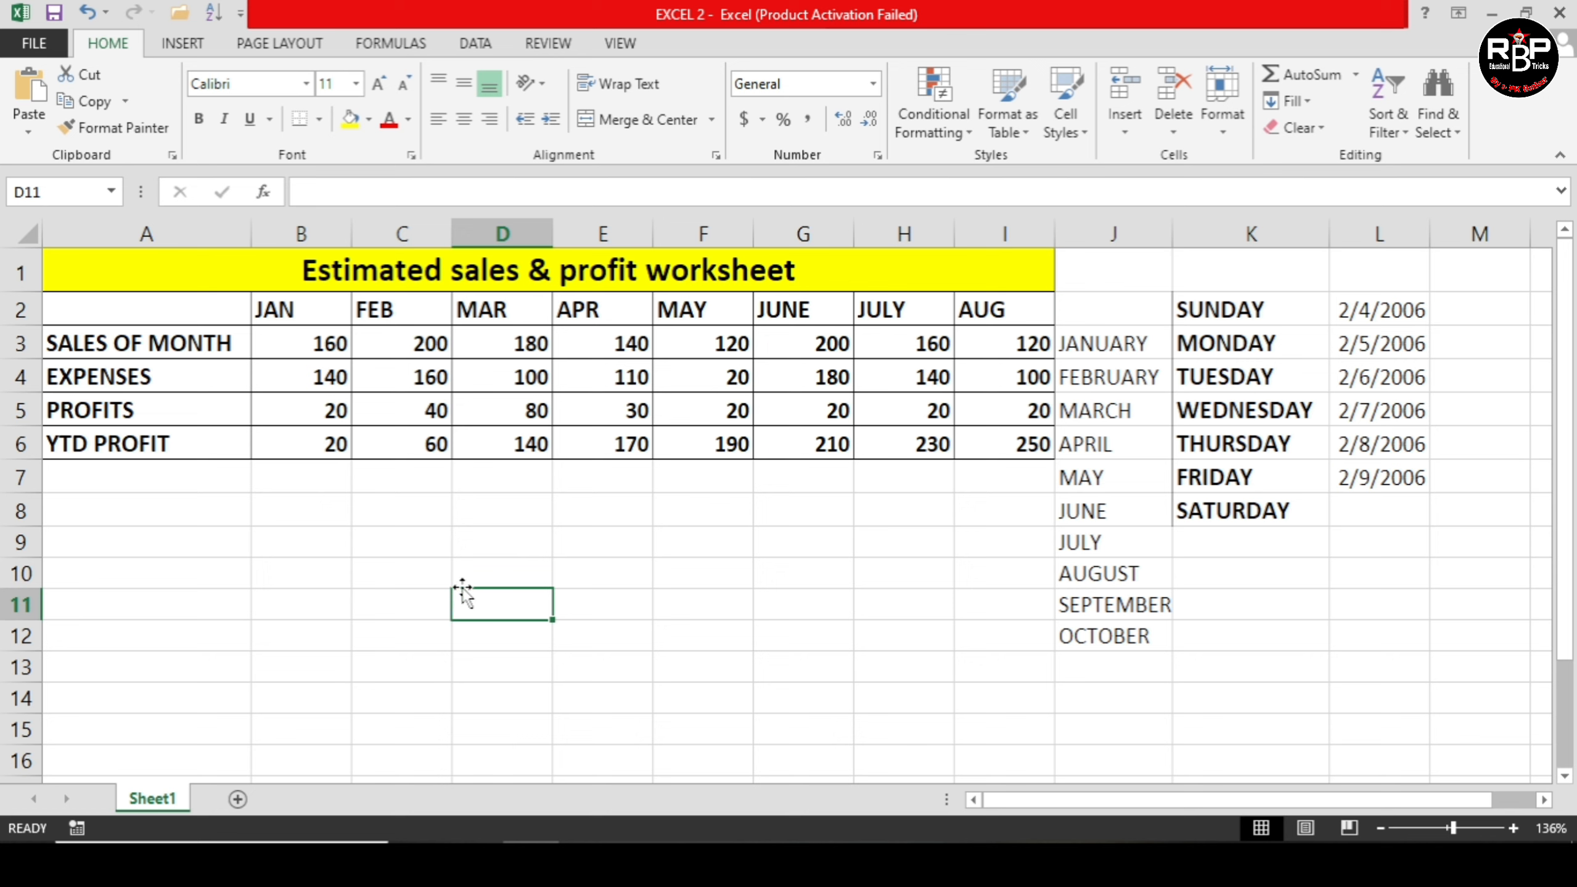
Enter MARCH in the empty cell D8 and auto-fill the month names down to SEPTEMBER in D14.
click(1116, 342)
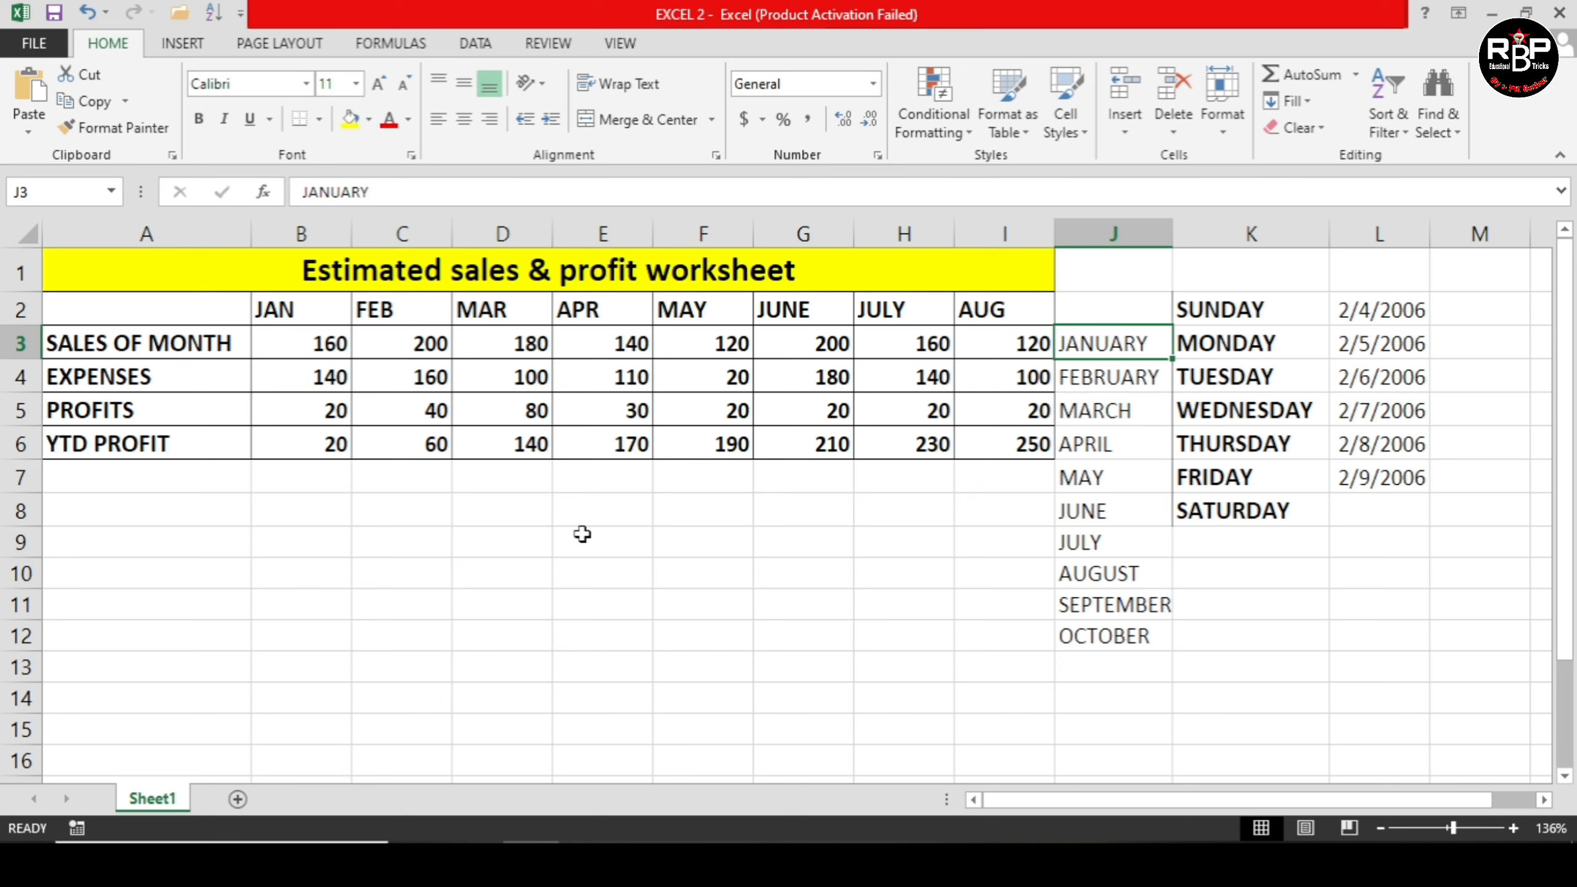
click(513, 518)
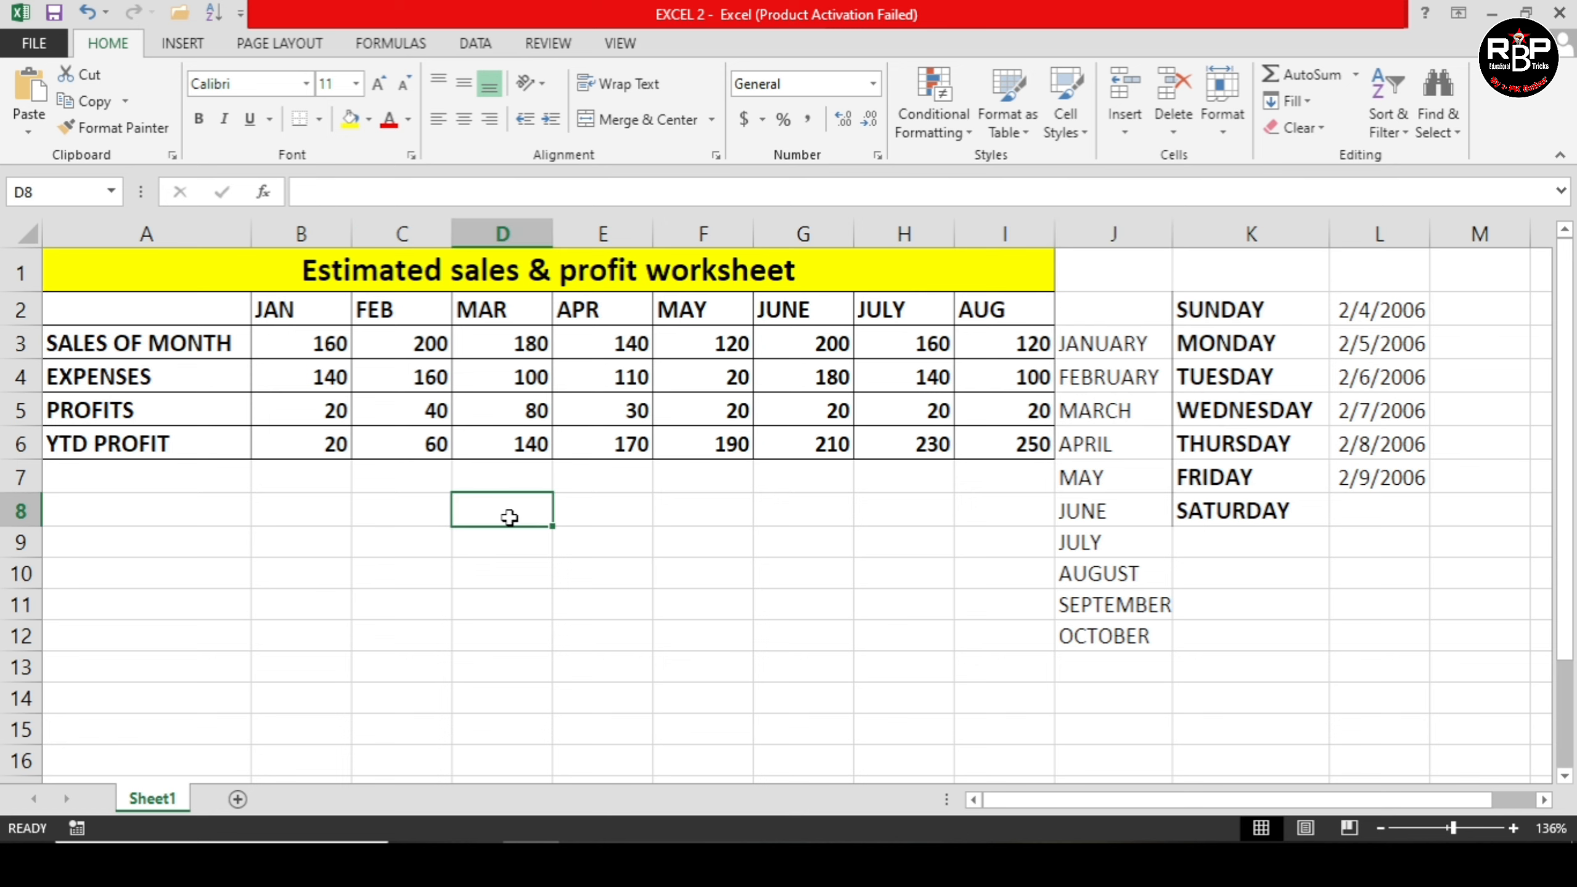
text(MARCH)
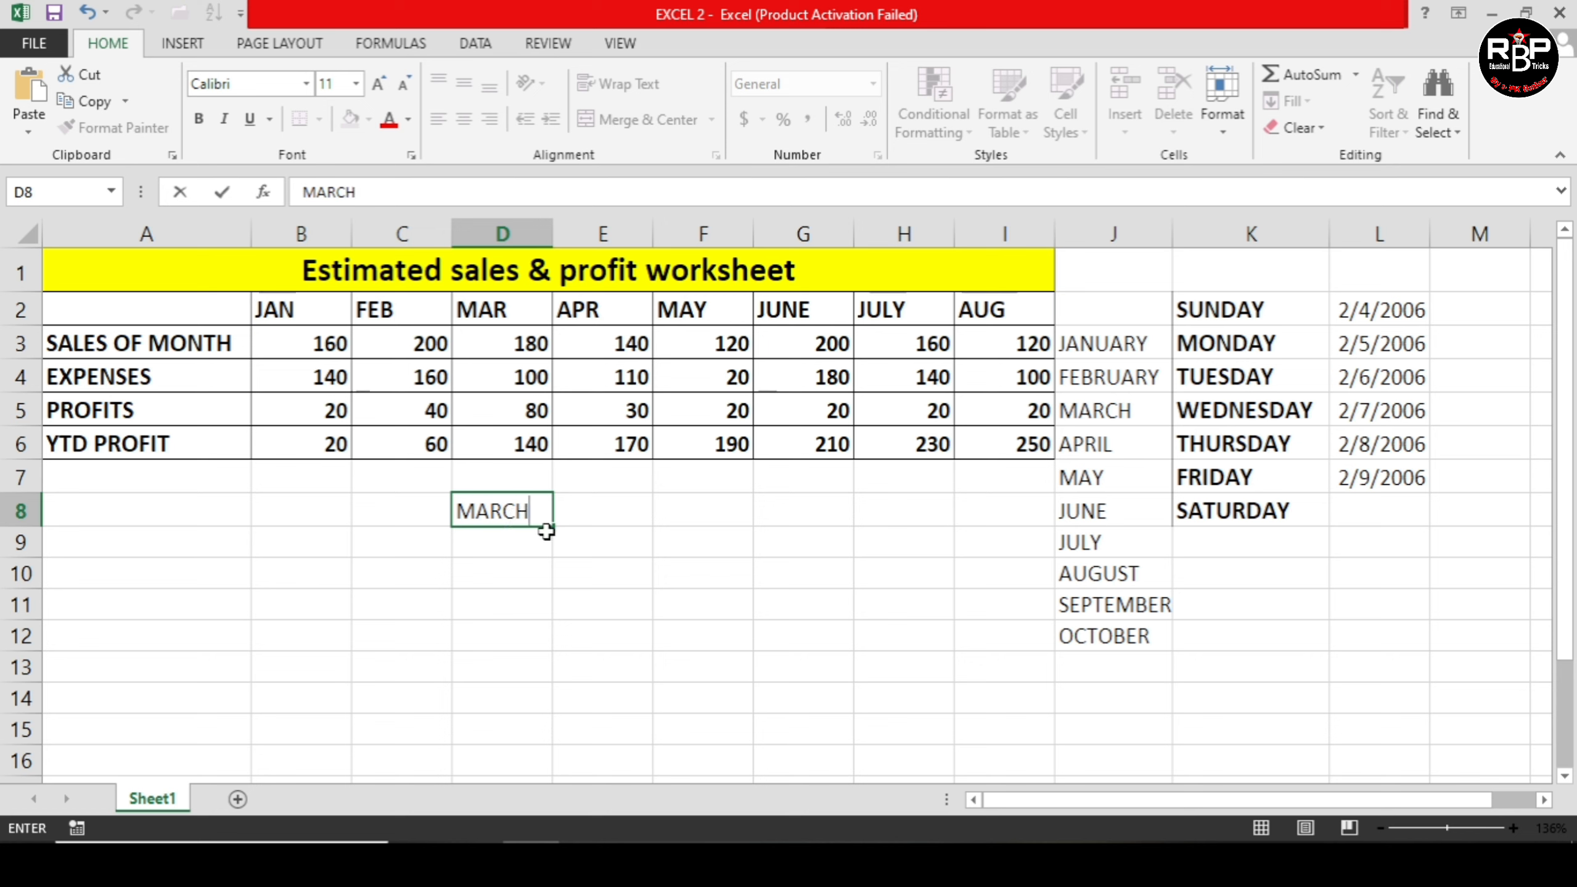
drag(552, 532, 551, 712)
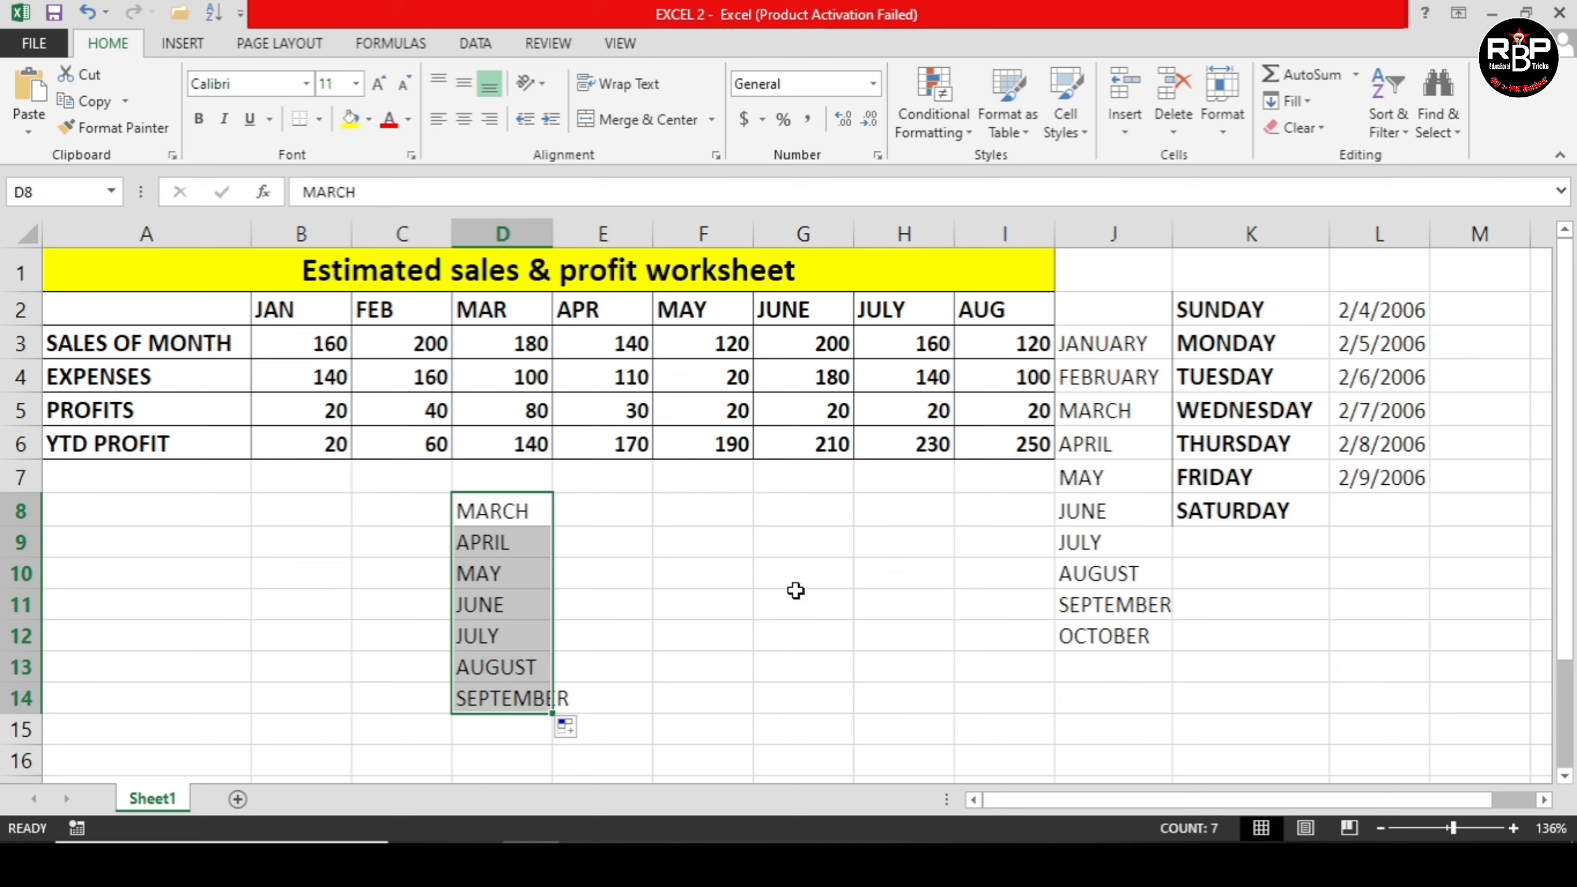
Enter JUNE in the empty cell F11 and auto-fill the month names upward to APRIL in F9.
click(722, 617)
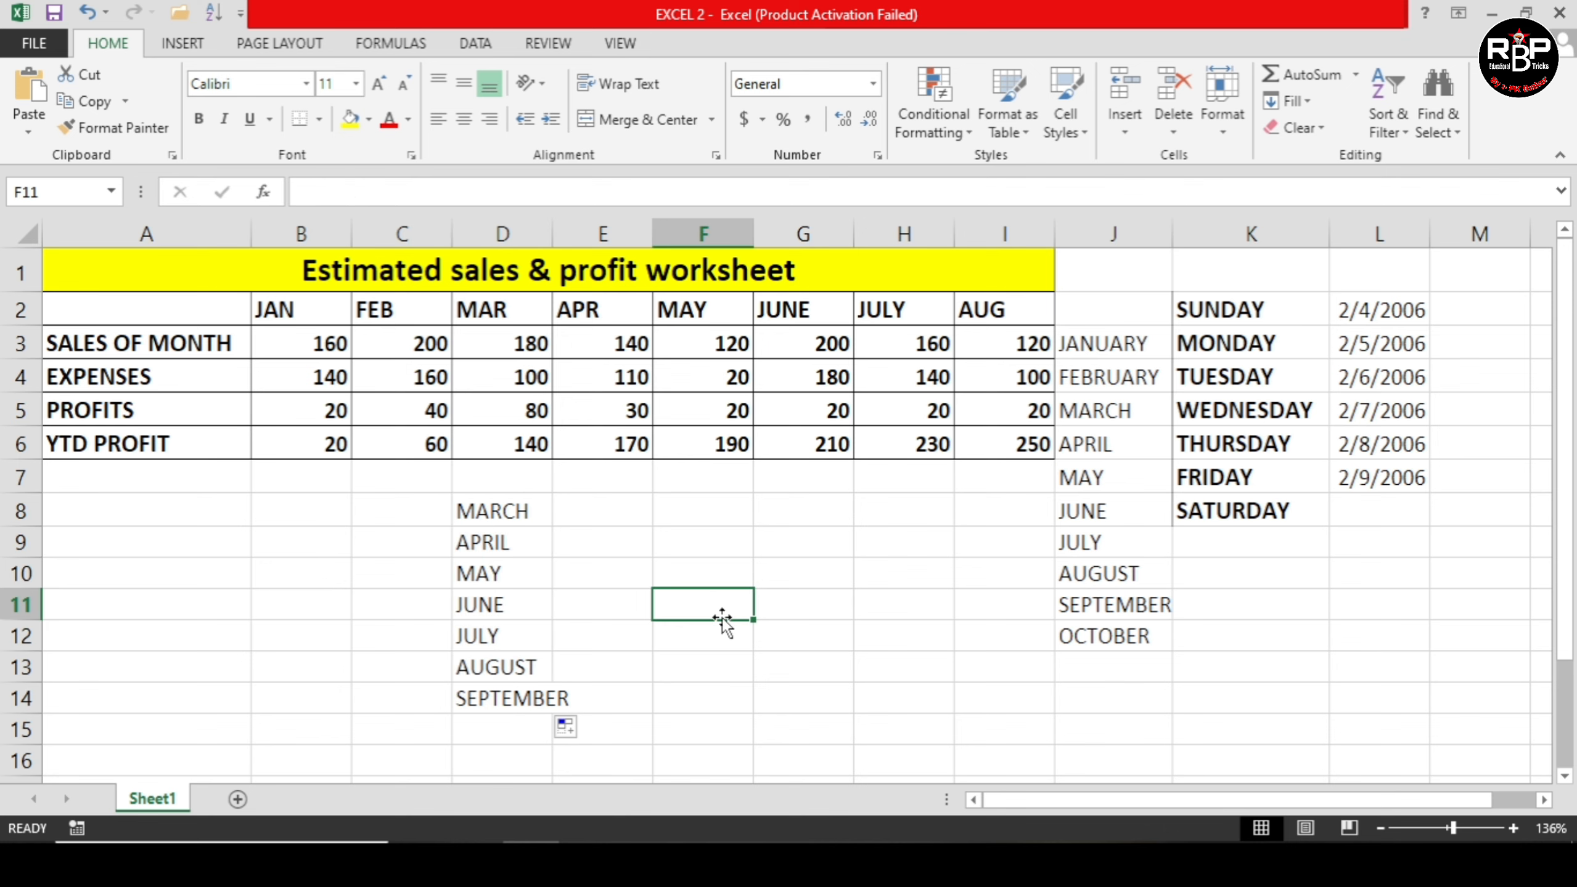
text(JUNE)
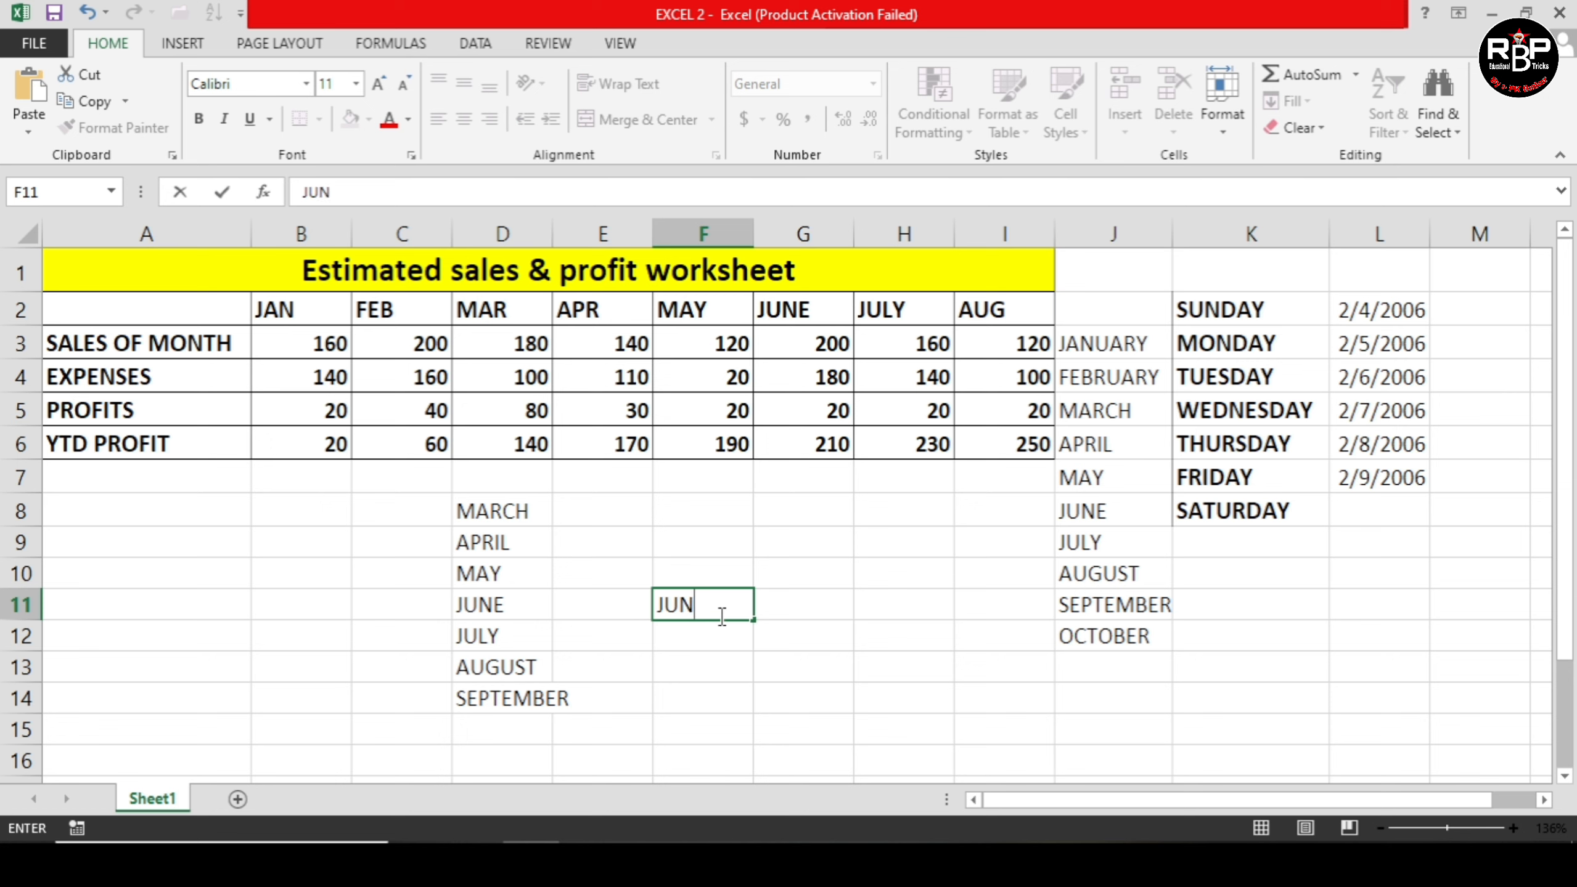
click(739, 610)
drag(758, 622, 758, 515)
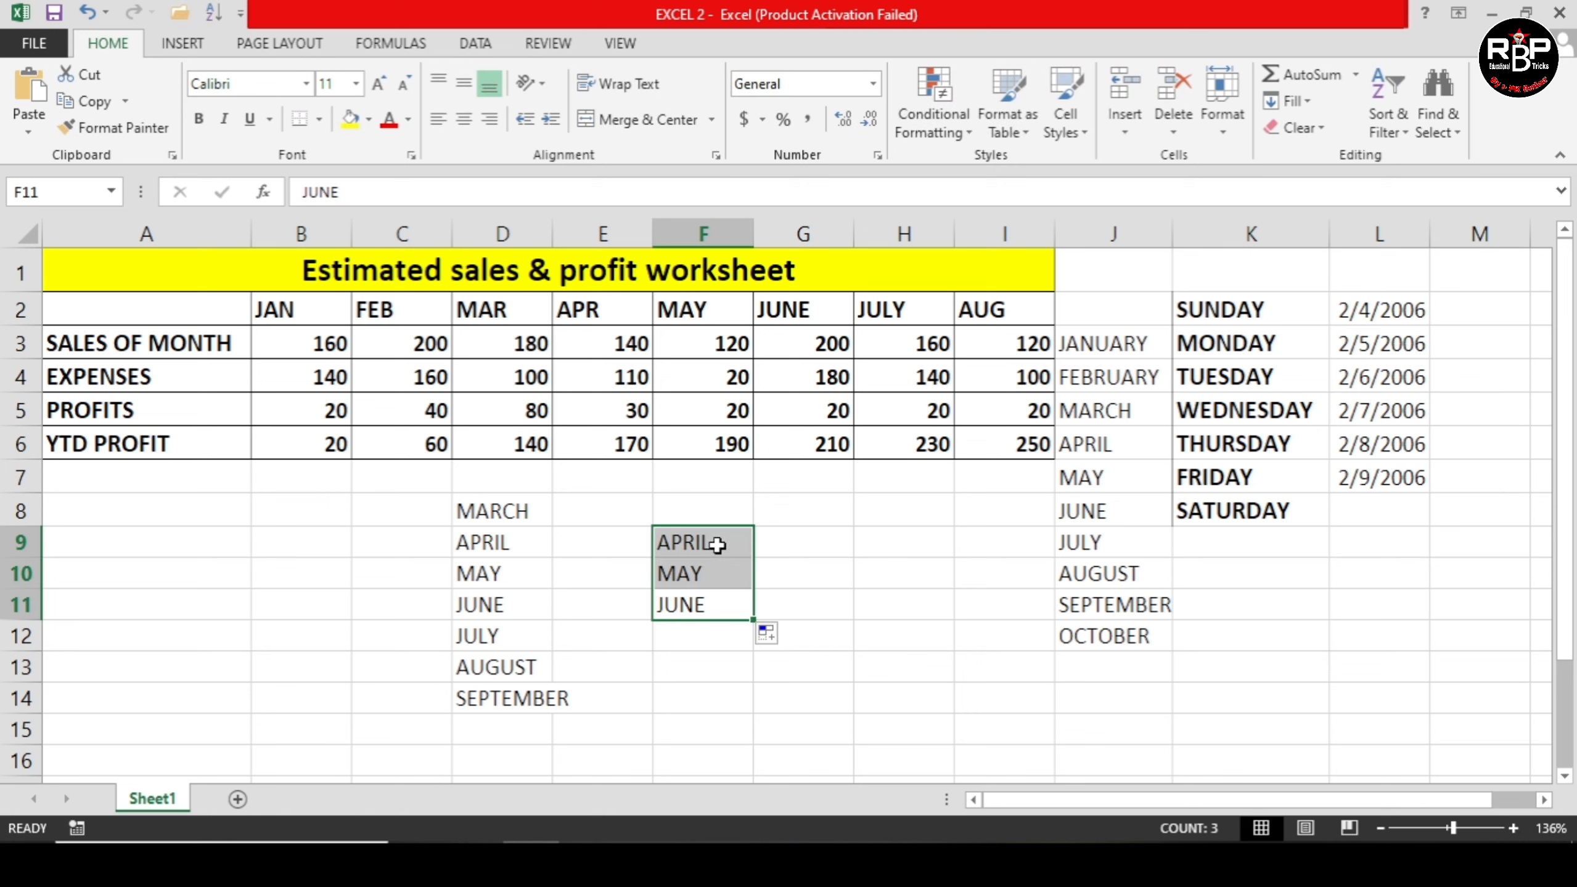
Enter A1 in the empty cell G9 and auto-fill the series down to A6 in G14.
click(797, 546)
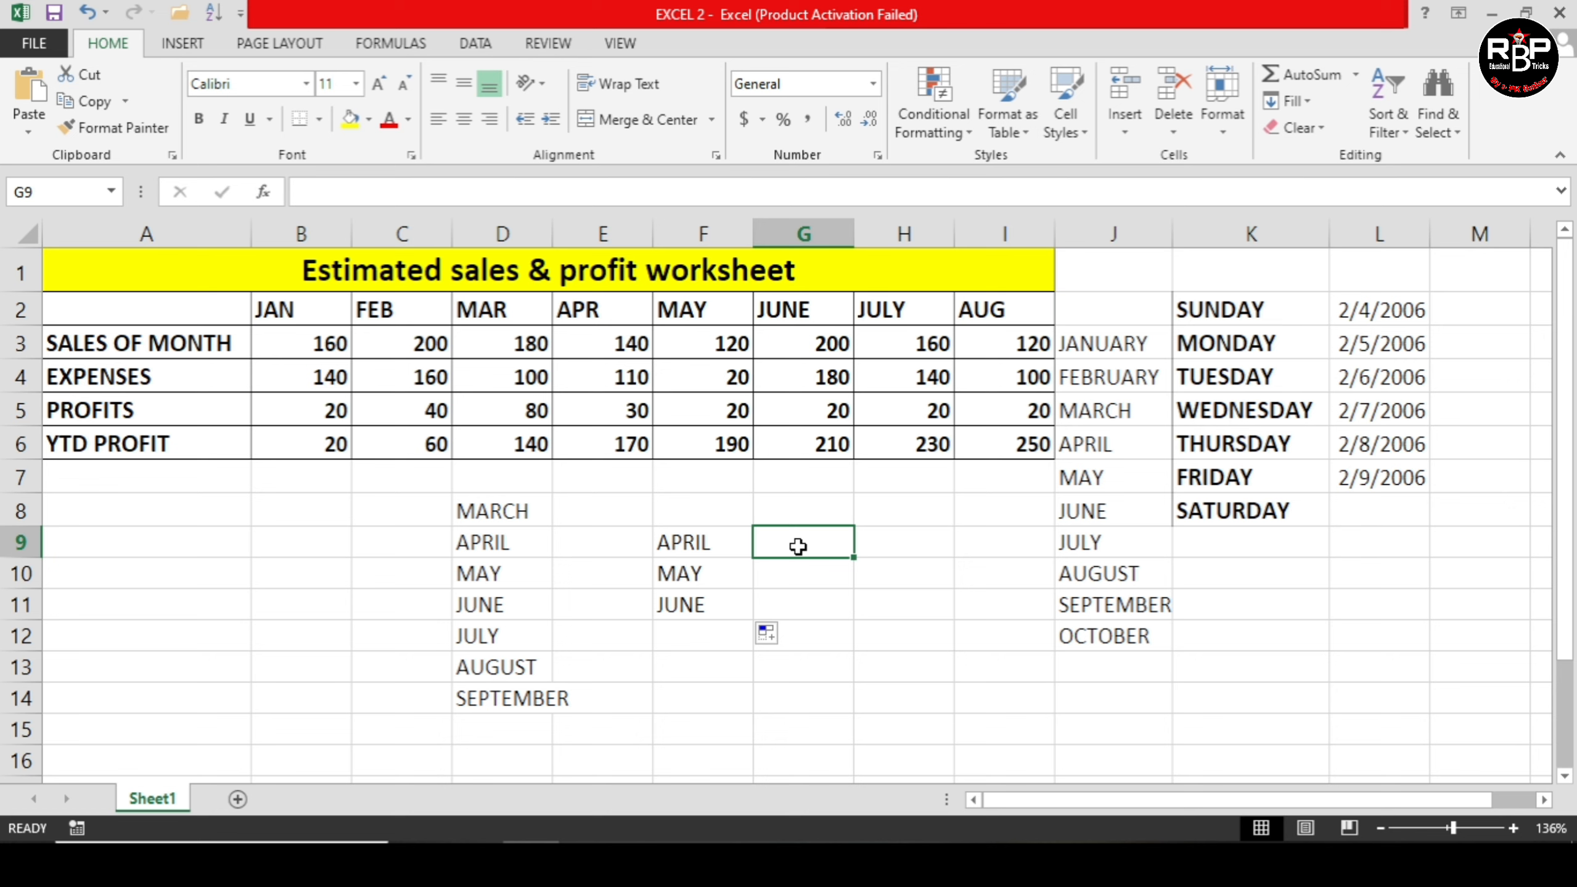
text(A1)
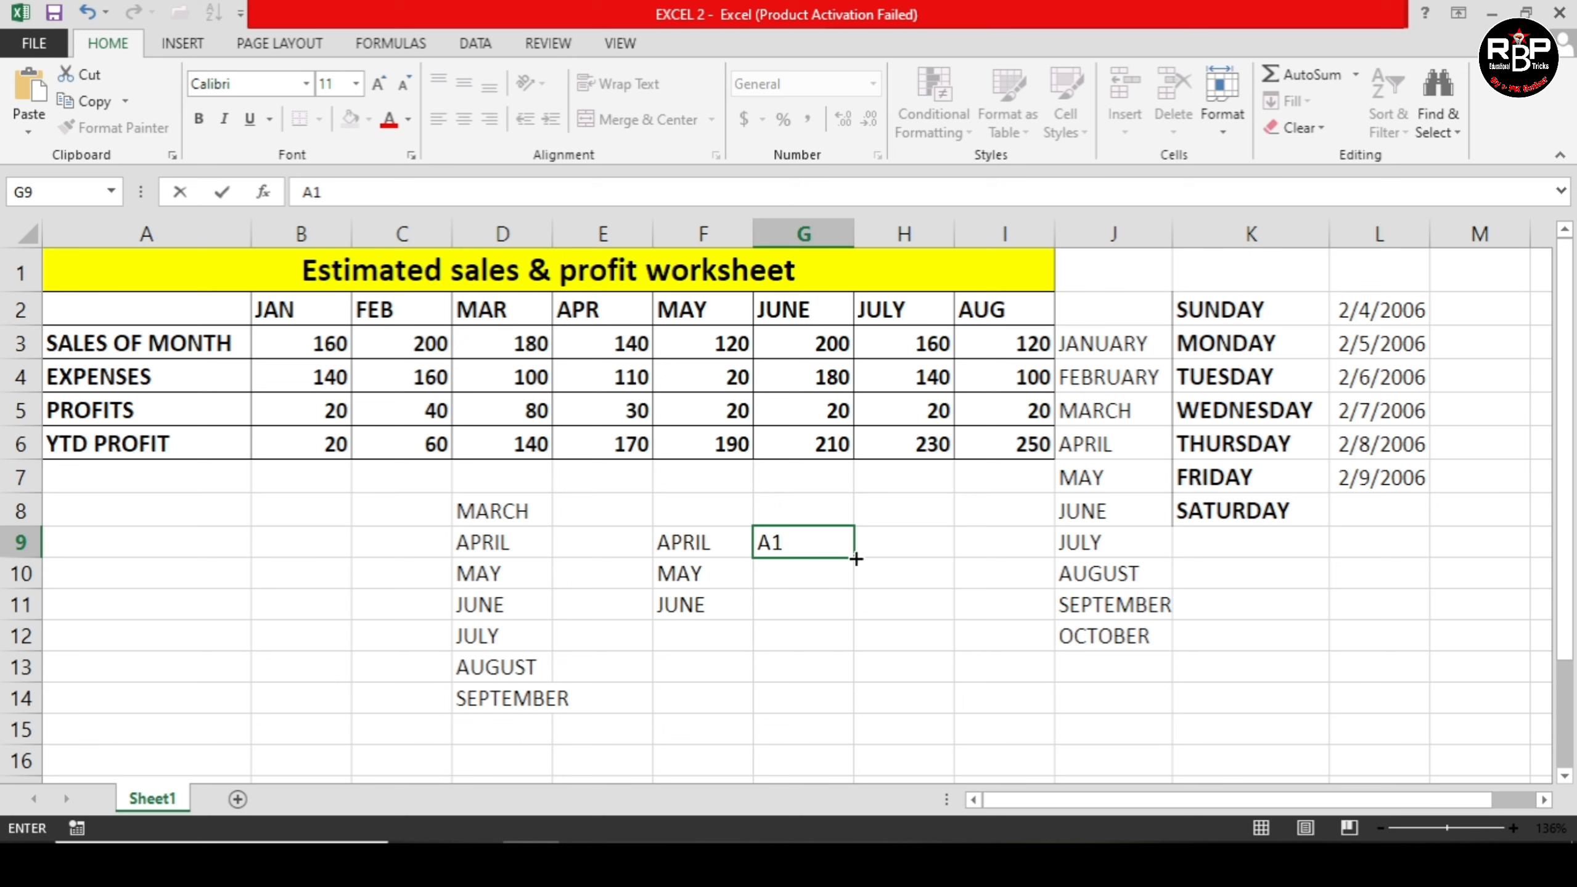
drag(857, 561, 859, 713)
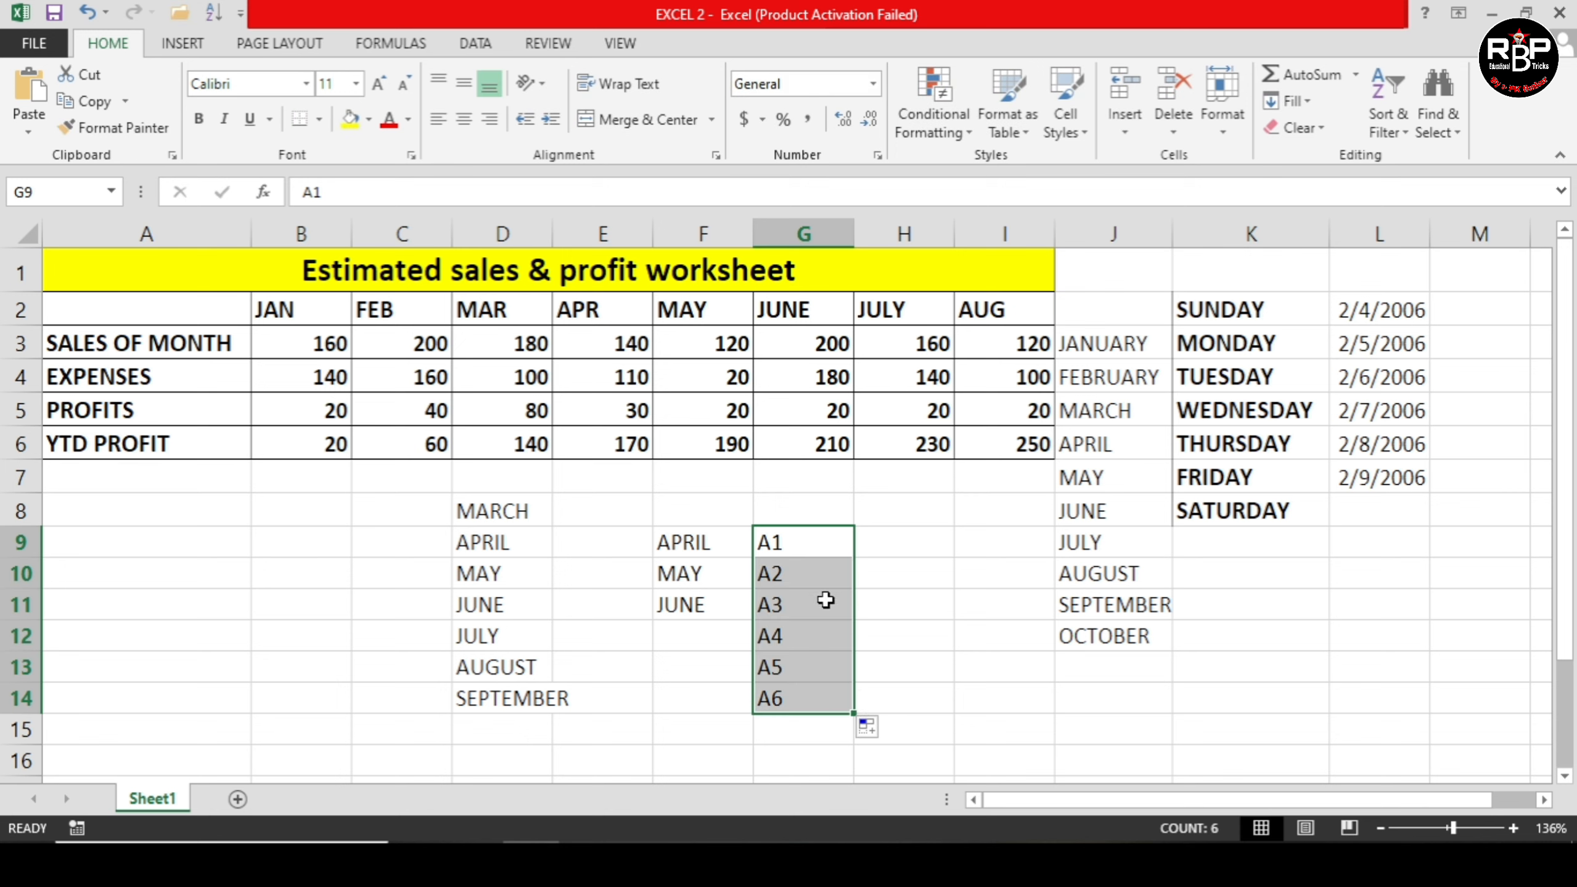
click(882, 654)
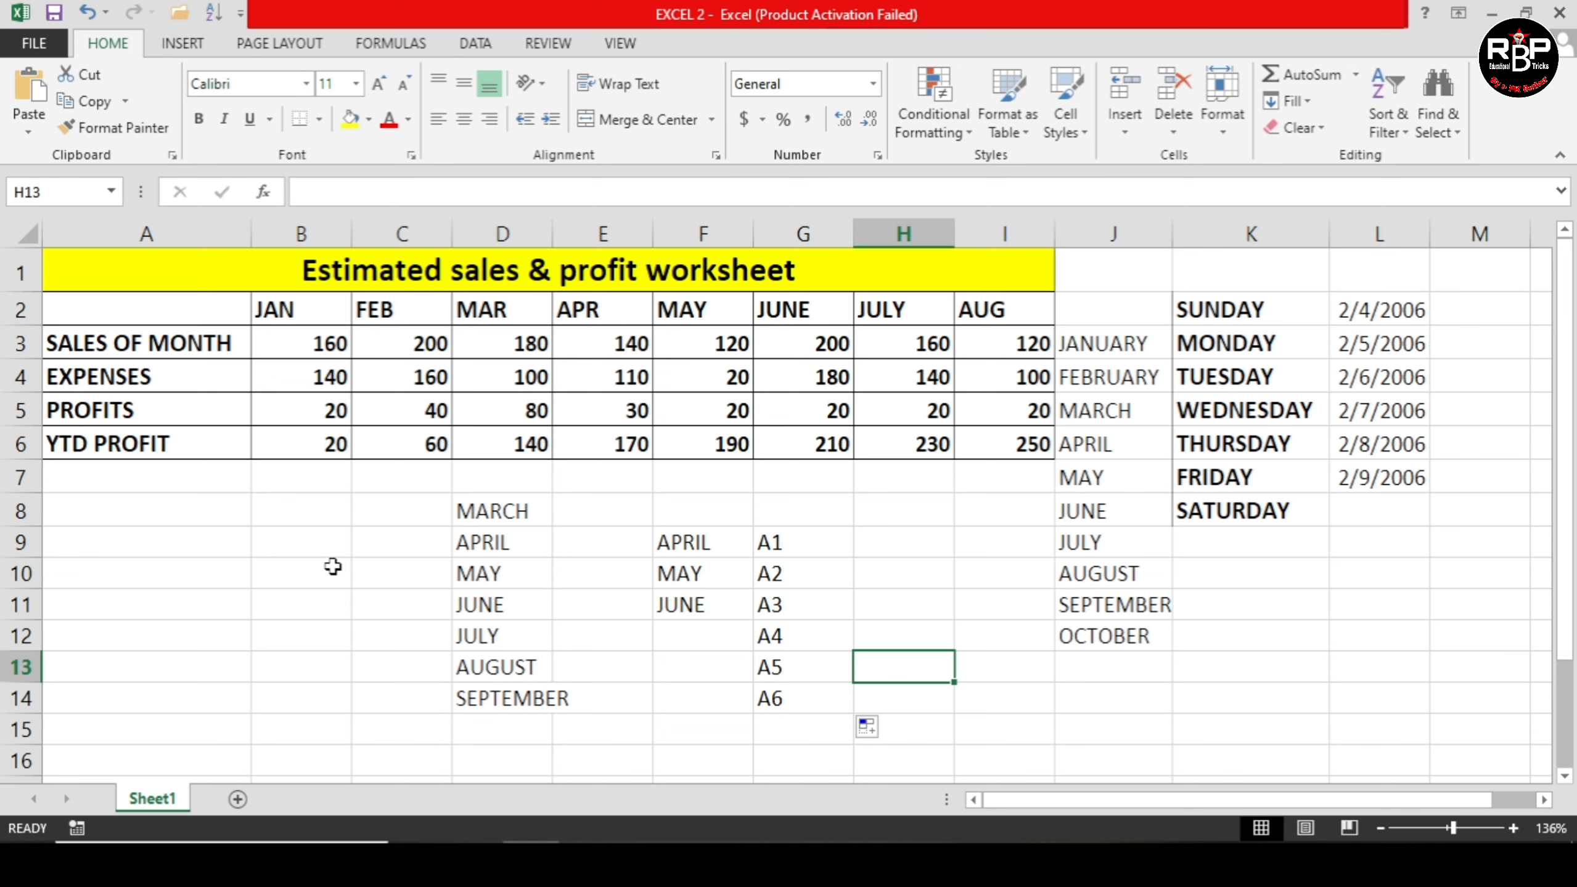
Enter JAN in the empty cell A9 and auto-fill the short month names across the row to MAR in C9.
click(143, 480)
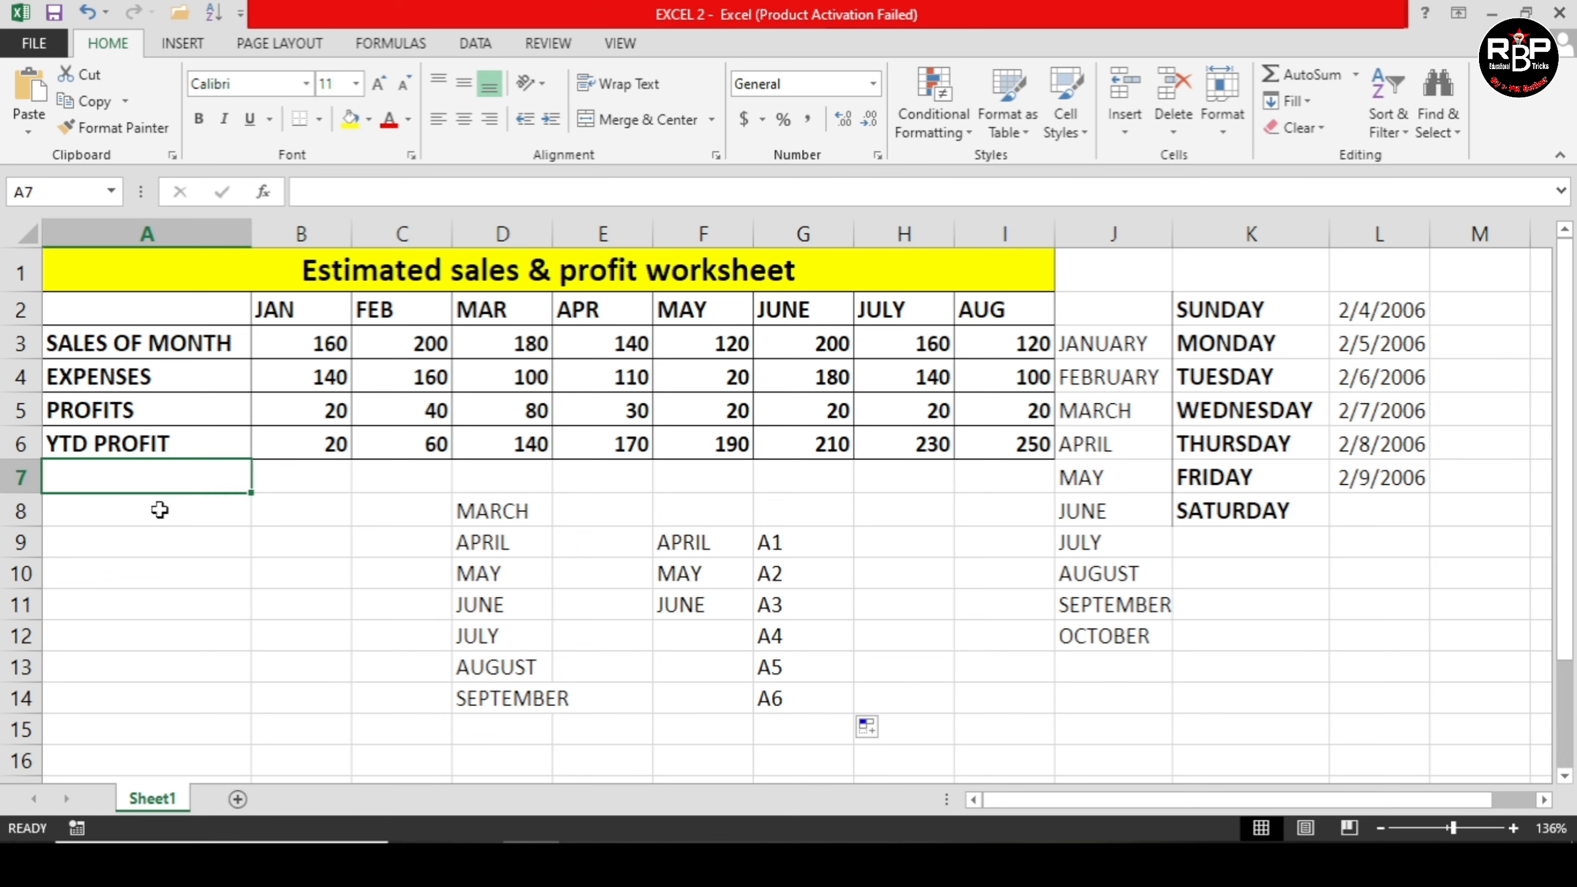
click(180, 546)
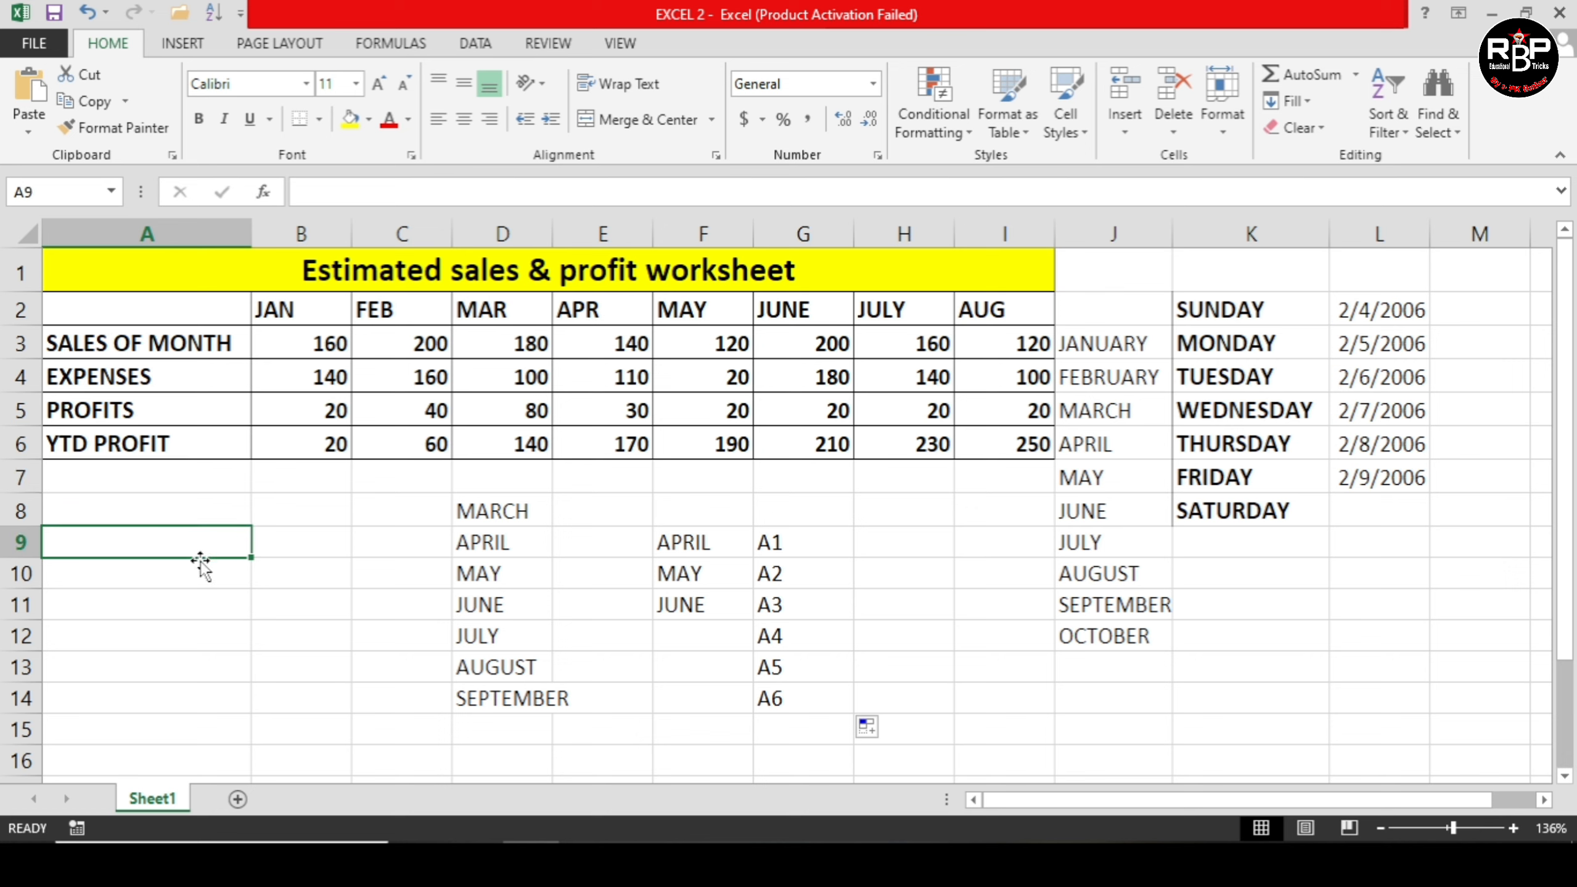
text(JAN)
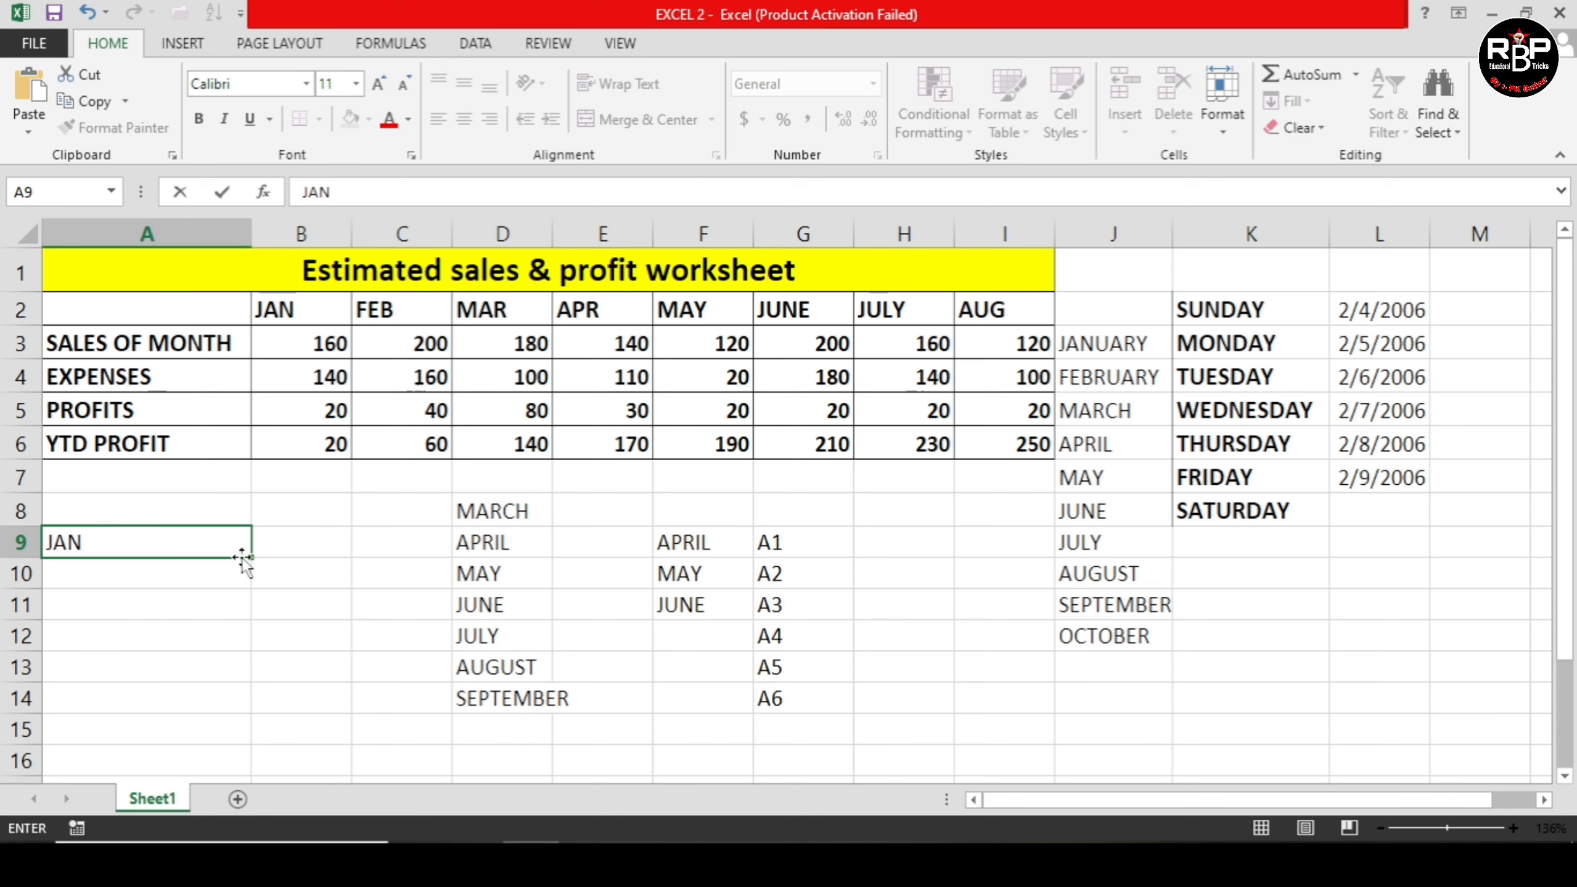
drag(250, 561, 413, 563)
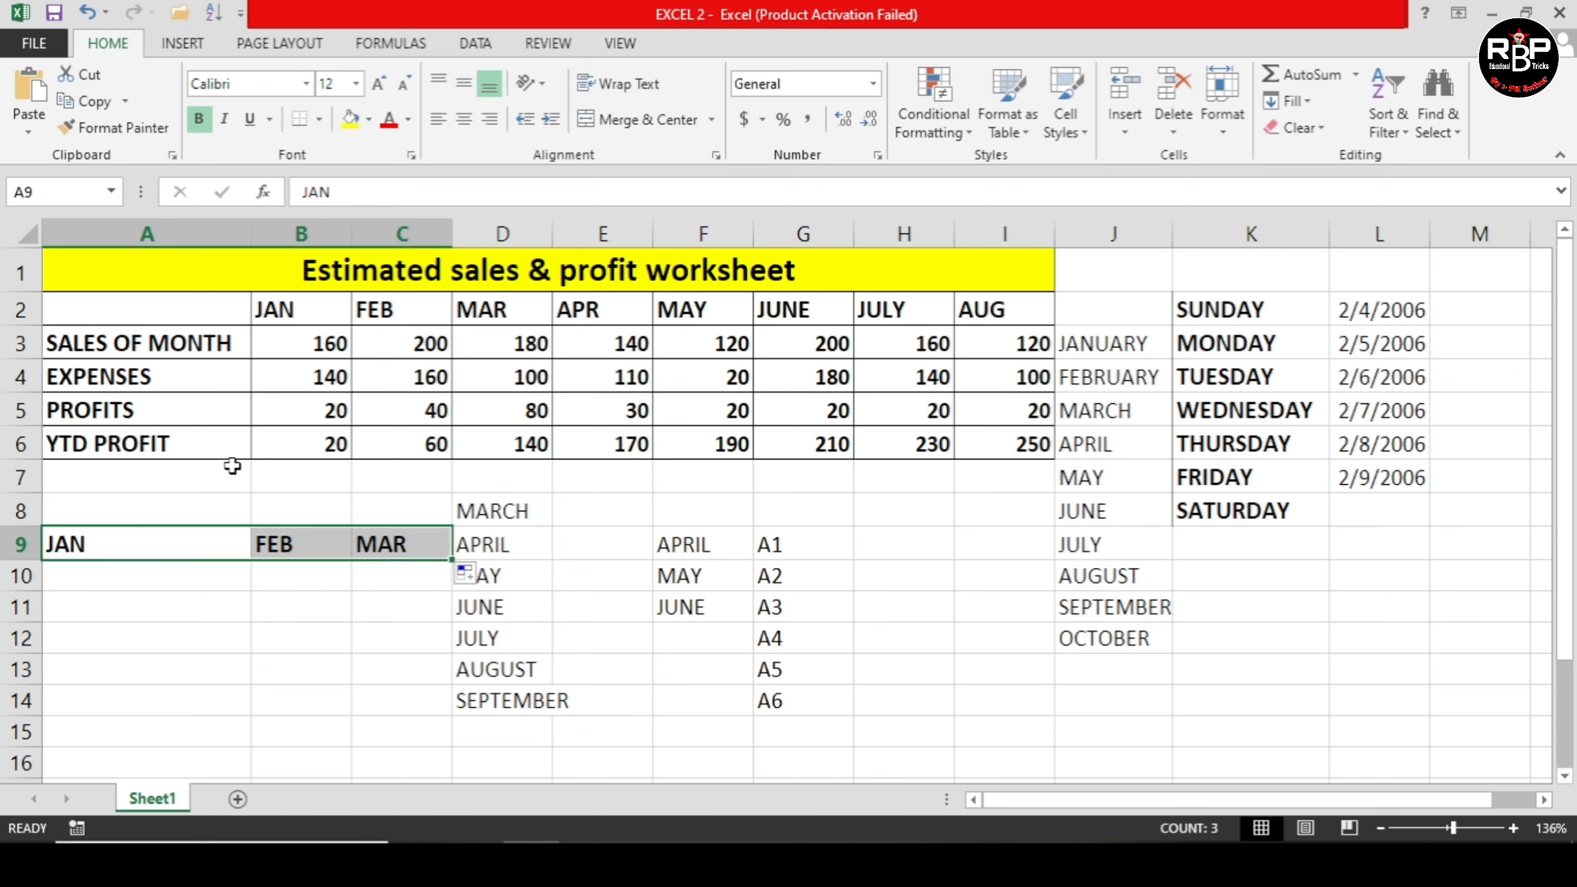
Change the first month header in B2 to the full name JANUARY.
click(281, 313)
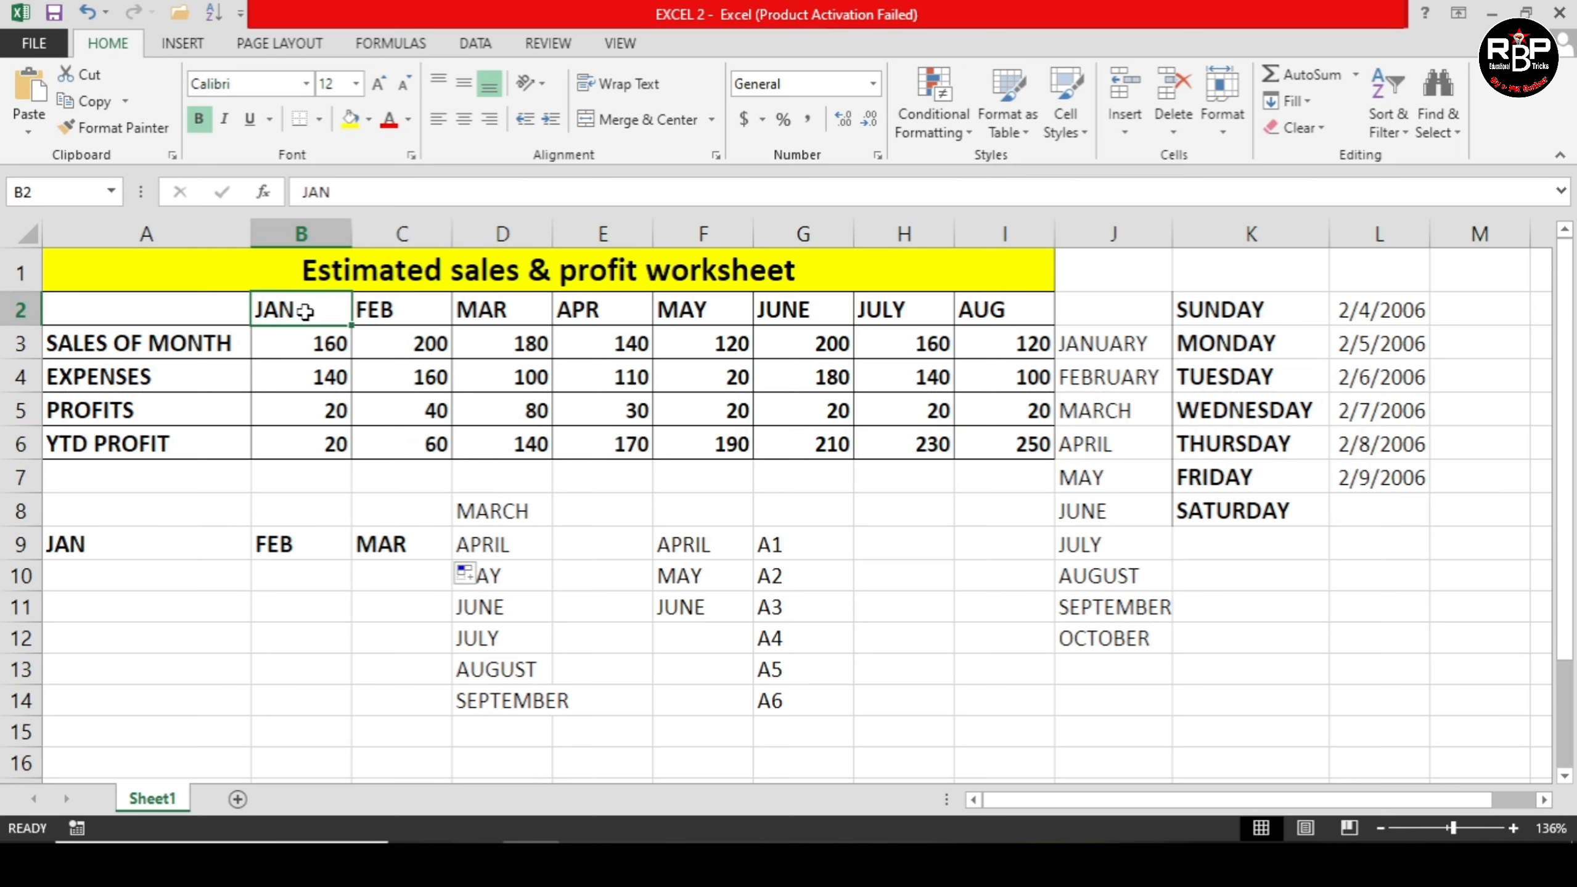
double_click(305, 309)
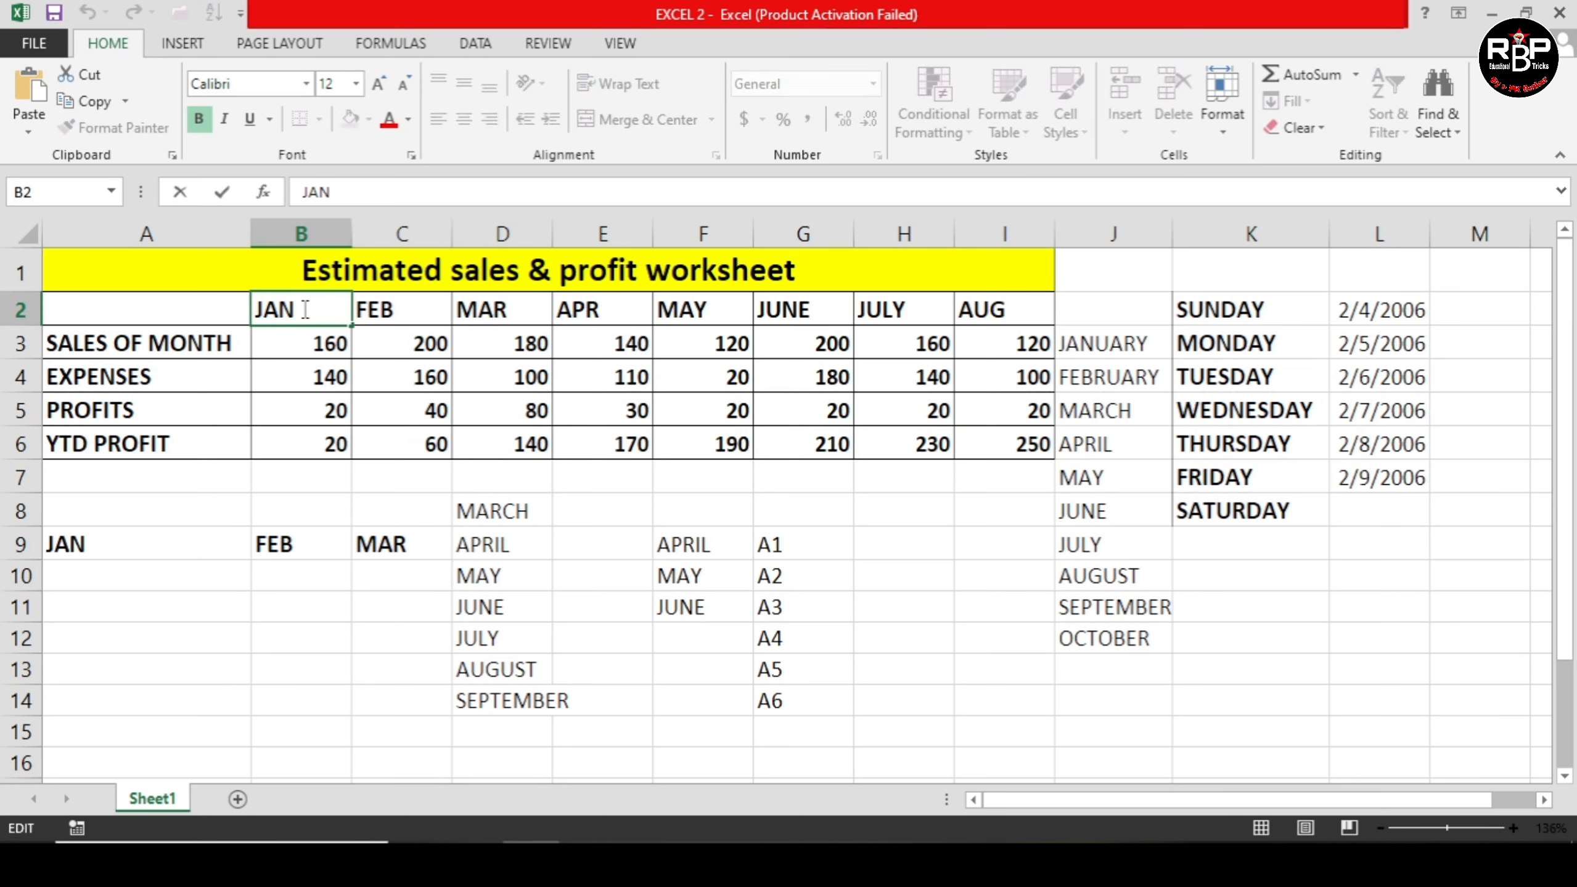
key(BackSpace)
key(BackSpace)
text(JANUARY)
click(323, 536)
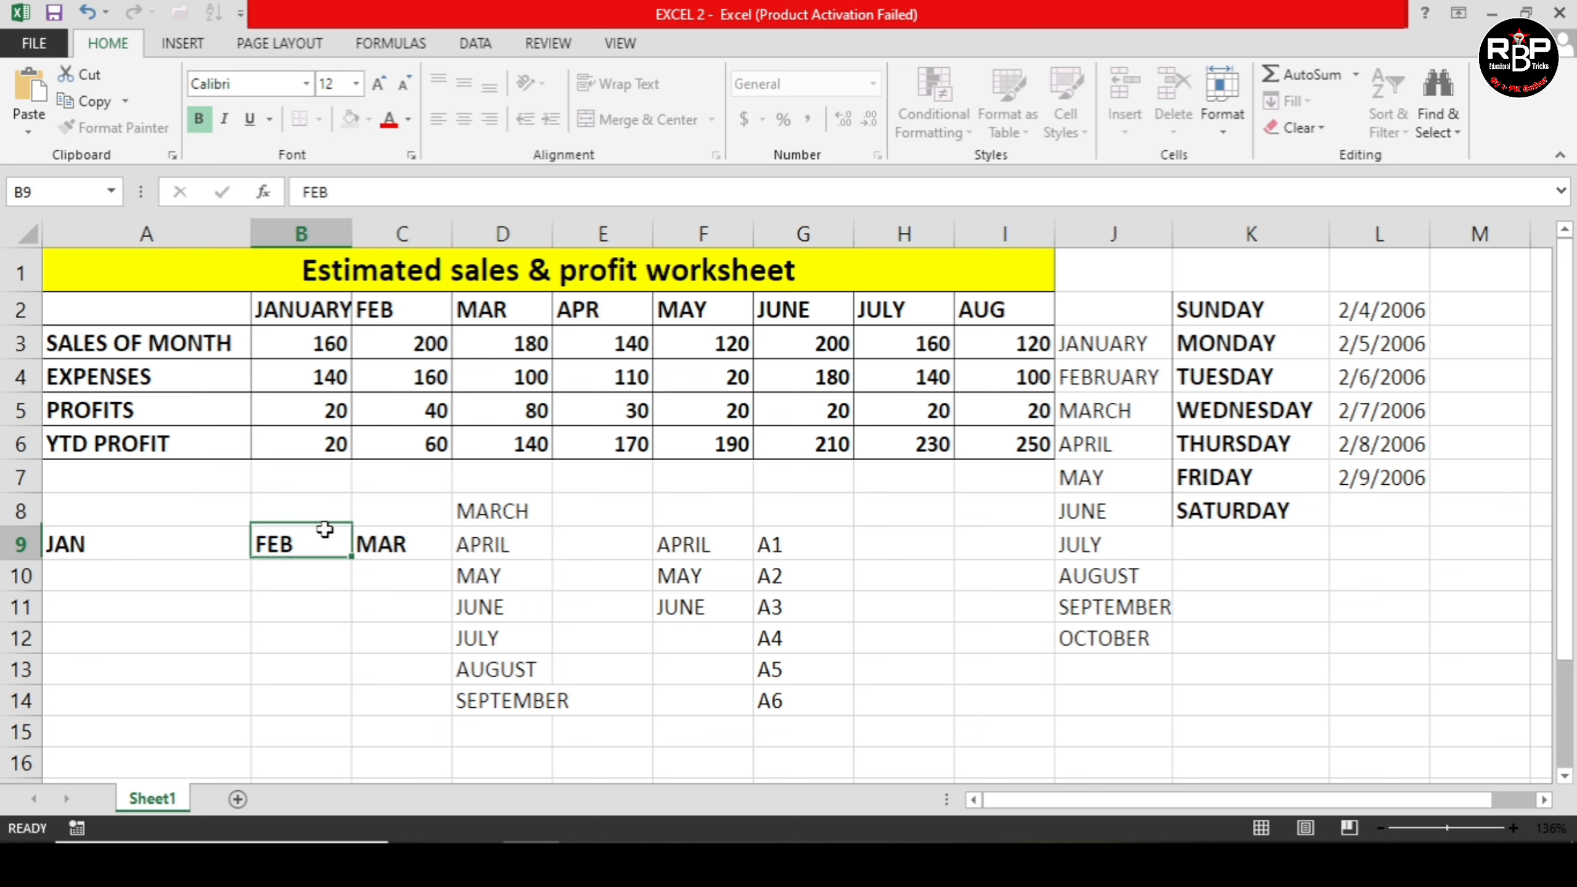
Auto-fill the full month names across the header row from JANUARY in B2 to AUGUST in I2.
click(327, 306)
drag(351, 322, 1018, 327)
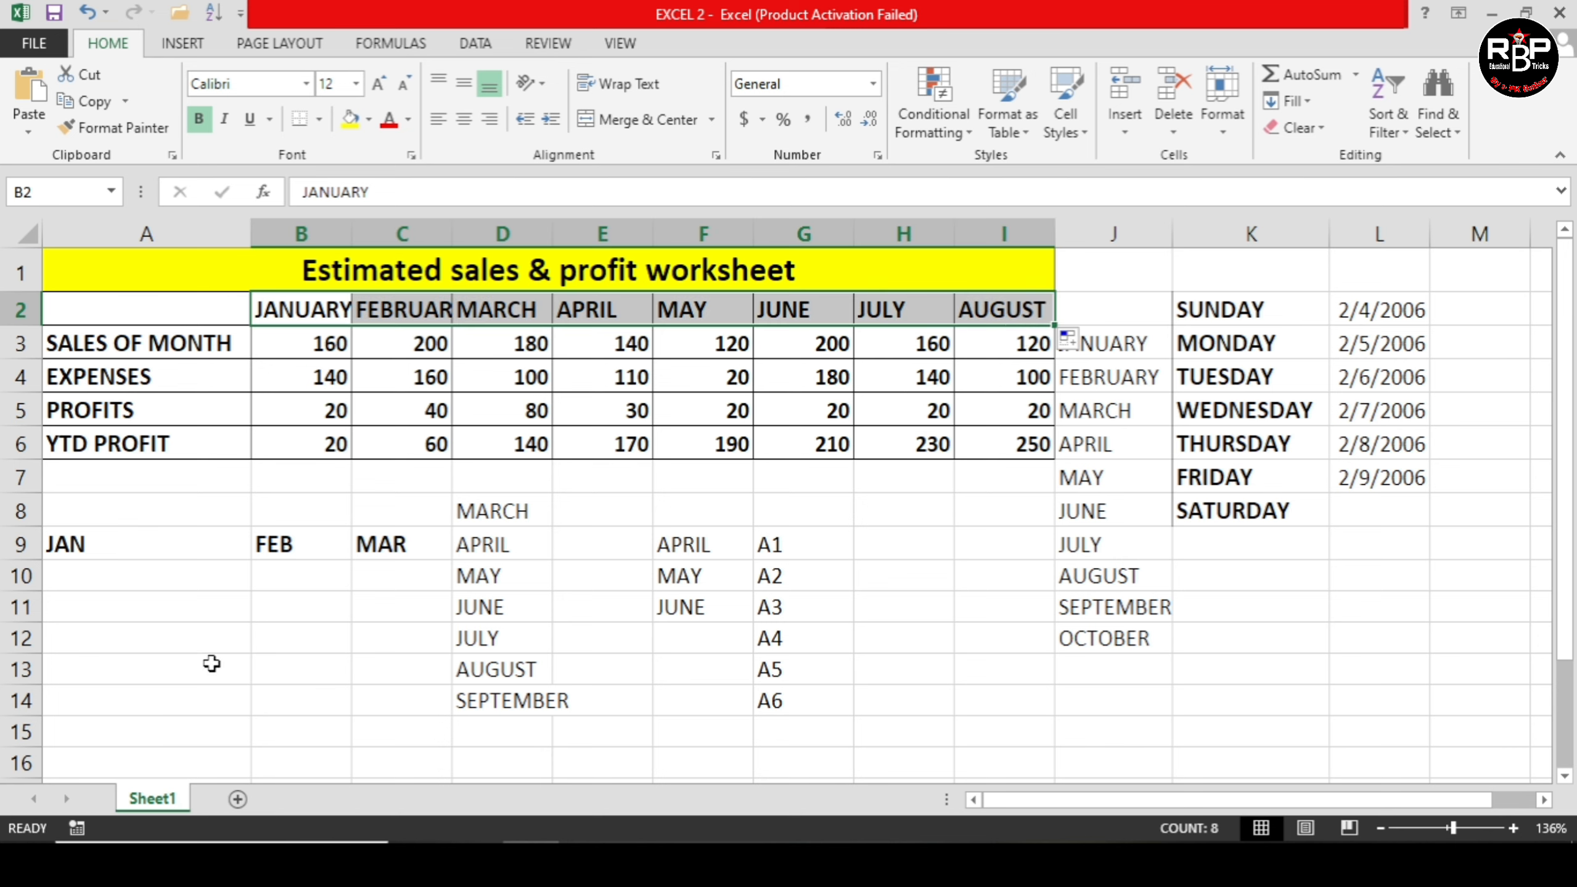
click(182, 695)
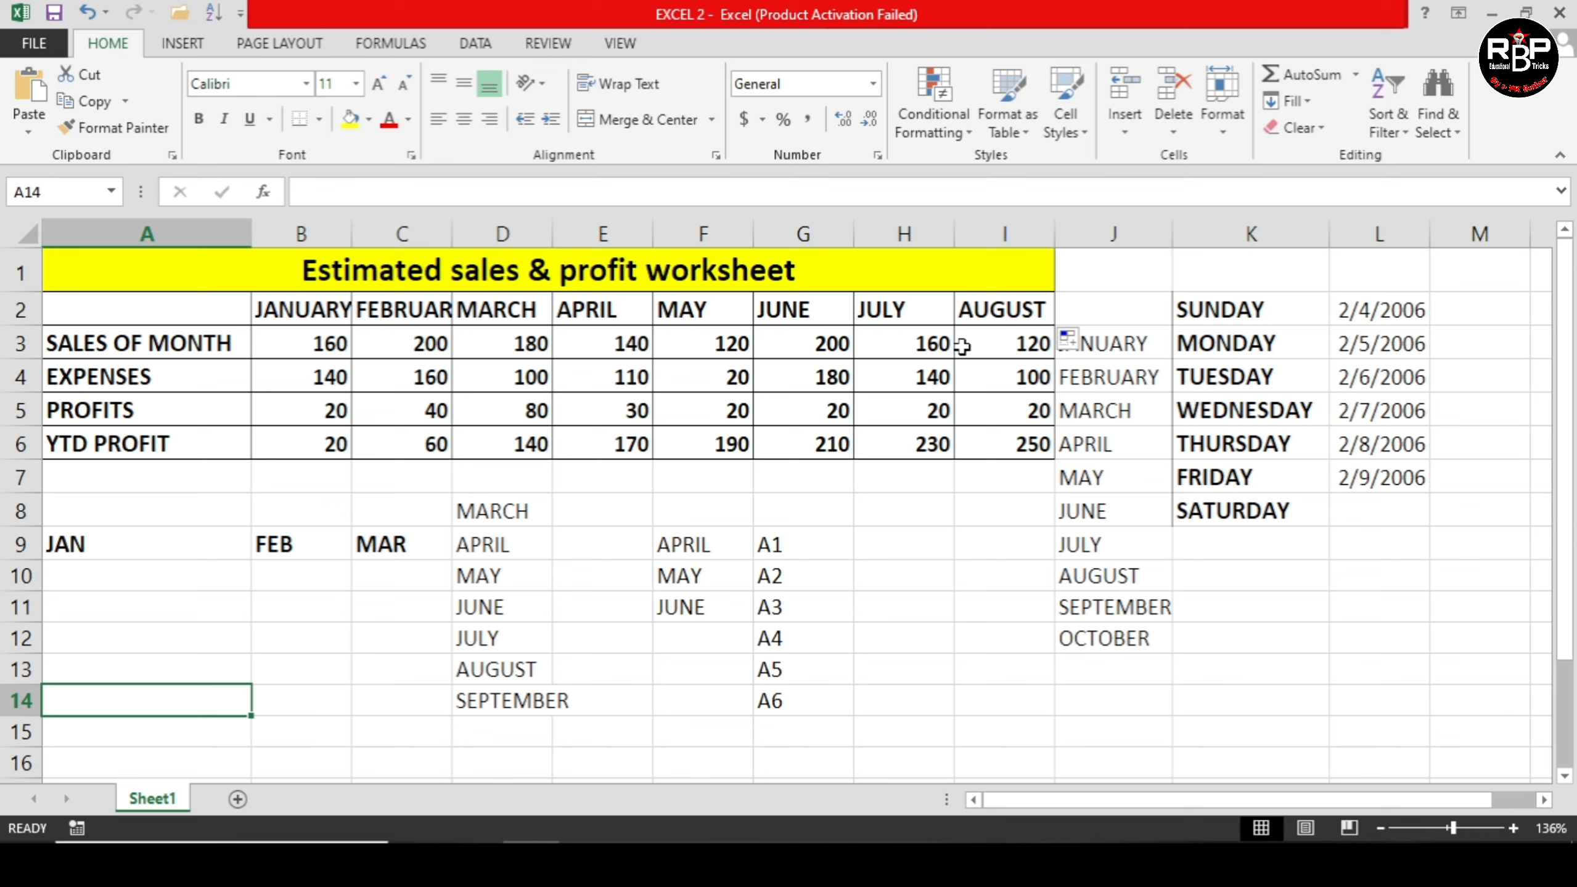
click(989, 640)
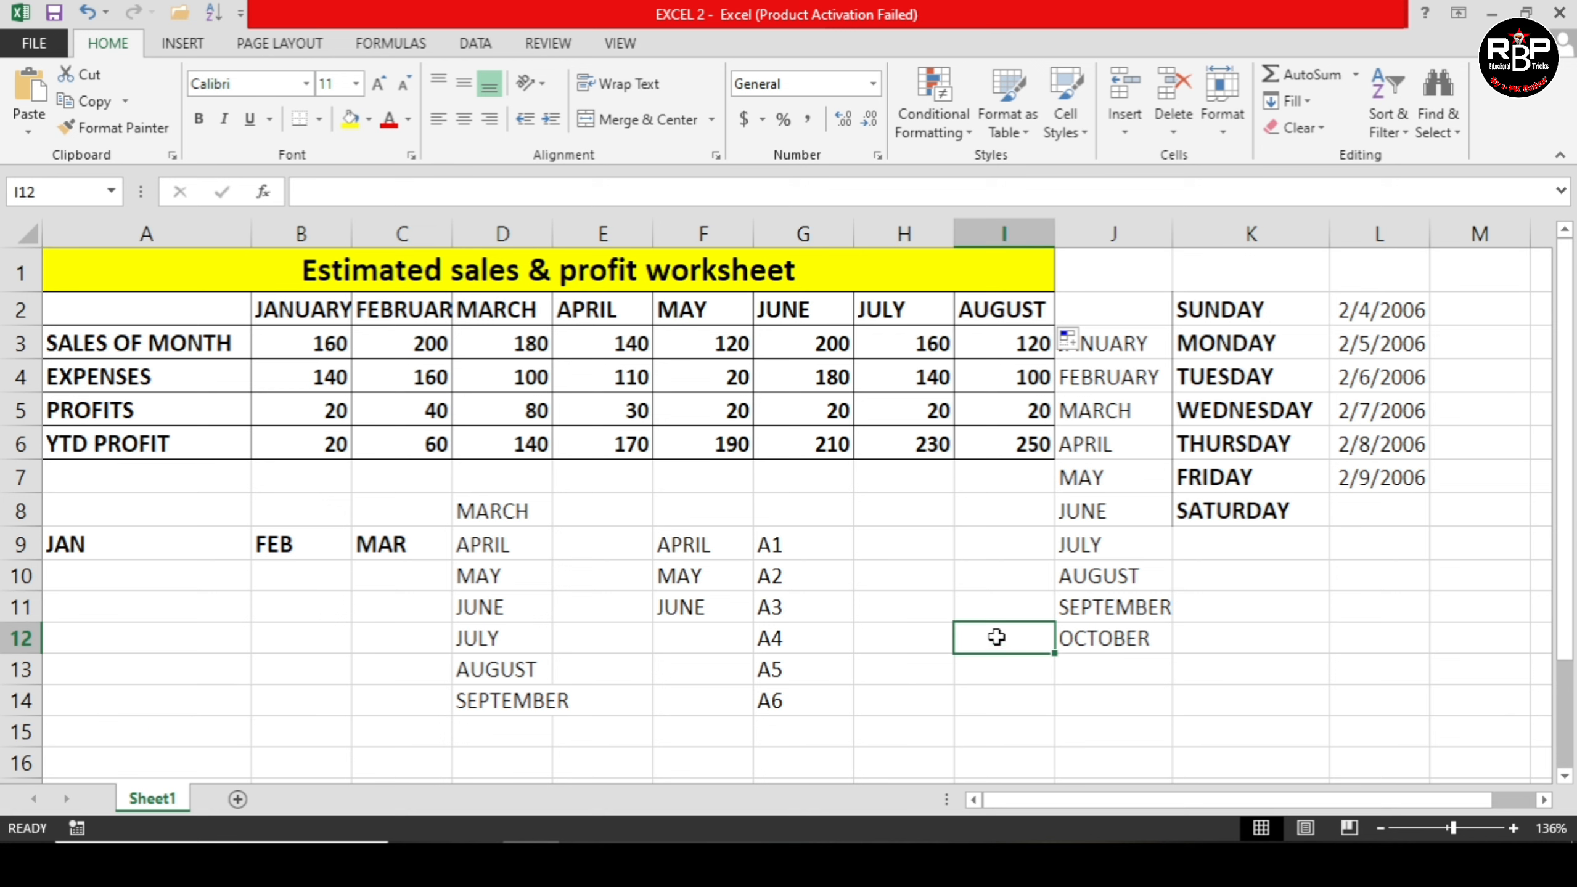